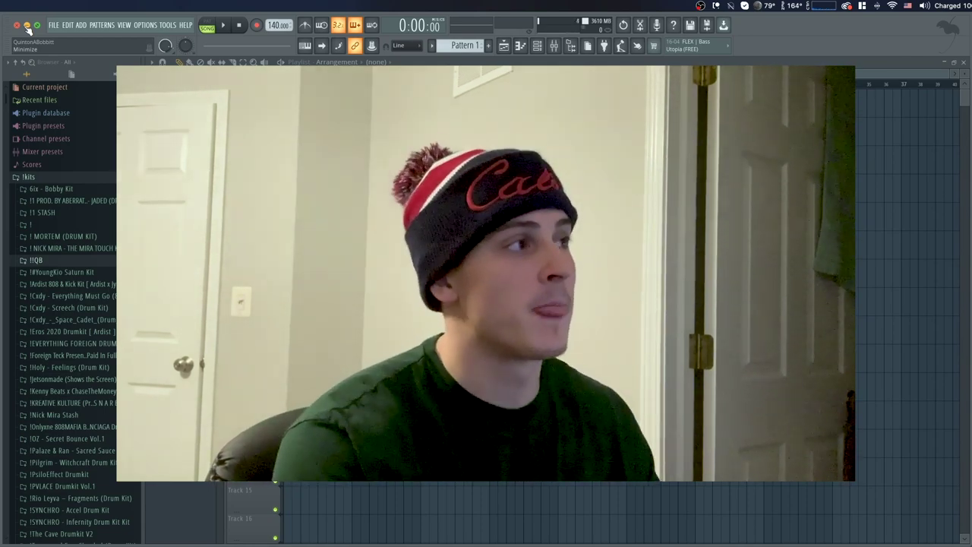
# Import the melody and chords MIDI file into the Omnisphere channel and open its notes in the piano roll
pyautogui.click(27, 26)
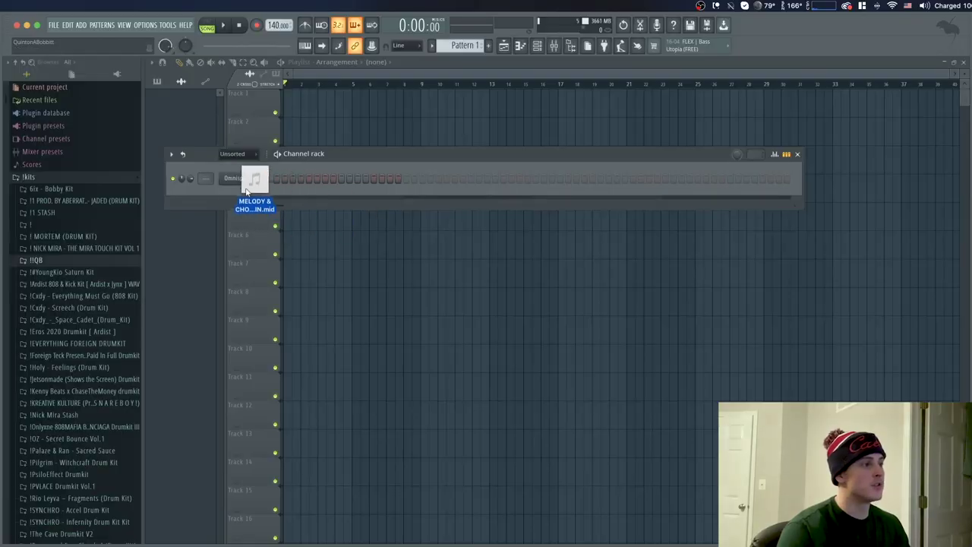
pyautogui.moveTo(248, 187)
pyautogui.mouseDown()
pyautogui.moveTo(238, 183)
pyautogui.moveTo(253, 178)
pyautogui.moveTo(242, 183)
pyautogui.mouseUp()
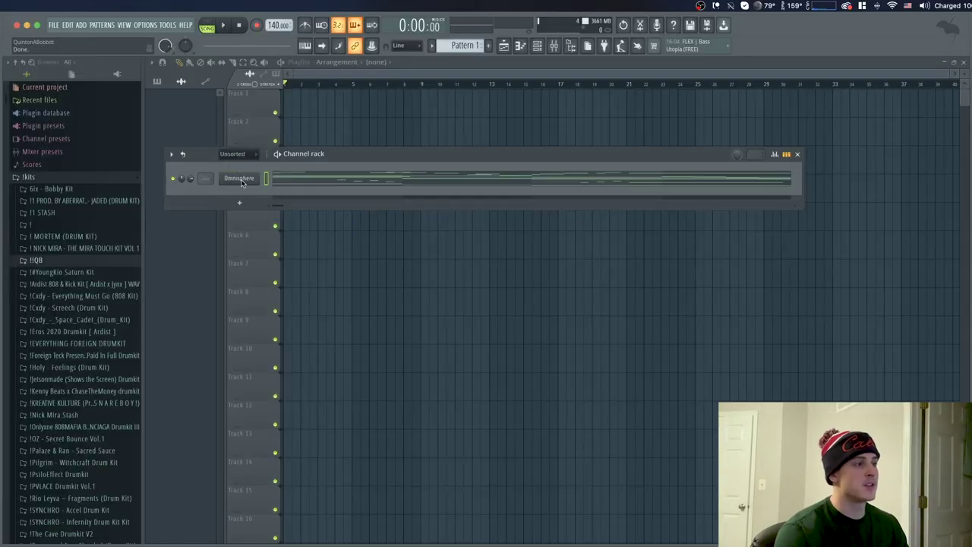
pyautogui.click(381, 184)
# Play back the imported melody and review its high, middle and low notes across the whole pattern
pyautogui.scroll(-3, 490, 277)
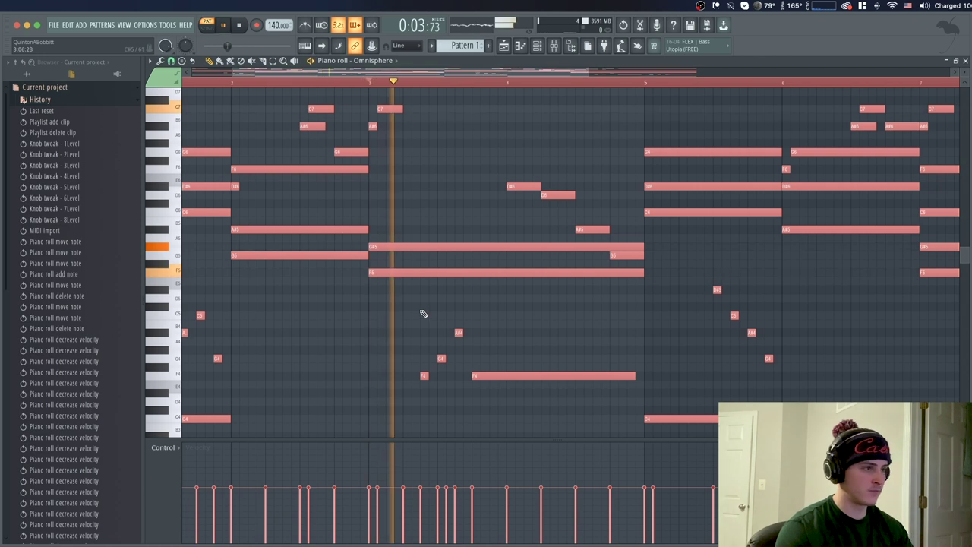
pyautogui.scroll(3, 231, 159)
pyautogui.press('space')
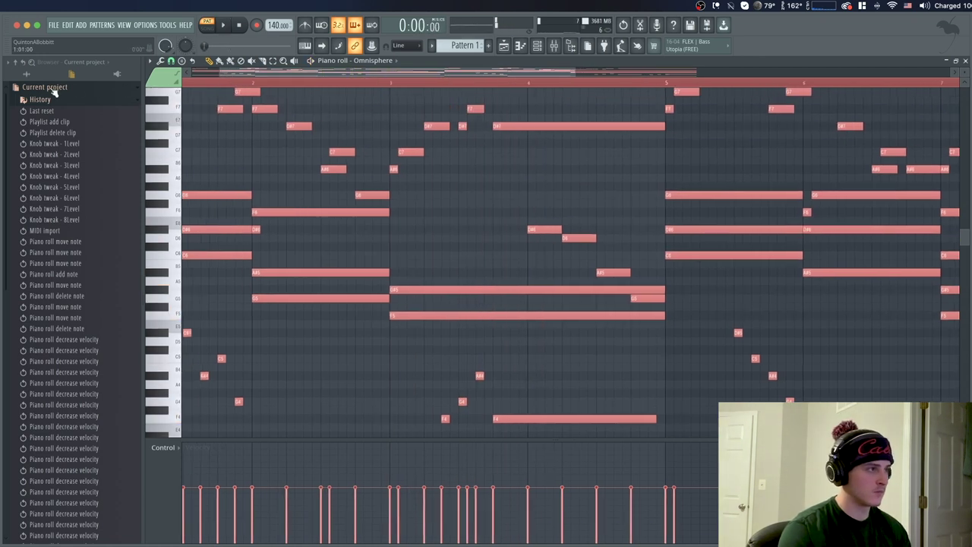
pyautogui.press('space')
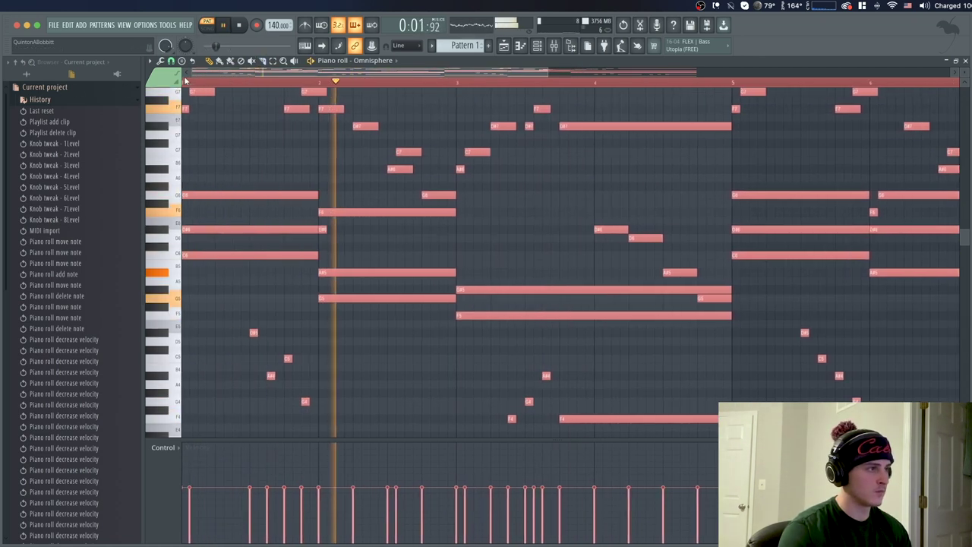
pyautogui.scroll(2, 217, 219)
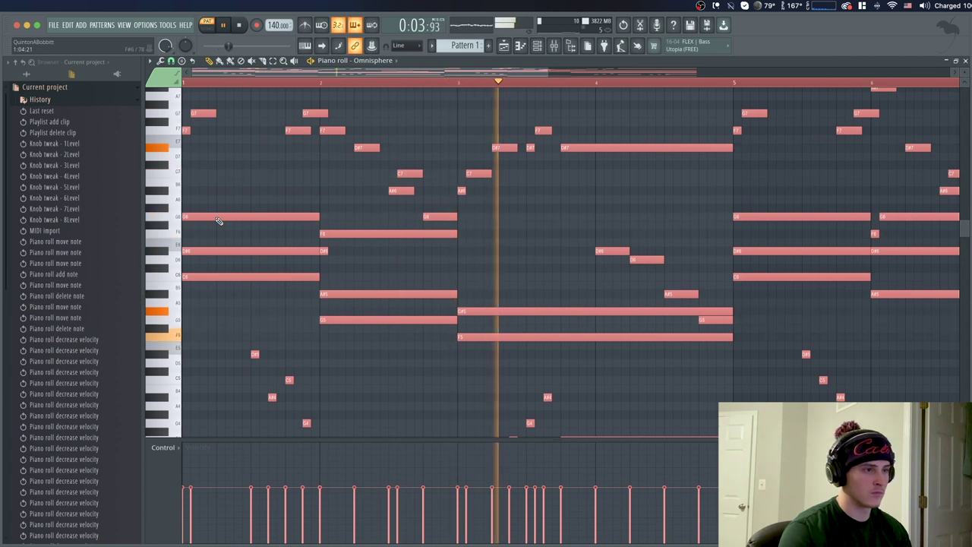
pyautogui.scroll(-5, 218, 221)
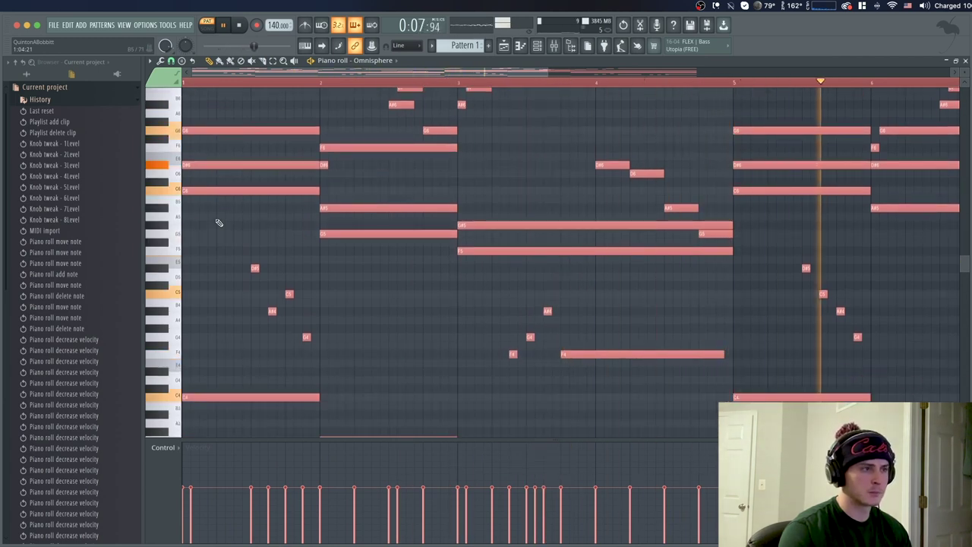
pyautogui.scroll(2, 254, 230)
pyautogui.scroll(-2, 242, 84)
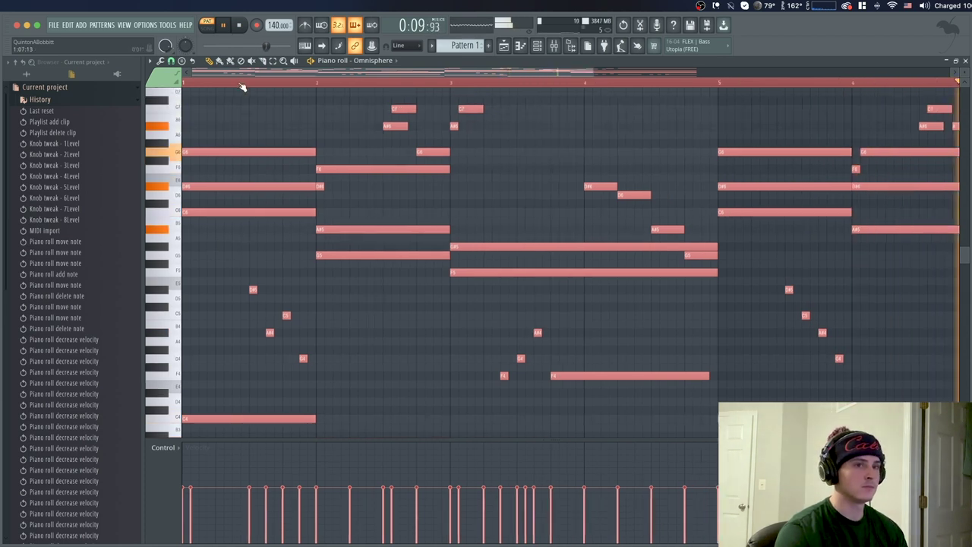
pyautogui.scroll(-1, 321, 265)
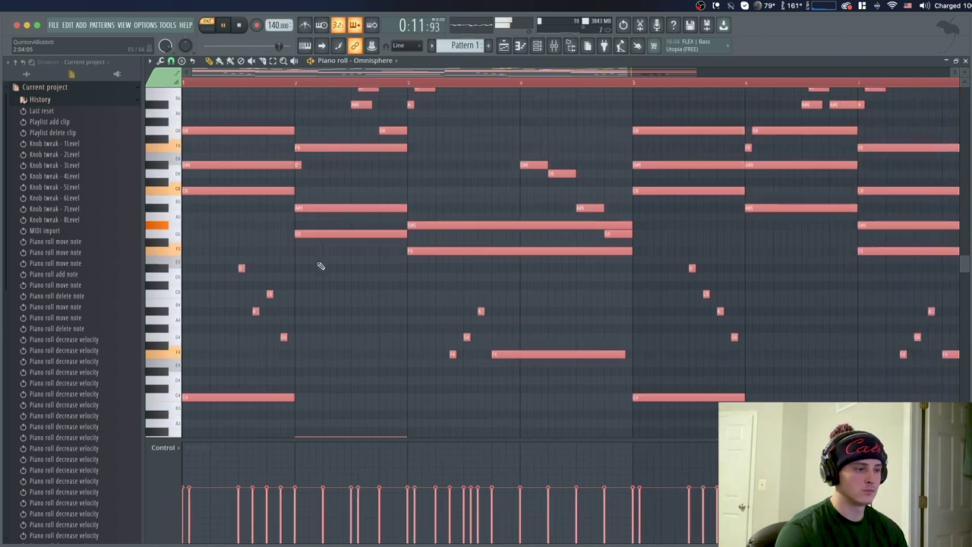
pyautogui.scroll(-1, 236, 86)
pyautogui.press('space')
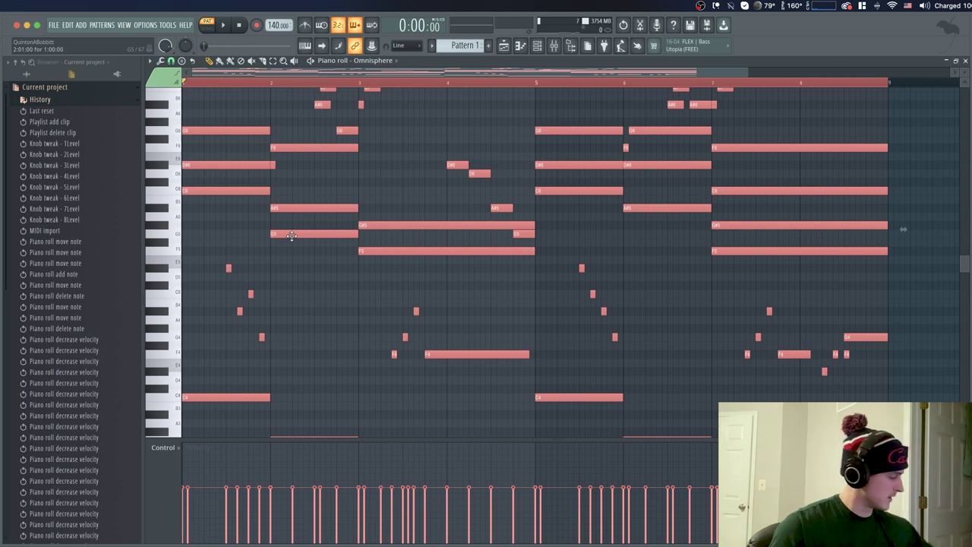
# Randomize the velocity levels of all notes with the piano roll randomizer, accept it and start playback
pyautogui.hotkey('alt', 'r')
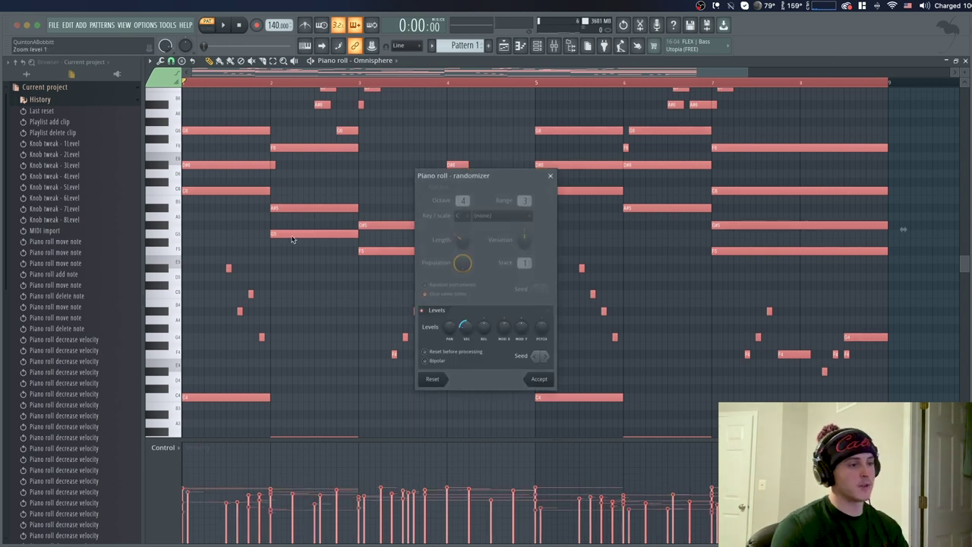
pyautogui.click(539, 379)
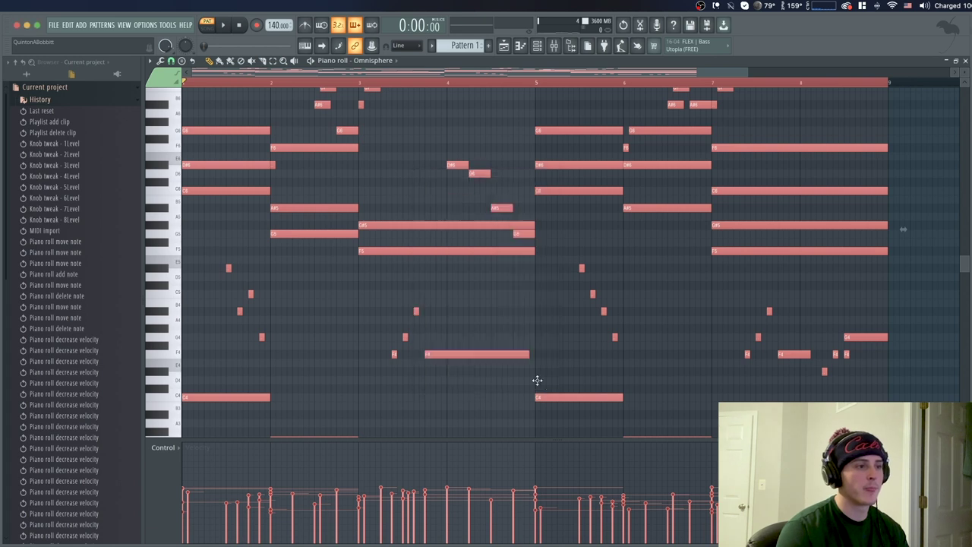
pyautogui.press('space')
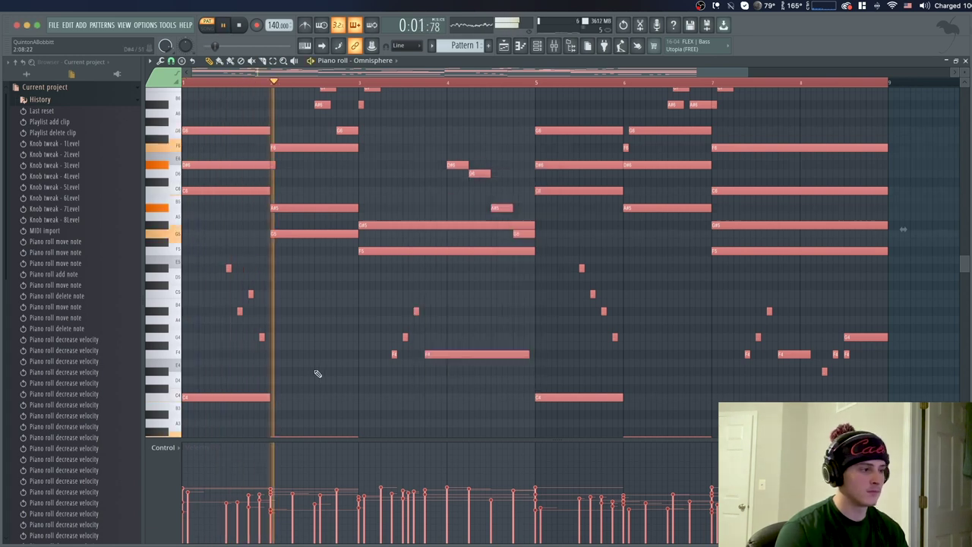
# Lower the velocities of the short counter-melody notes in bars 1 and 3 while the pattern plays
pyautogui.moveTo(294, 359); pyautogui.dragTo(194, 238)
pyautogui.scroll(-3, 225, 317)
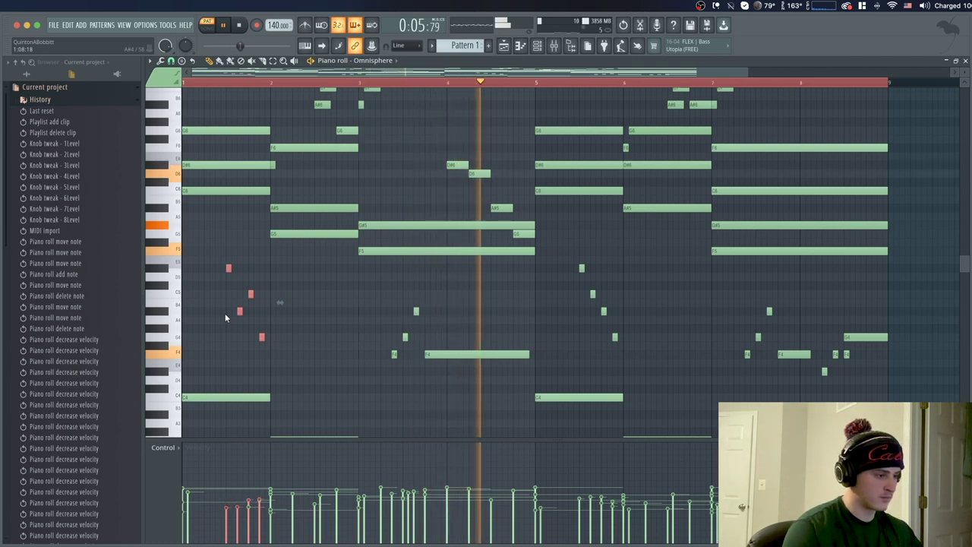
pyautogui.press('space')
pyautogui.press('space')
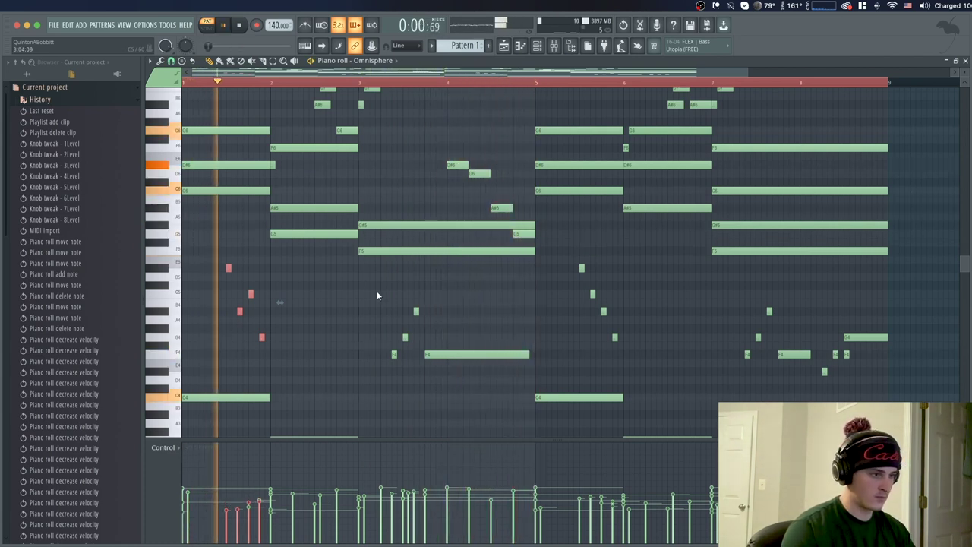
pyautogui.moveTo(375, 279); pyautogui.dragTo(422, 372)
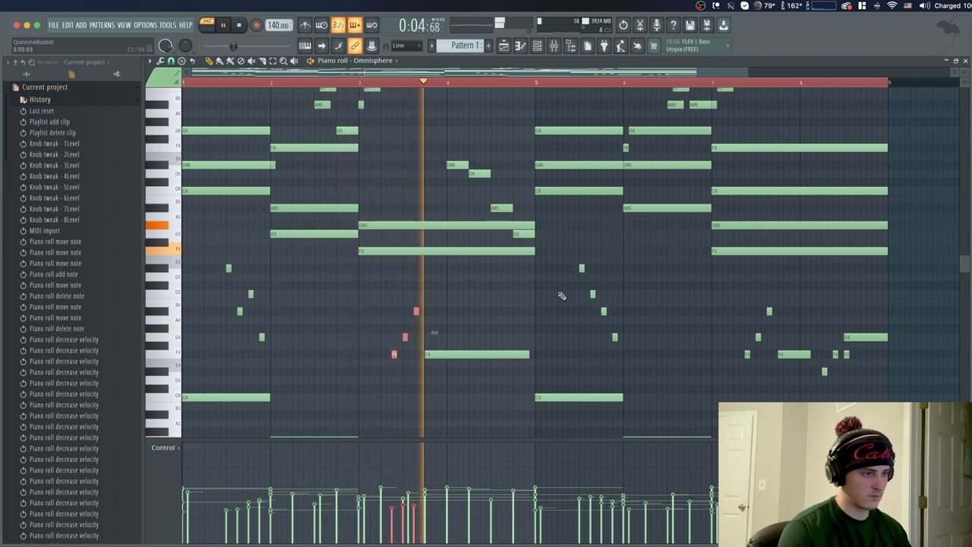
# Lower the velocities of the long F4 note in bar 4 and the counter-melody notes in bars 5, 7 and 8
pyautogui.moveTo(568, 246); pyautogui.dragTo(630, 372)
pyautogui.moveTo(460, 372); pyautogui.dragTo(451, 332)
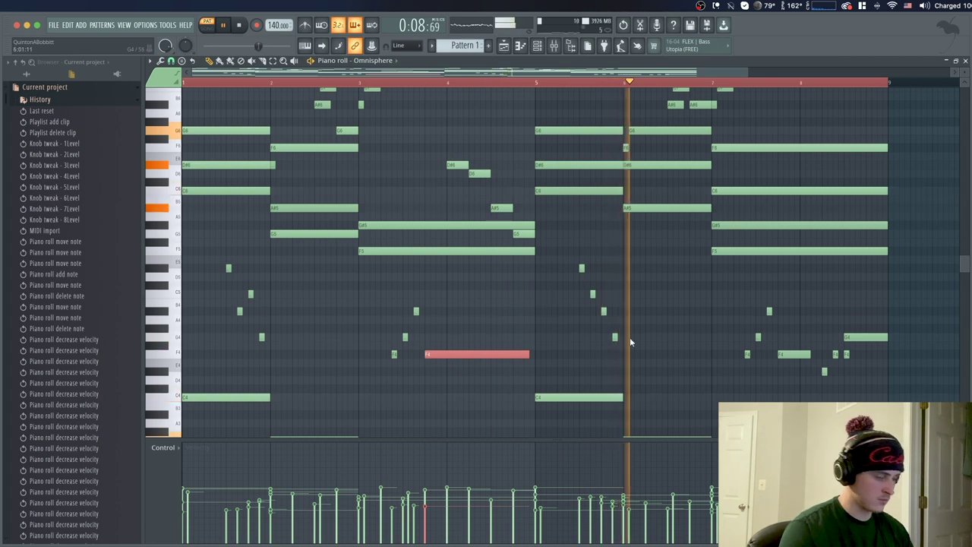
pyautogui.moveTo(629, 337); pyautogui.dragTo(570, 270)
pyautogui.moveTo(578, 516); pyautogui.dragTo(616, 508)
pyautogui.moveTo(722, 302); pyautogui.dragTo(865, 382)
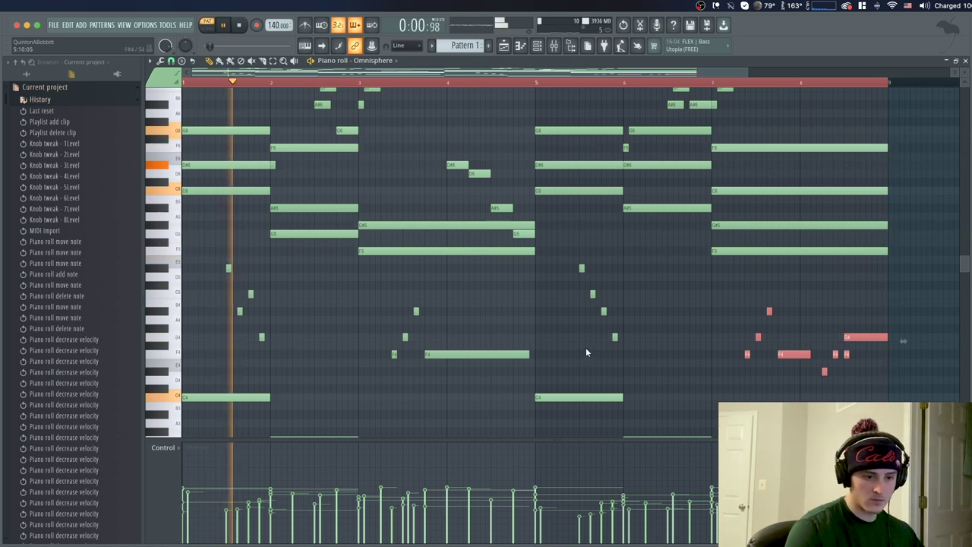
pyautogui.click(512, 331)
pyautogui.scroll(5, 513, 330)
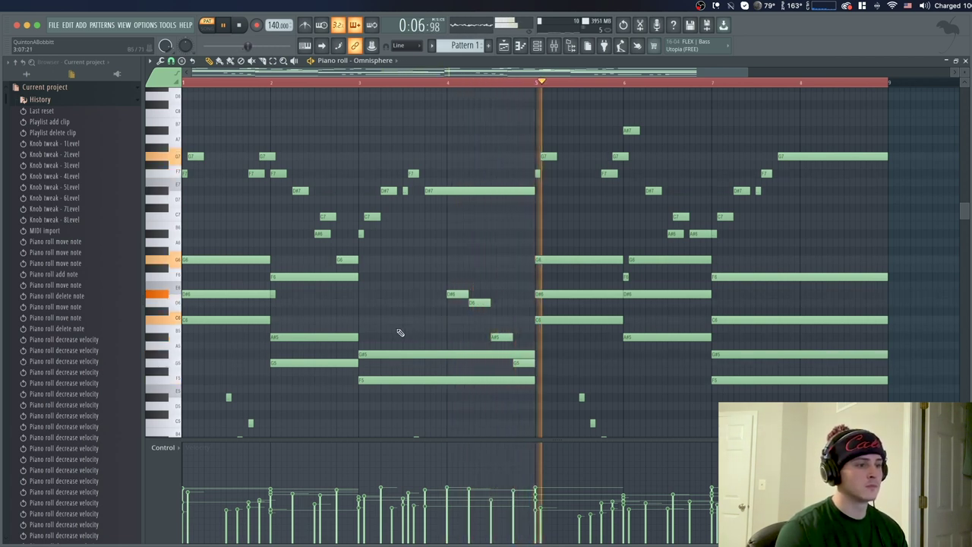
# Lower the velocities of the top melody notes from A#6 upward across all eight bars, checking them in playback
pyautogui.moveTo(209, 194); pyautogui.dragTo(341, 239)
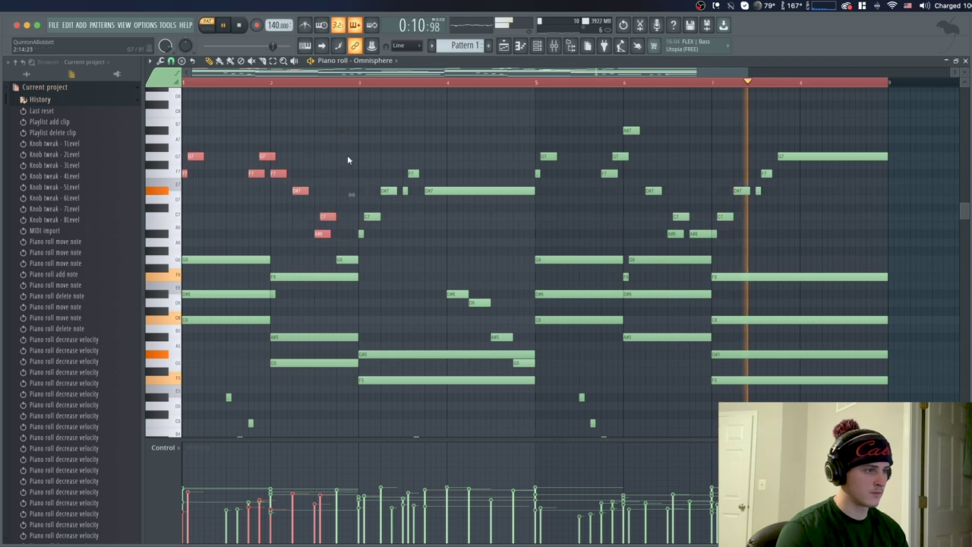
pyautogui.moveTo(347, 152); pyautogui.dragTo(478, 248)
pyautogui.moveTo(521, 145); pyautogui.dragTo(568, 177)
pyautogui.moveTo(580, 110); pyautogui.dragTo(822, 237)
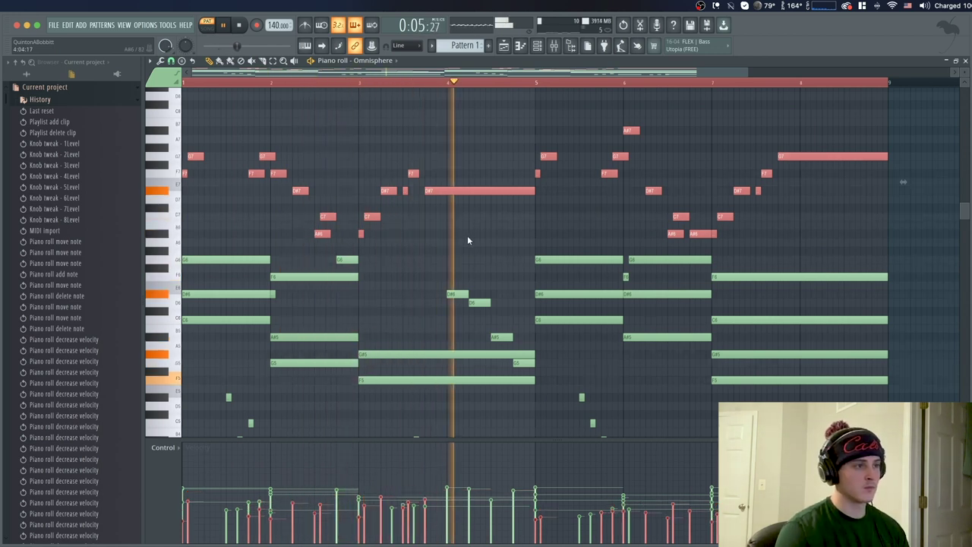
pyautogui.click(467, 239)
pyautogui.press('space')
pyautogui.scroll(-2, 303, 238)
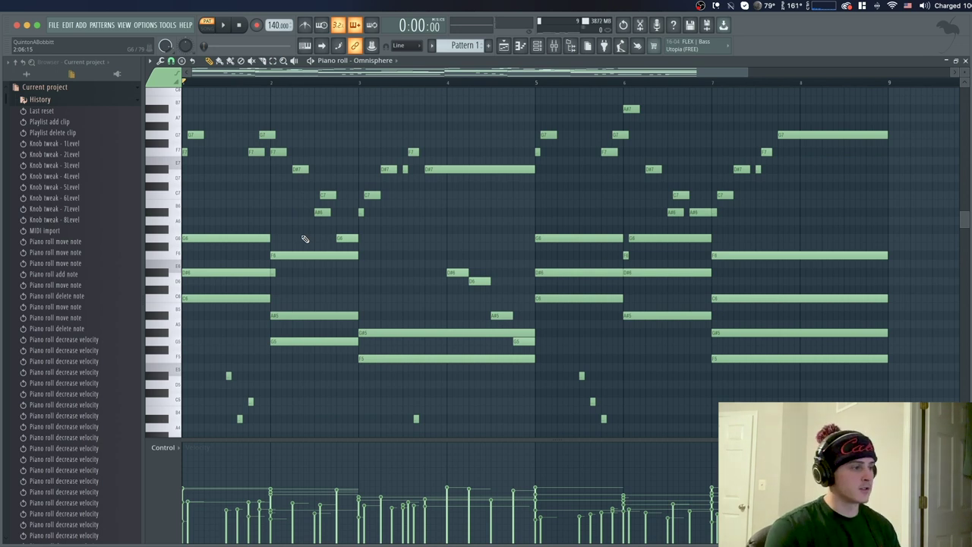
# Try the whole pattern transposed up one semitone in playback, and restore the original pitch
pyautogui.scroll(-10, 205, 255)
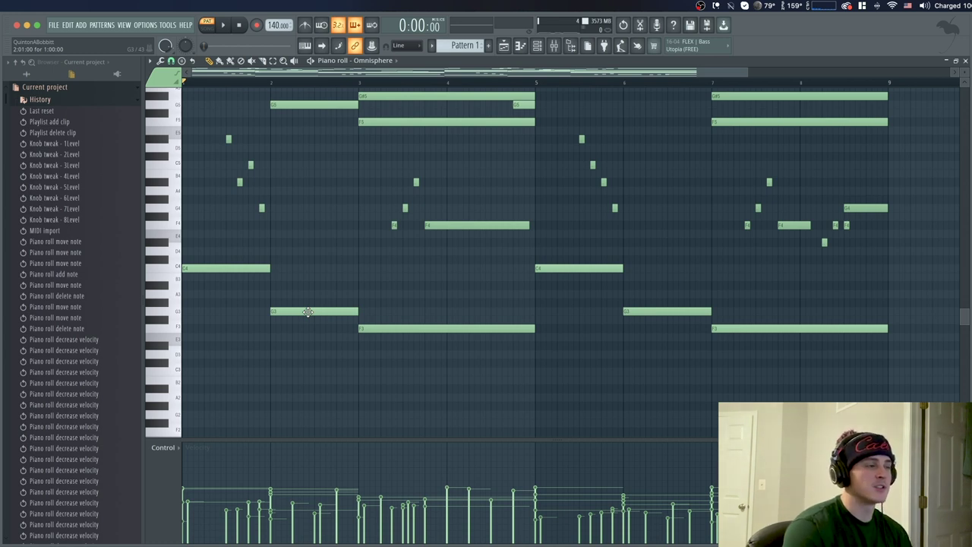
pyautogui.scroll(-1, 308, 311)
pyautogui.press('space')
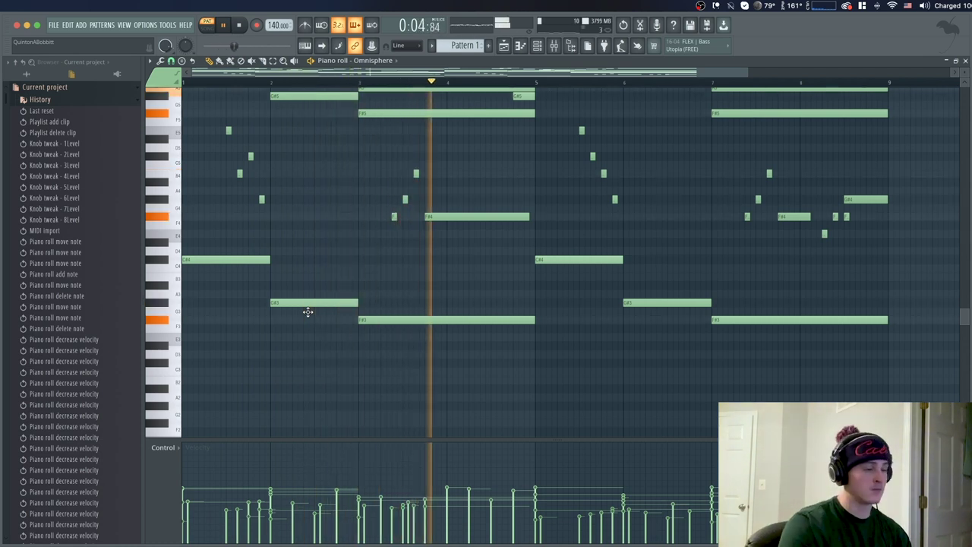
pyautogui.scroll(5, 356, 300)
pyautogui.press('space')
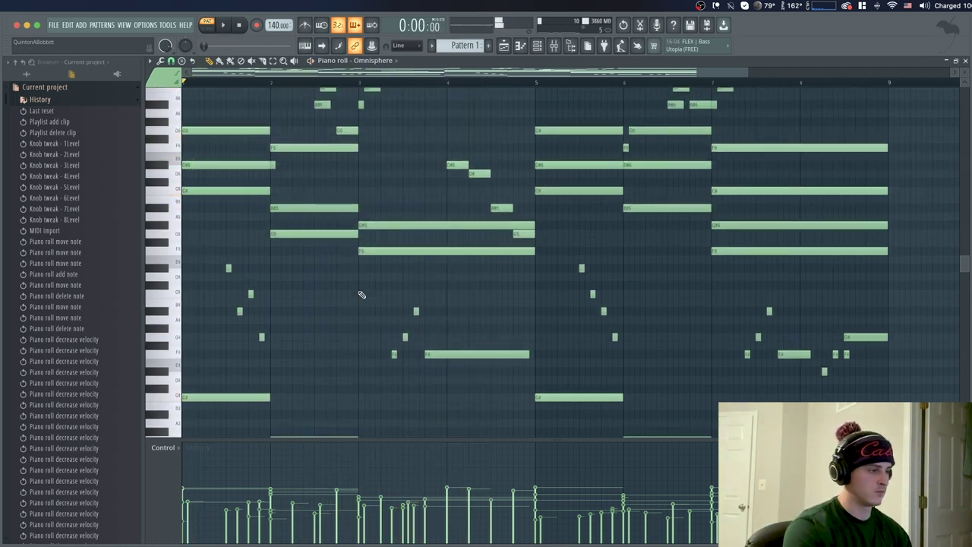
# Try all notes one semitone below the original key in playback, and move them back up one semitone
pyautogui.press('space')
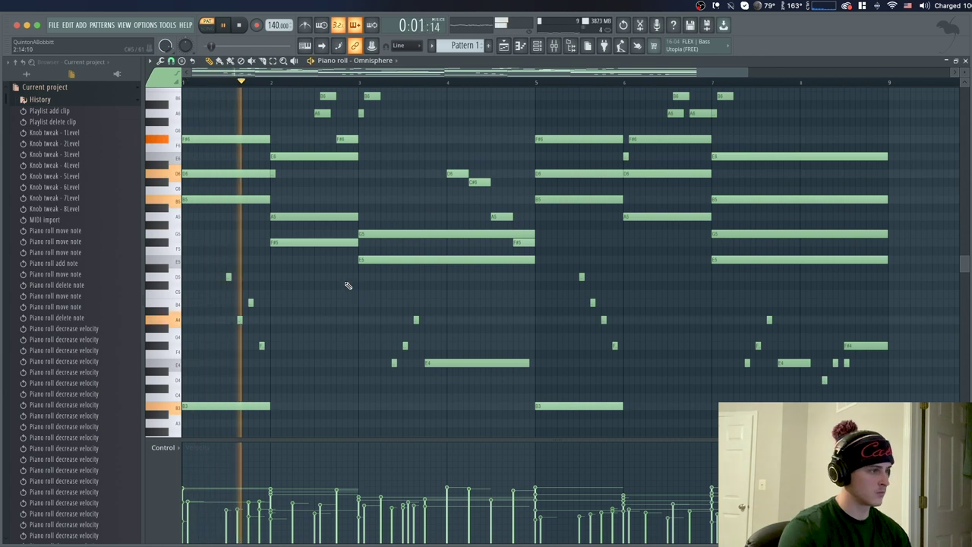
pyautogui.scroll(-4, 349, 285)
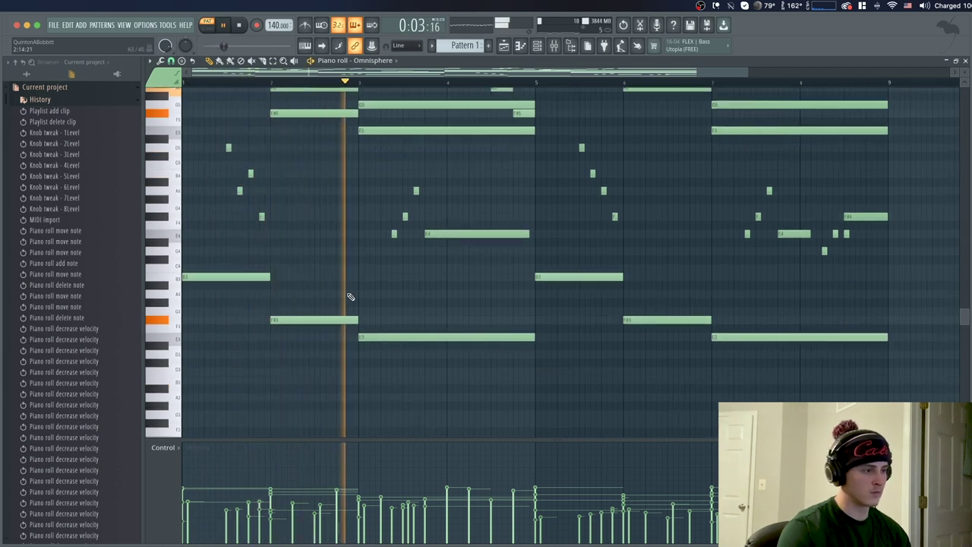
pyautogui.press('space')
pyautogui.hotkey('shift', 'Up')
pyautogui.press('space')
pyautogui.press('space')
pyautogui.press('space')
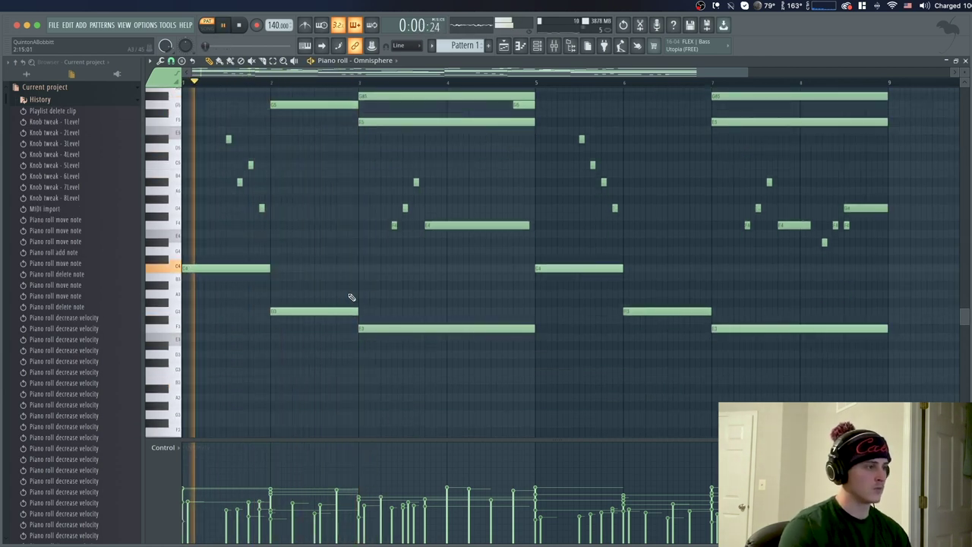
# Audition all notes one semitone higher once more, and shift them back down to the original key
pyautogui.press('space')
pyautogui.hotkey('shift', 'Up')
pyautogui.press('space')
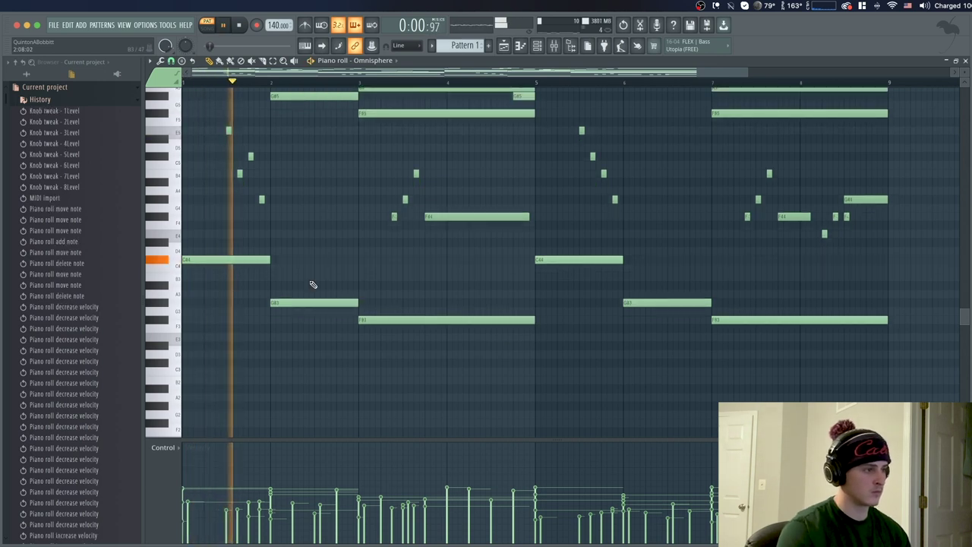
pyautogui.scroll(1, 311, 284)
pyautogui.scroll(1, 311, 284)
pyautogui.press('space')
pyautogui.hotkey('shift', 'Down')
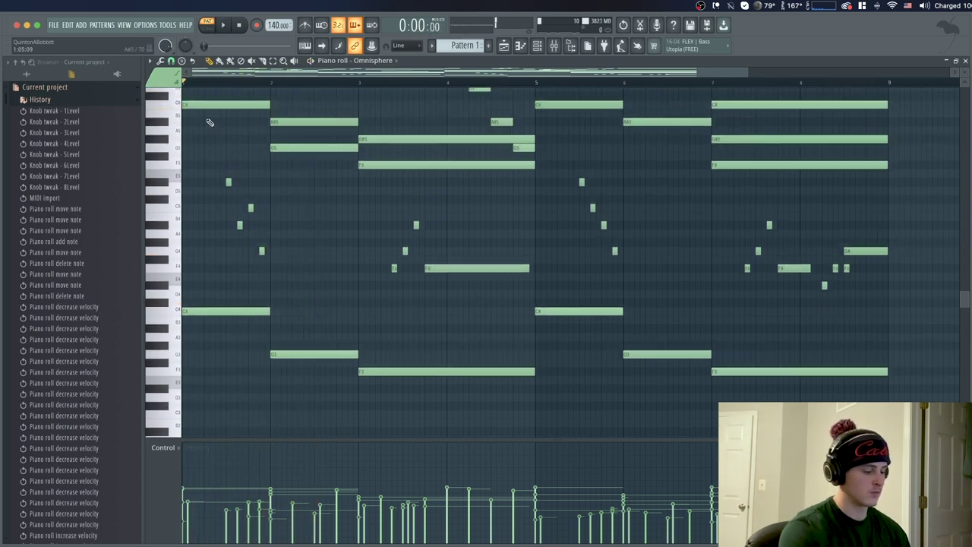
# Check the root note and scale used for the piano roll's scale highlighting while the pattern plays
pyautogui.press('space')
pyautogui.click(151, 61)
pyautogui.moveTo(162, 123)
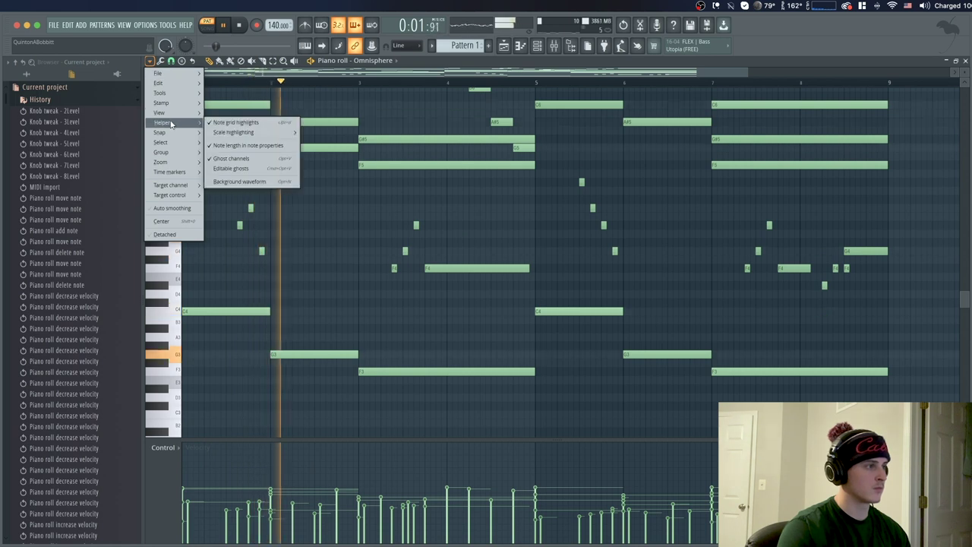
pyautogui.moveTo(241, 132)
pyautogui.click(312, 140)
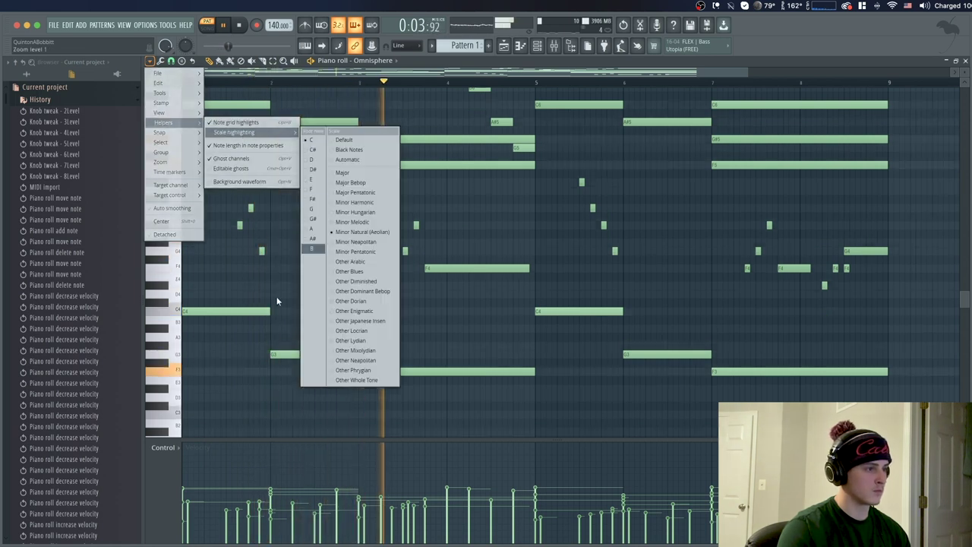
pyautogui.click(271, 308)
pyautogui.press('space')
pyautogui.scroll(4, 277, 302)
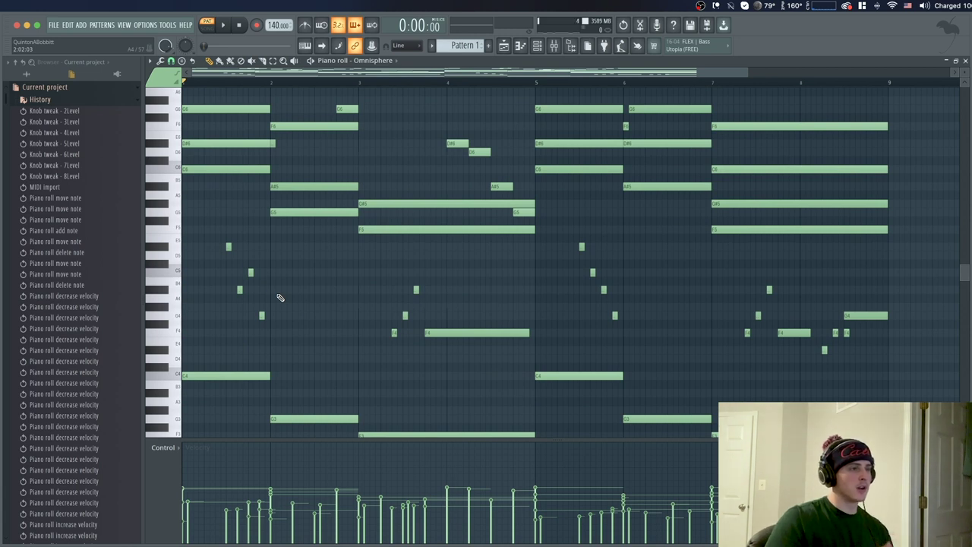
# Show the channel rack over the piano roll and collapse the current project listing in the browser
pyautogui.click(537, 46)
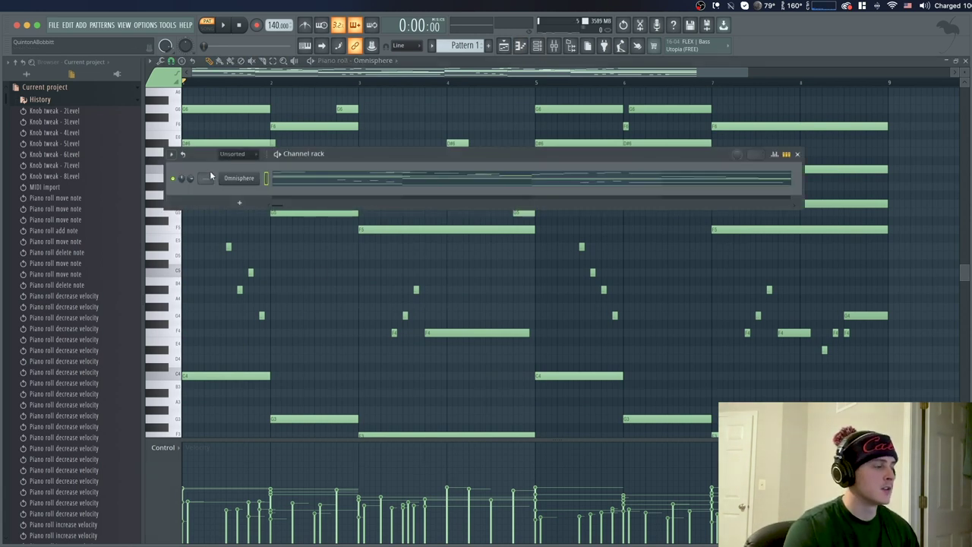
pyautogui.click(67, 162)
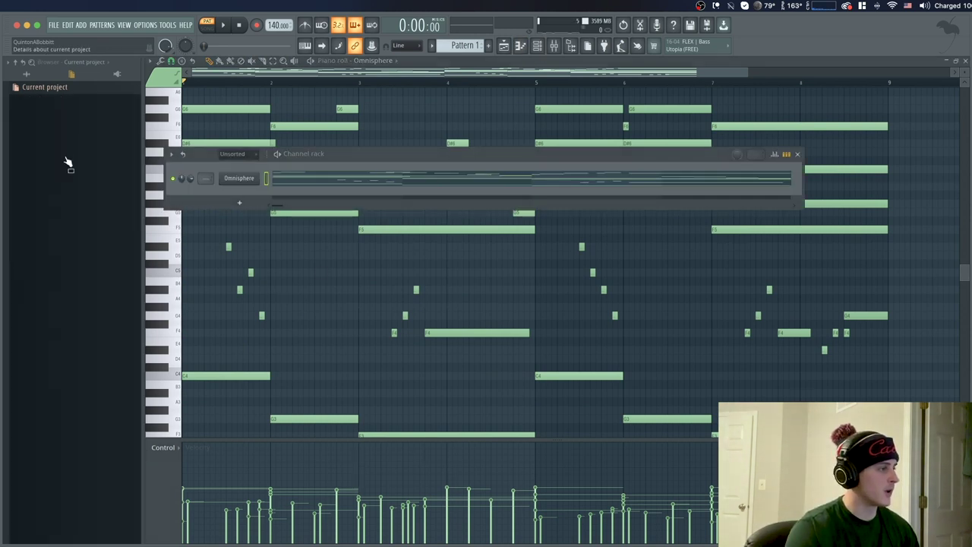
# Add the "roy - wah" sample from the FX folder of !Holy - Feelings (Drum Kit) as a new channel, and close its sampler window
pyautogui.click(28, 74)
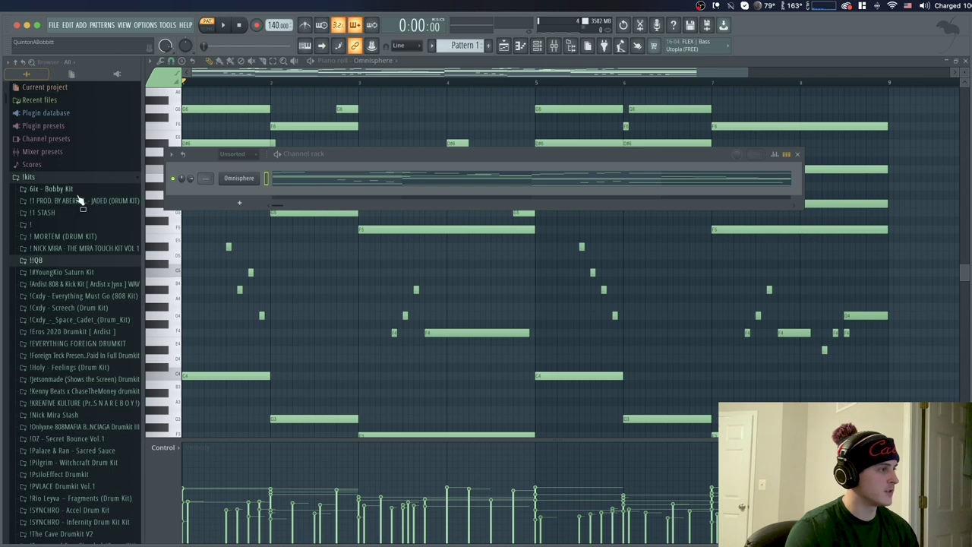
pyautogui.click(79, 369)
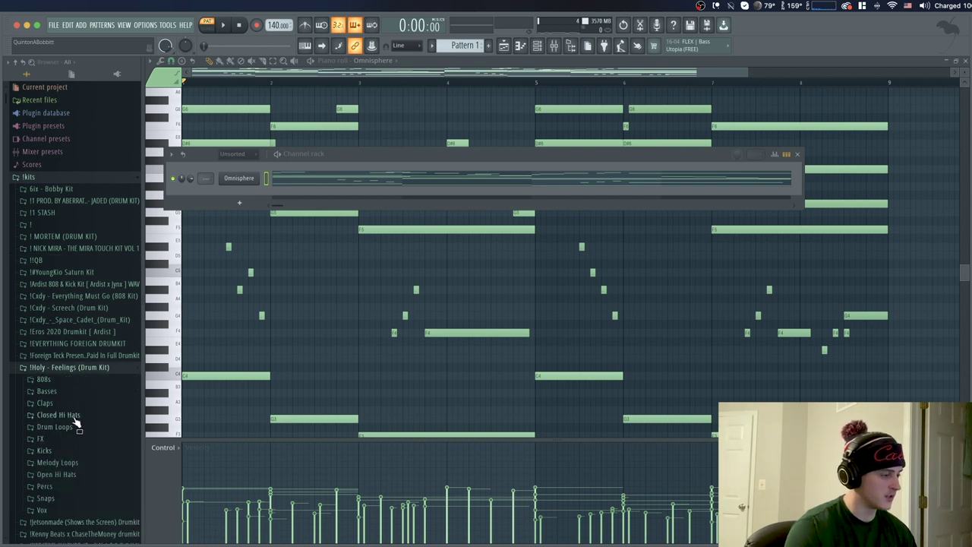
pyautogui.scroll(-1, 95, 373)
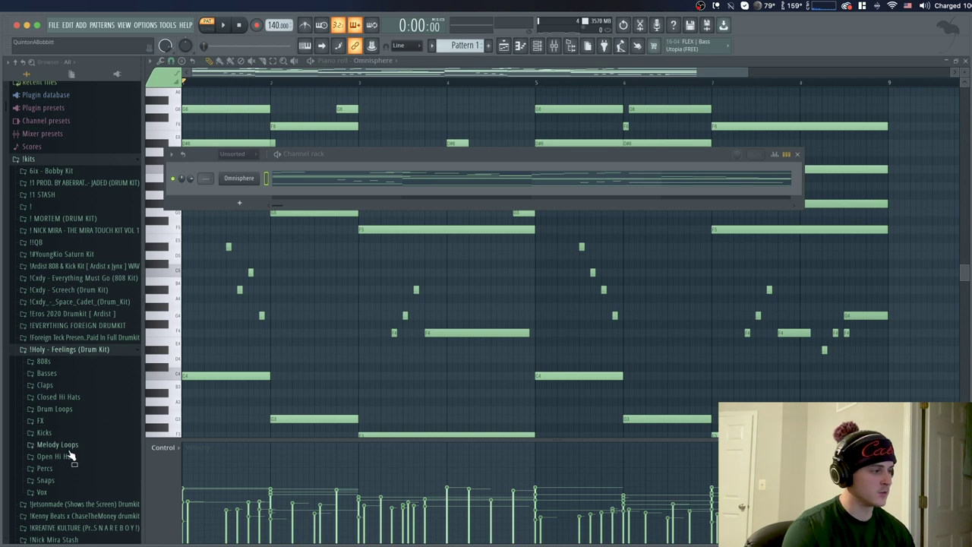
pyautogui.click(60, 421)
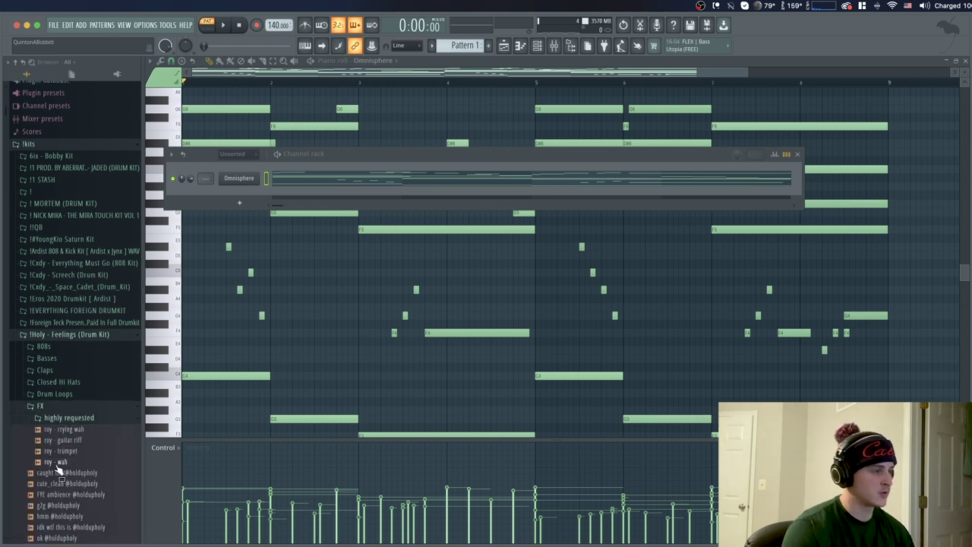
pyautogui.moveTo(57, 463); pyautogui.dragTo(243, 204)
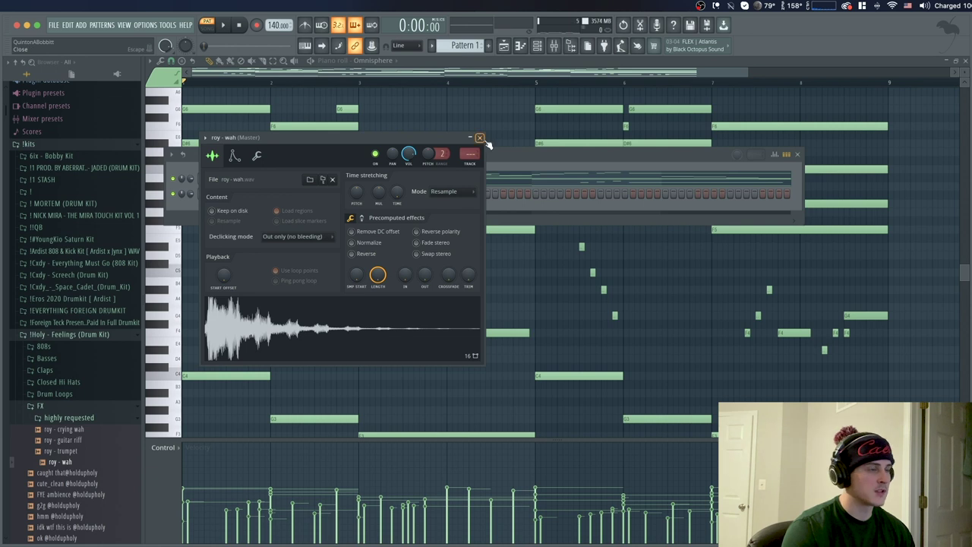
pyautogui.click(479, 138)
# Open the piano roll of the roy - wah channel, draw a two-bar note on B4 at bar 1, and play it
pyautogui.rightClick(245, 195)
pyautogui.click(283, 192)
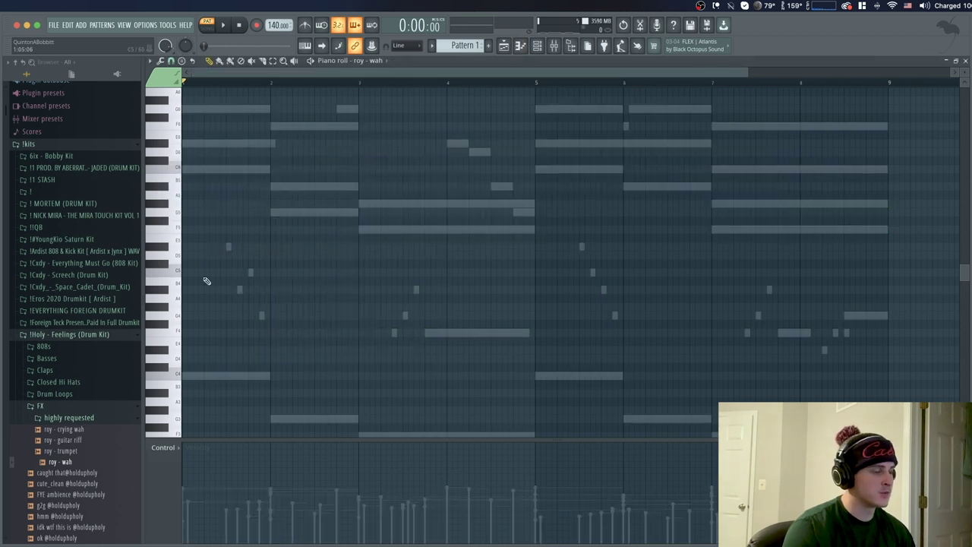
pyautogui.moveTo(216, 177); pyautogui.dragTo(167, 272)
pyautogui.press('space')
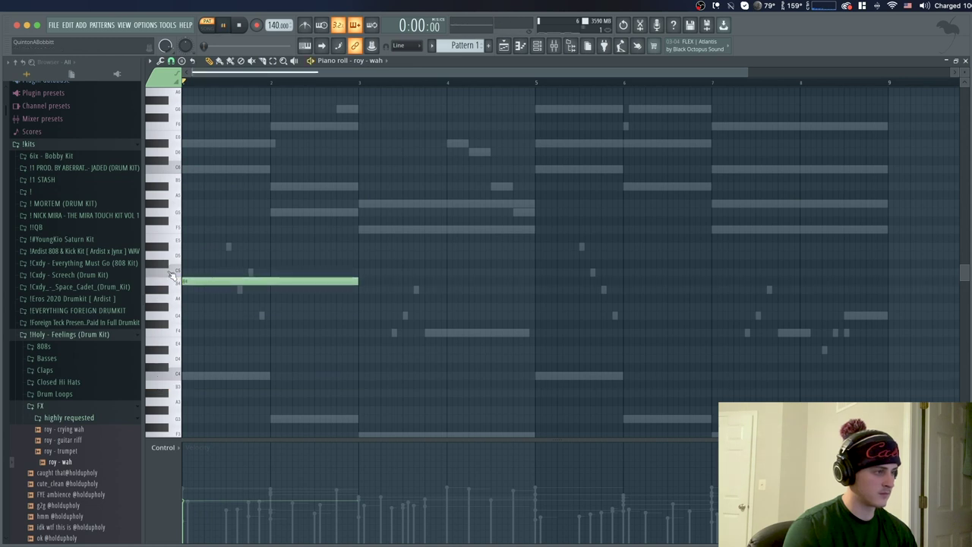
# Raise the roy - wah note to C5 and audition it, and move it further up to E5
pyautogui.press('space')
pyautogui.hotkey('shift', 'Up')
pyautogui.press('space')
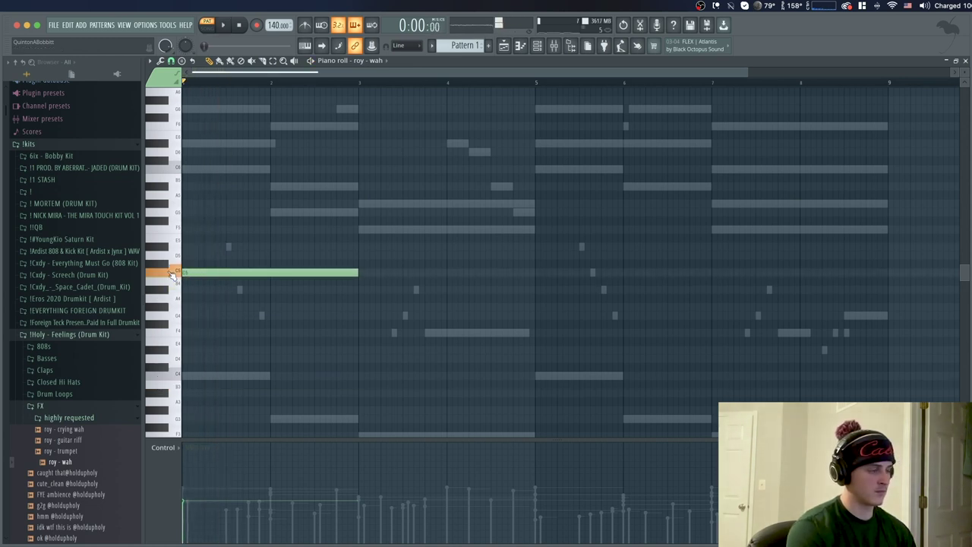
pyautogui.press('space')
pyautogui.hotkey('shift', 'Up')
pyautogui.hotkey('shift', 'Up')
pyautogui.hotkey('shift', 'Up')
pyautogui.hotkey('shift', 'Up')
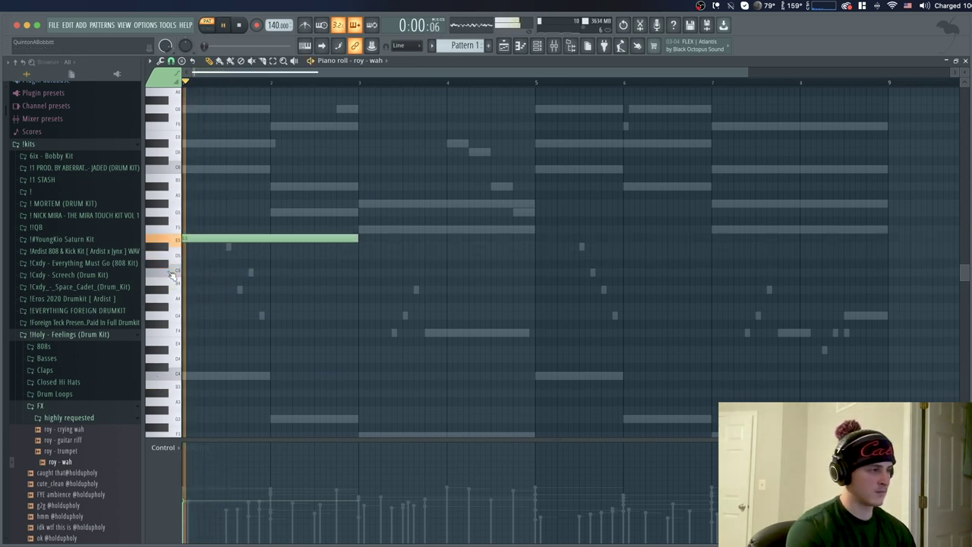
# Lower the roy - wah note one semitone to D#5, play it, and drop it an octave to D#4
pyautogui.hotkey('shift', 'Down')
pyautogui.press('space')
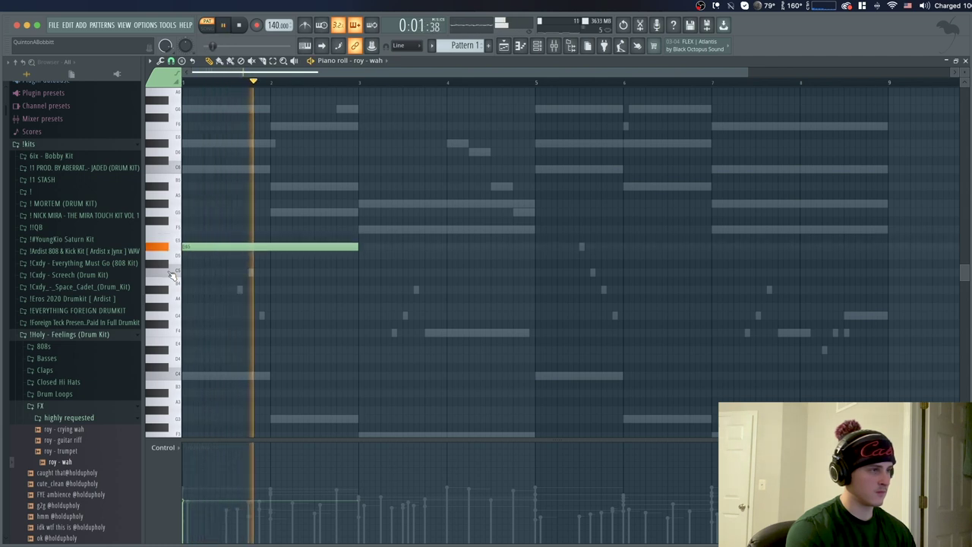
pyautogui.press('space')
pyautogui.hotkey('ctrl', 'Down')
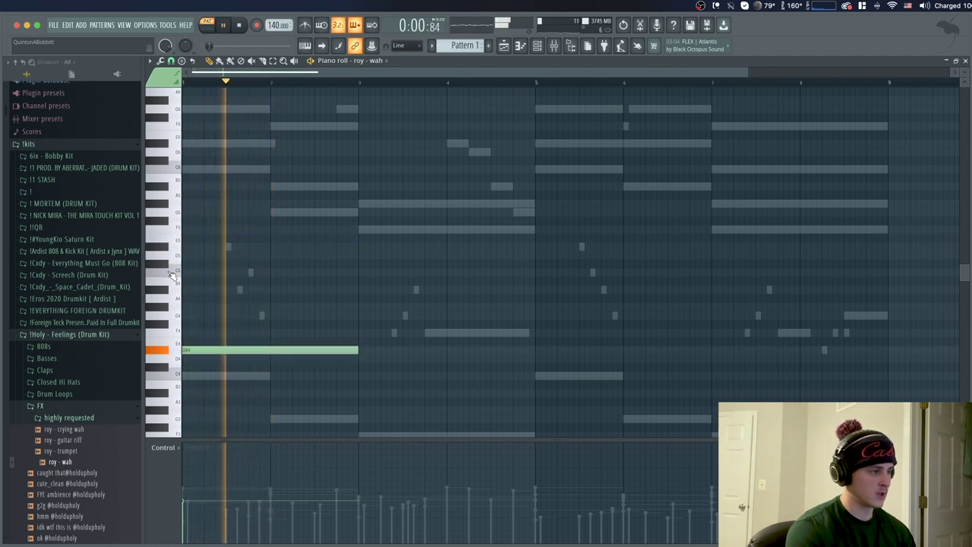
pyautogui.press('space')
# Audition the roy - wah note semitone by semitone from D#4 up to D#5, and drop it back an octave to D#4
pyautogui.hotkey('shift', 'Up')
pyautogui.press('space')
pyautogui.press('space')
pyautogui.hotkey('shift', 'Up')
pyautogui.press('space')
pyautogui.press('space')
pyautogui.hotkey('shift', 'Up')
pyautogui.press('space')
pyautogui.press('space')
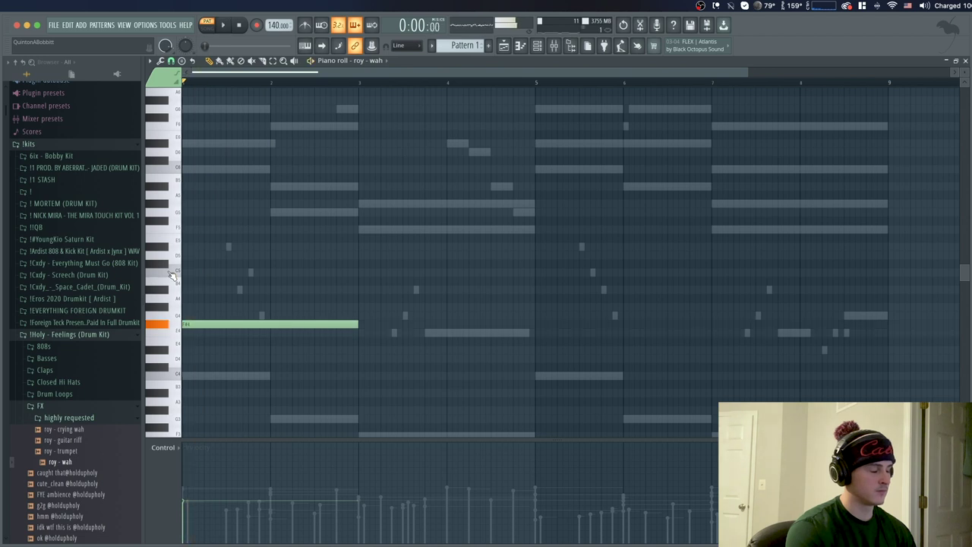
pyautogui.hotkey('shift', 'Up')
pyautogui.press('space')
pyautogui.press('space')
pyautogui.hotkey('shift', 'Up')
pyautogui.press('space')
pyautogui.hotkey('shift', 'Up')
pyautogui.press('space')
pyautogui.press('space')
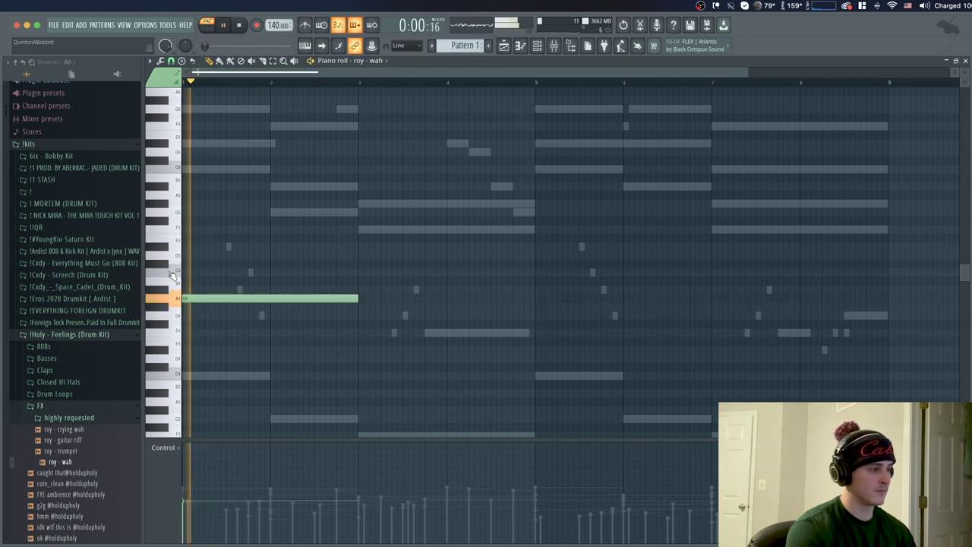
pyautogui.hotkey('shift', 'Up')
pyautogui.press('space')
pyautogui.press('space')
pyautogui.hotkey('shift', 'Up')
pyautogui.press('space')
pyautogui.press('space')
pyautogui.hotkey('shift', 'Up')
pyautogui.press('space')
pyautogui.press('space')
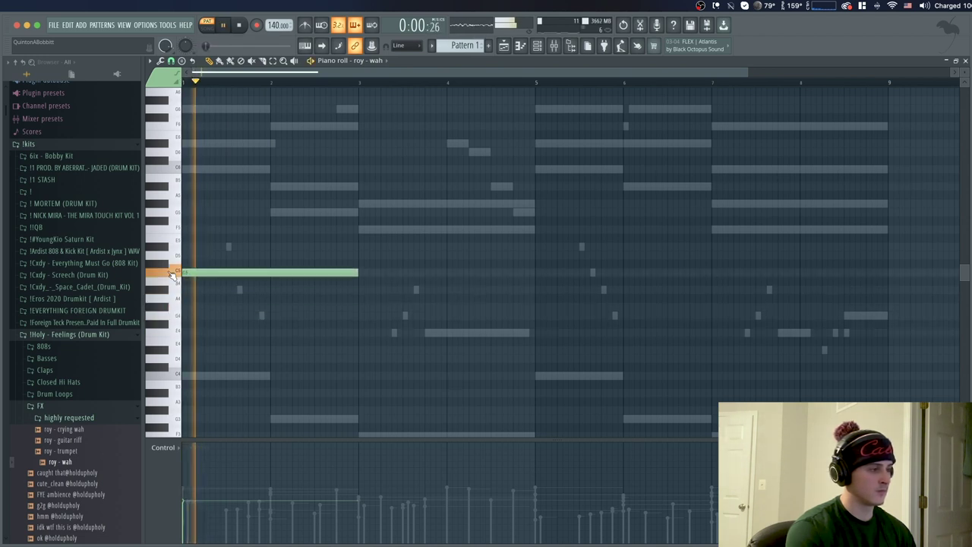
pyautogui.press('space')
pyautogui.hotkey('shift', 'Up')
pyautogui.press('space')
pyautogui.press('space')
pyautogui.hotkey('shift', 'Up')
pyautogui.hotkey('shift', 'Up')
pyautogui.press('space')
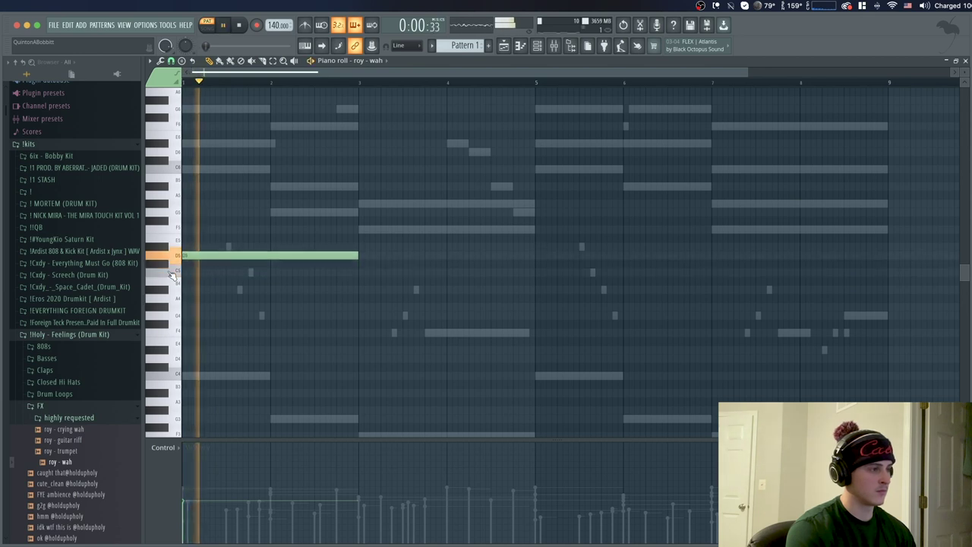
pyautogui.press('space')
pyautogui.press('space')
pyautogui.press('space')
pyautogui.hotkey('ctrl', 'Down')
pyautogui.press('space')
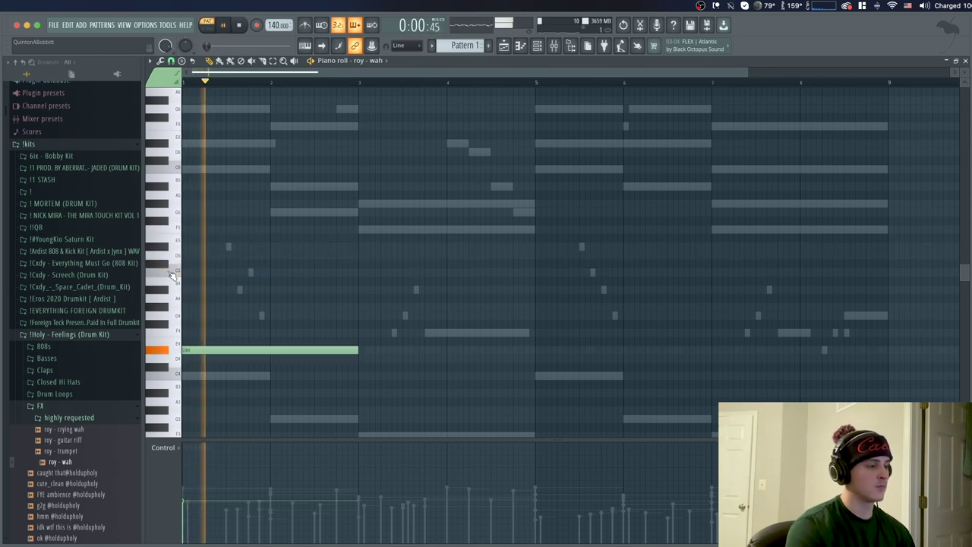
# Raise the roy - wah note's velocity to about 57% while checking its level against the melody in playback
pyautogui.moveTo(184, 491); pyautogui.dragTo(183, 481)
pyautogui.press('space')
pyautogui.press('space')
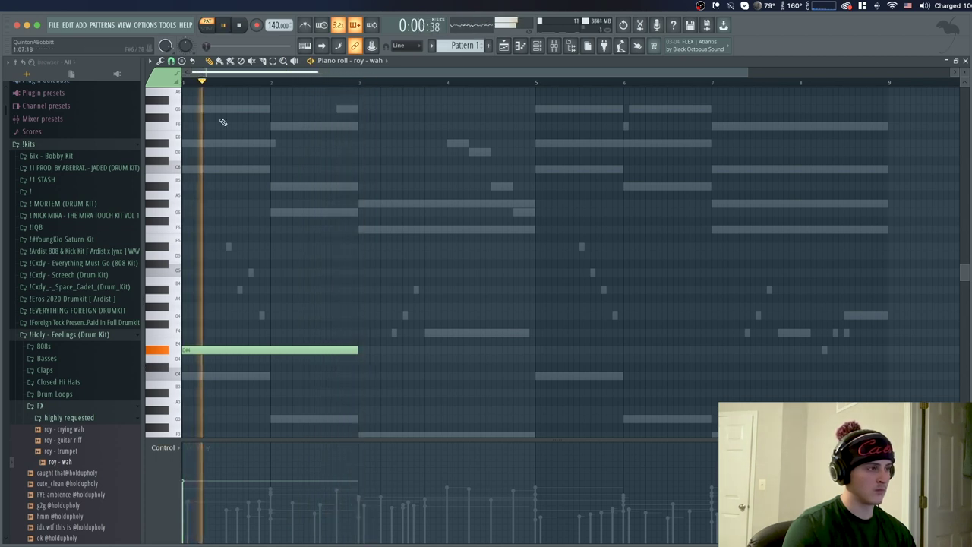
pyautogui.click(190, 489)
pyautogui.press('space')
pyautogui.press('space')
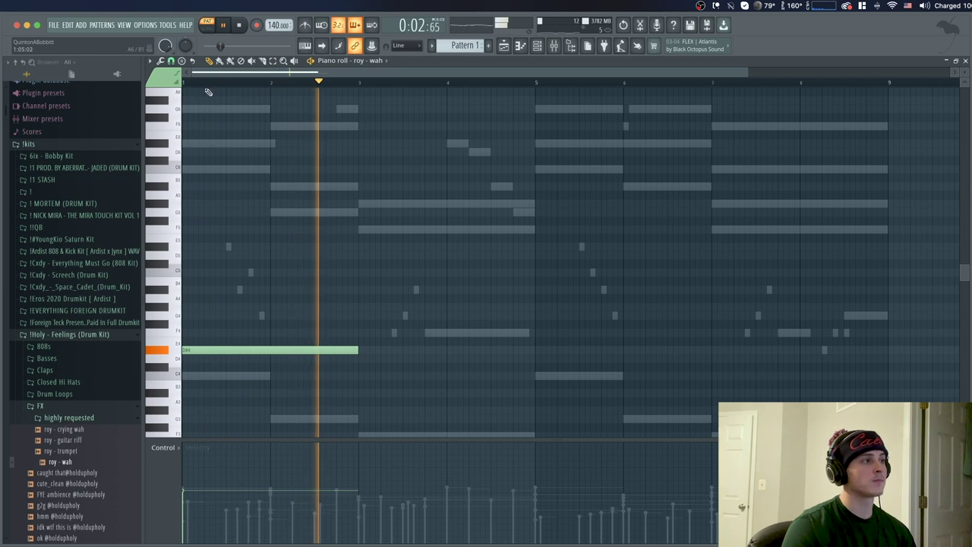
pyautogui.scroll(-4, 208, 92)
pyautogui.scroll(-3, 214, 84)
pyautogui.press('space')
pyautogui.press('space')
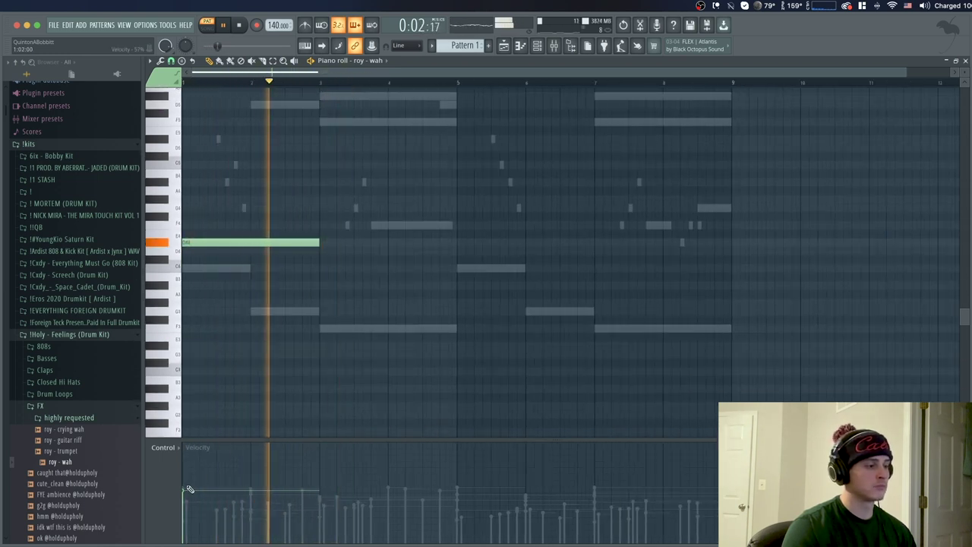
# Stop playback and route the Omnisphere and roy - wah channels to mixer inserts 1 and 2
pyautogui.press('space')
pyautogui.click(536, 45)
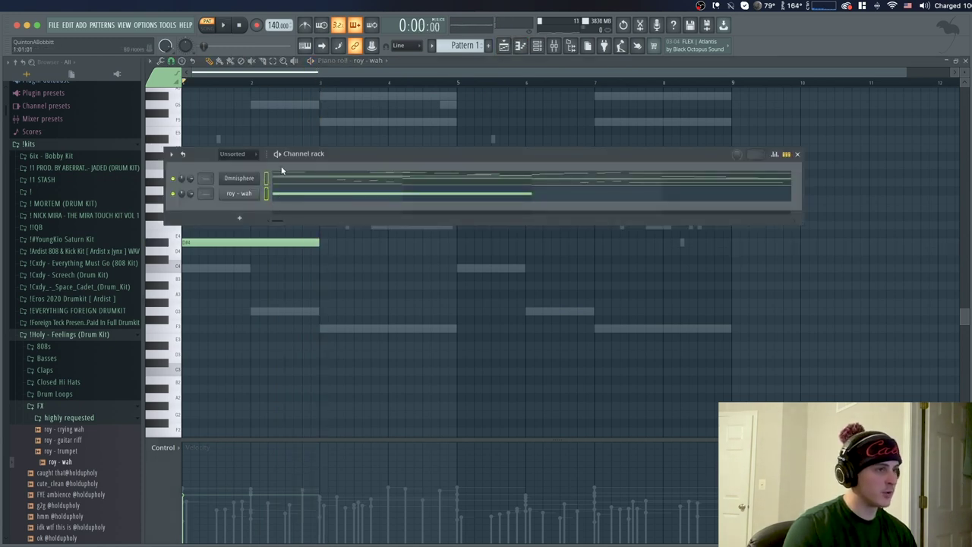
pyautogui.click(554, 47)
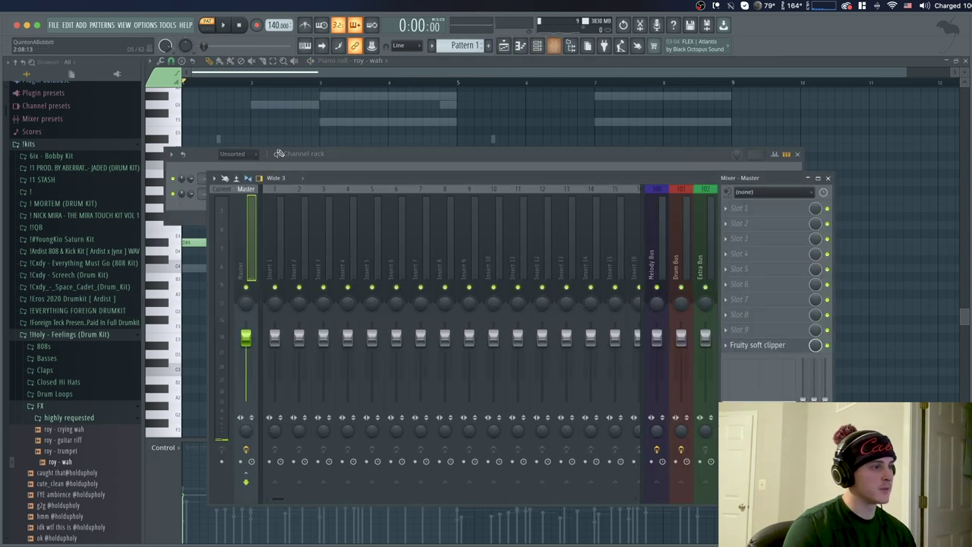
pyautogui.click(280, 266)
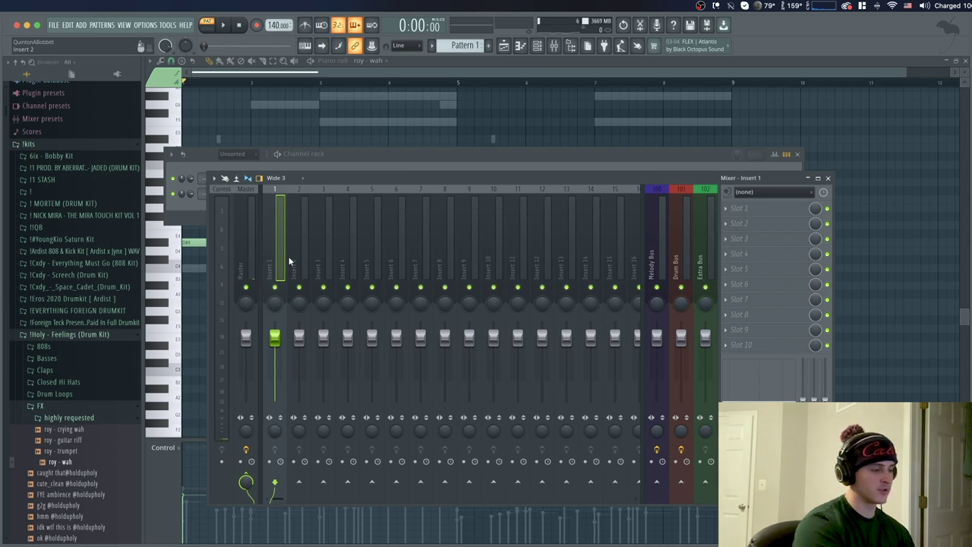
pyautogui.hotkey('ctrl', 'l')
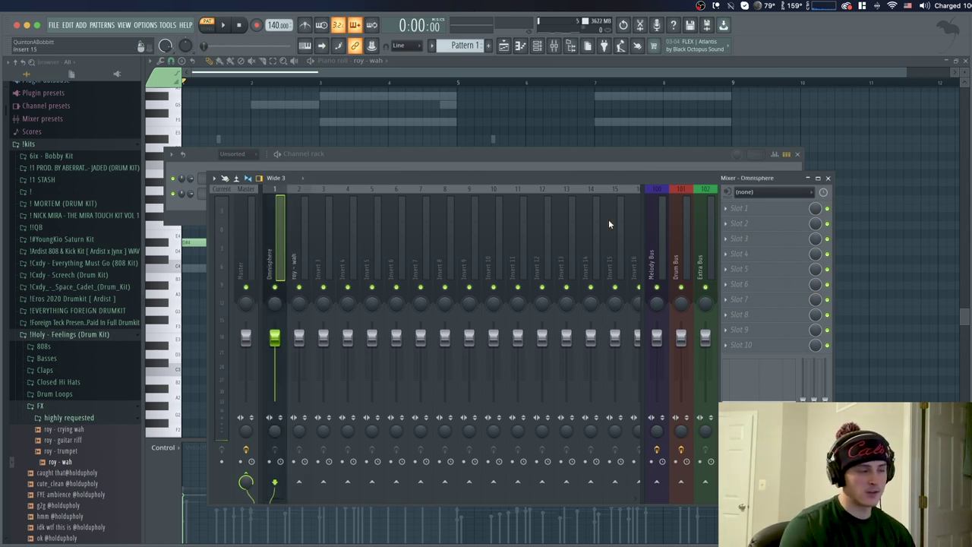
# Load Fruity parametric EQ 2 into the first effect slot of the Omnisphere mixer track
pyautogui.rightClick(279, 289)
pyautogui.click(730, 212)
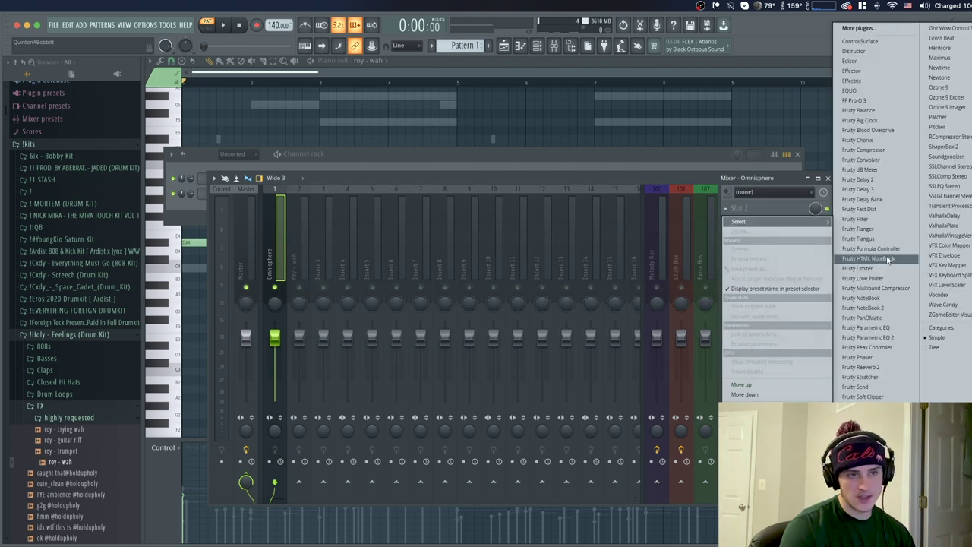
pyautogui.click(873, 336)
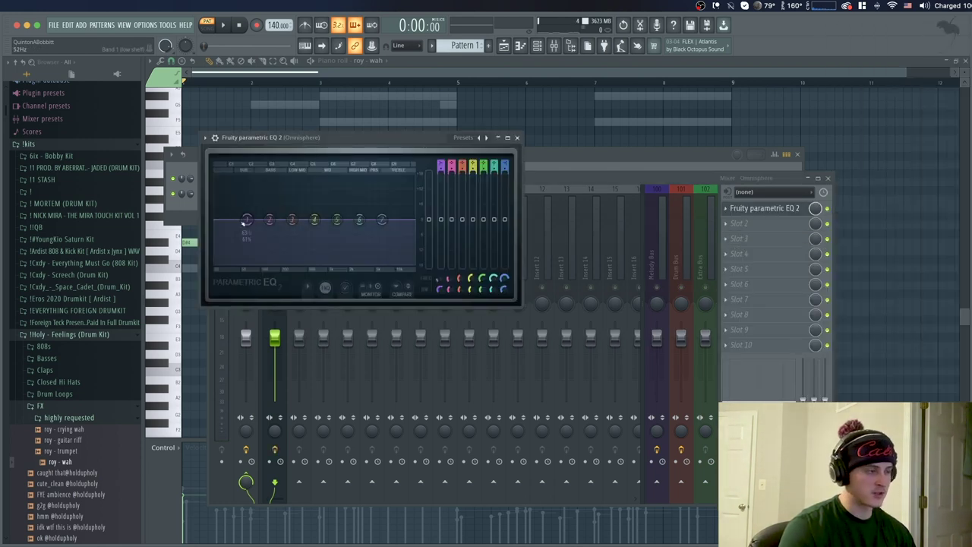
# Shape the Omnisphere EQ during playback with a low cut around 72 Hz, a 2.1 dB boost near 616 Hz, and reduced low mids and highs
pyautogui.moveTo(249, 243); pyautogui.dragTo(249, 264)
pyautogui.press('space')
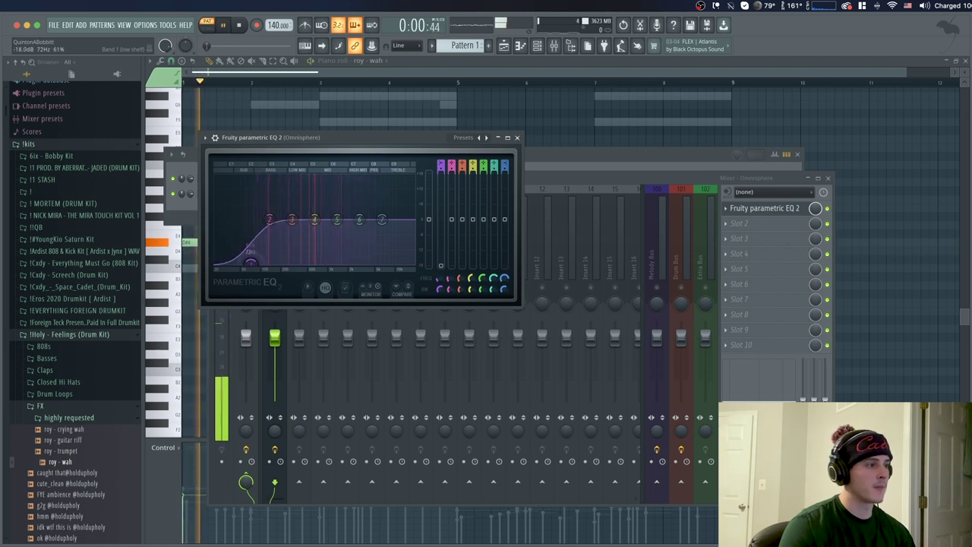
pyautogui.moveTo(359, 220); pyautogui.dragTo(297, 224)
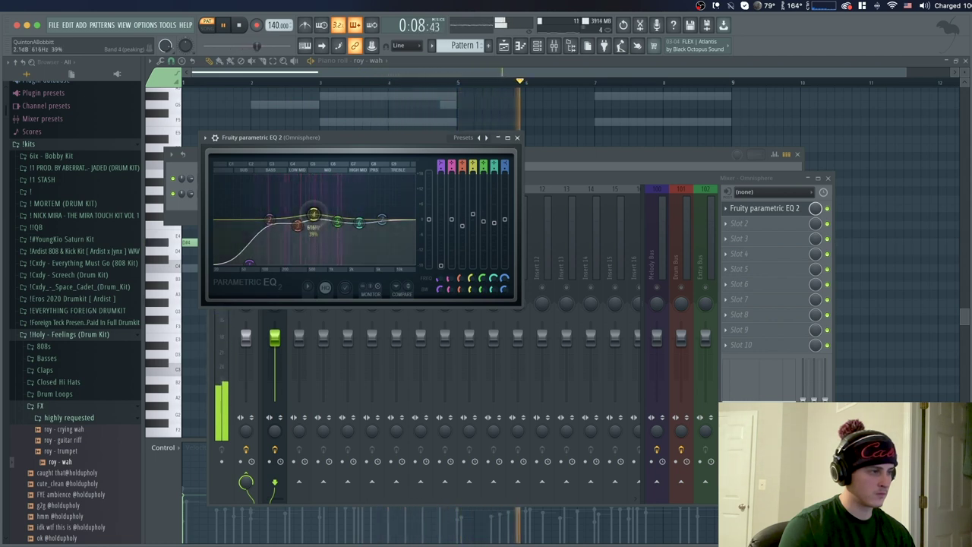
pyautogui.moveTo(381, 219); pyautogui.dragTo(391, 233)
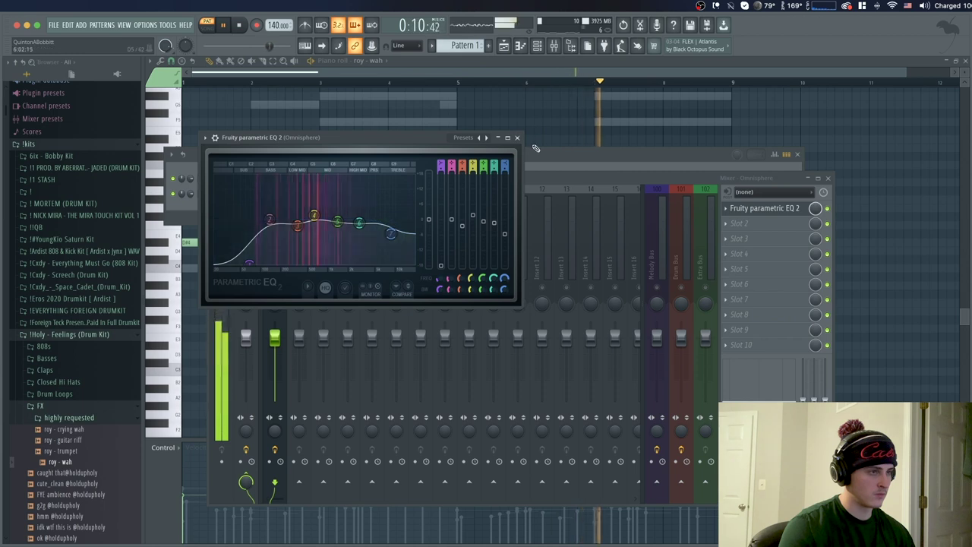
pyautogui.click(517, 138)
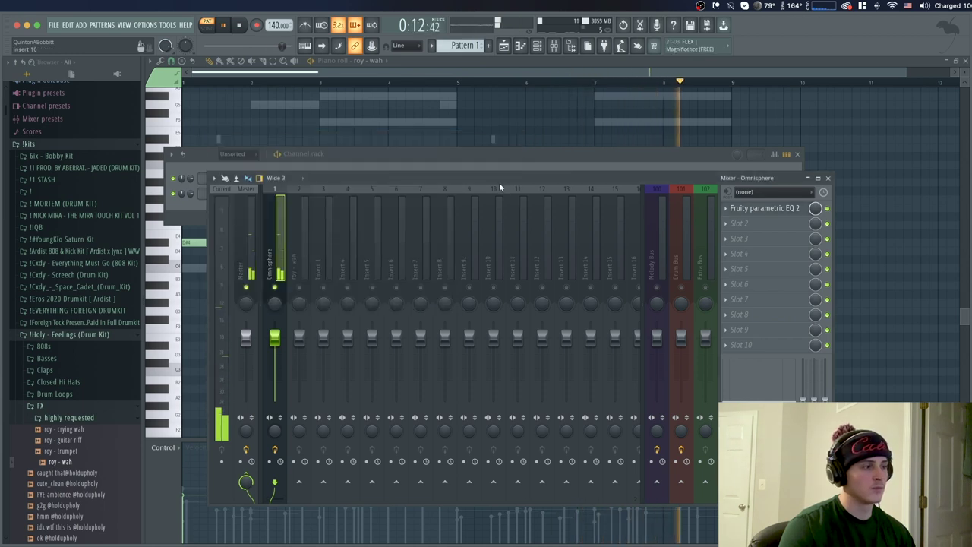
# Stop playback and load Ghz Vulf Compressor 3 into the second effect slot of the Omnisphere mixer track
pyautogui.click(339, 151)
pyautogui.press('space')
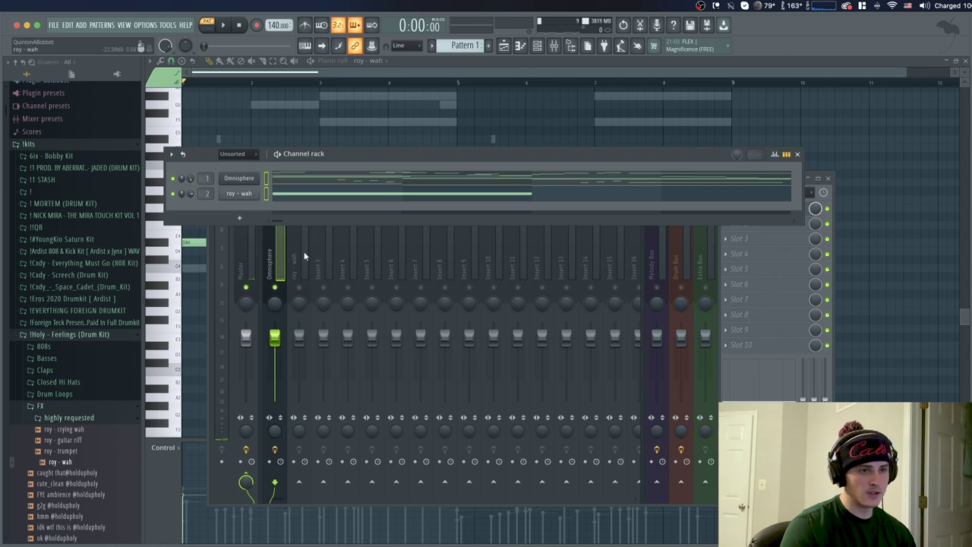
pyautogui.click(752, 222)
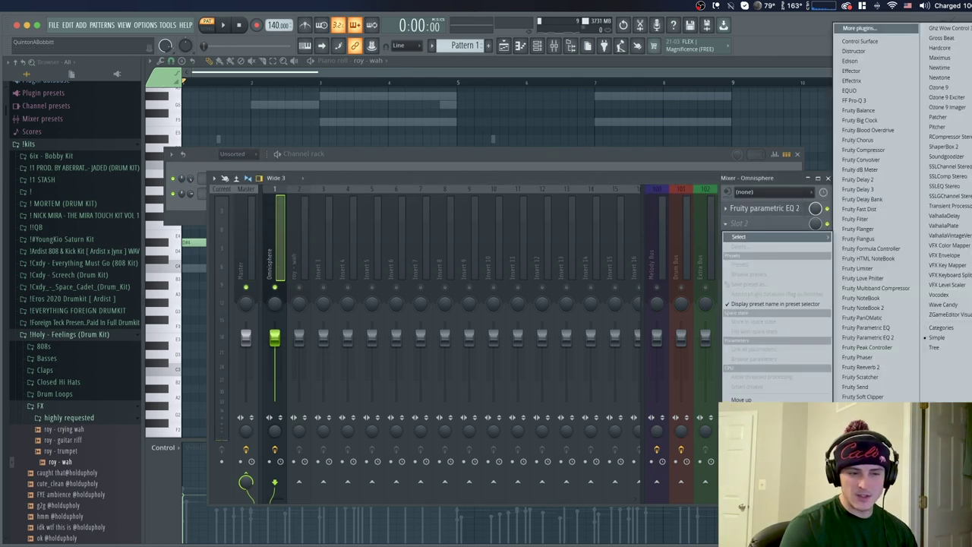
pyautogui.click(949, 28)
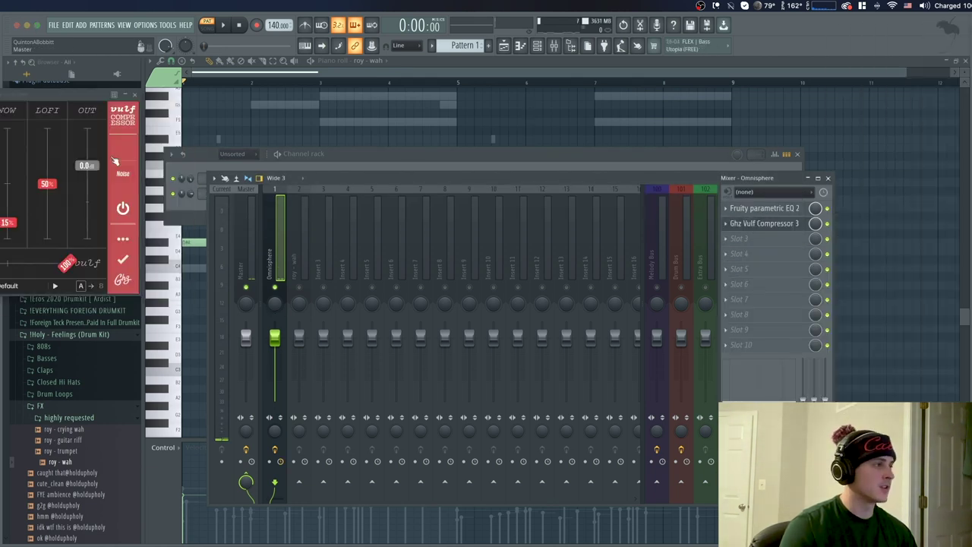
# Bring the Vulf Compressor fully into view and set its WOW to 9% and COMP to 23% while auditioning the pattern
pyautogui.moveTo(49, 103); pyautogui.dragTo(427, 135)
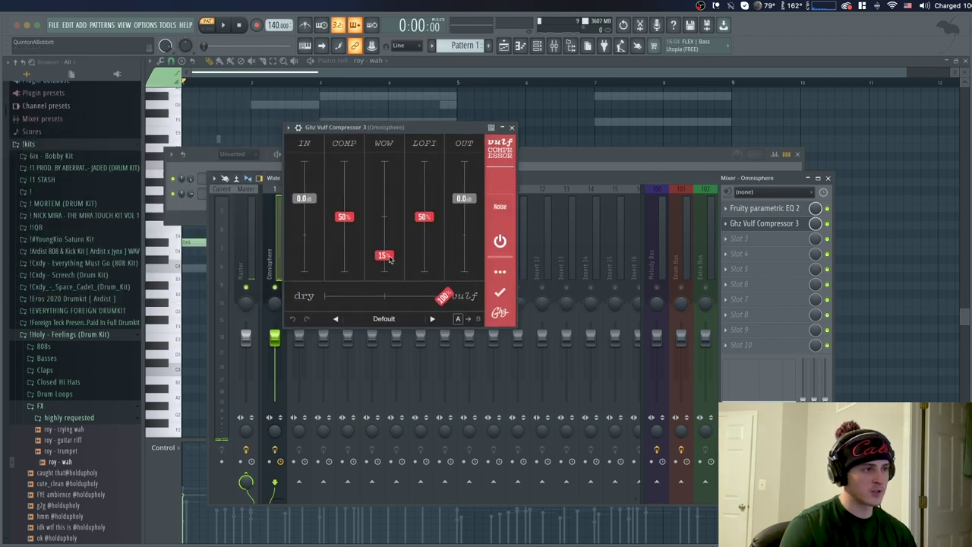
pyautogui.press('space')
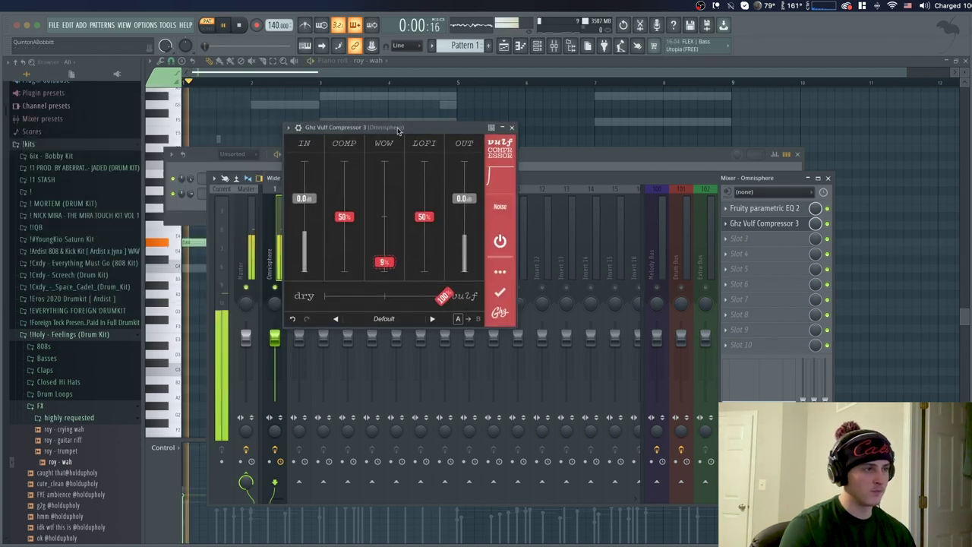
pyautogui.moveTo(344, 217); pyautogui.dragTo(346, 249)
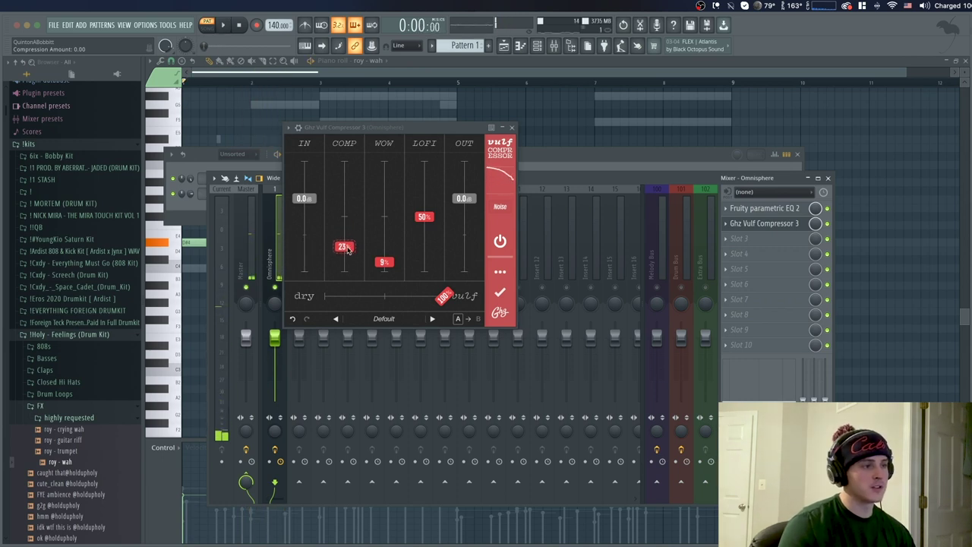
# Lower the Vulf Compressor's COMP to 16% and its dry/vulf mix to about 71% during playback, and close the plugin
pyautogui.click(375, 134)
pyautogui.press('space')
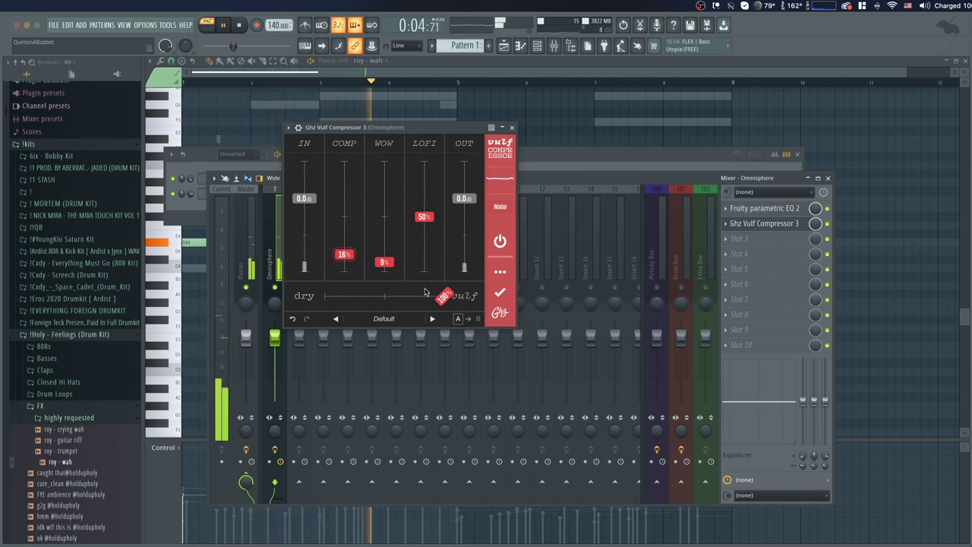
pyautogui.moveTo(425, 292)
pyautogui.mouseDown()
pyautogui.moveTo(401, 304)
pyautogui.moveTo(325, 304)
pyautogui.moveTo(410, 301)
pyautogui.mouseUp()
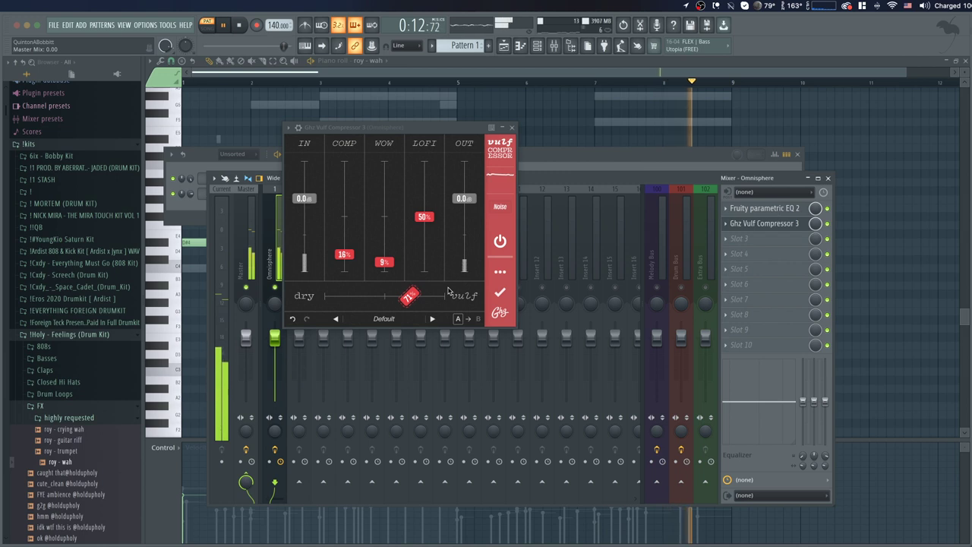
pyautogui.click(512, 128)
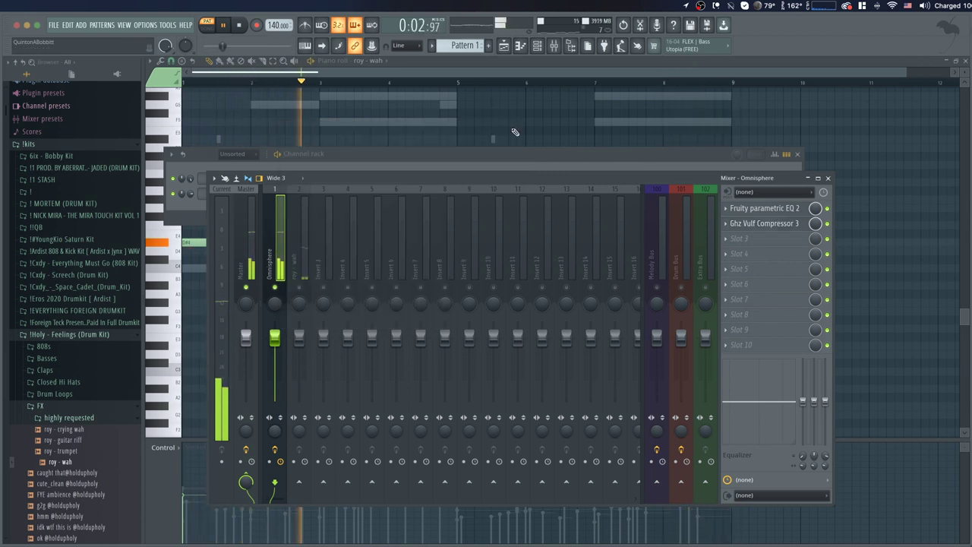
# Replay the pattern with the roy - wah piano roll in front to check the processed melody, and stop playback
pyautogui.press('space')
pyautogui.press('space')
pyautogui.click(479, 71)
pyautogui.press('space')
pyautogui.press('space')
pyautogui.press('space')
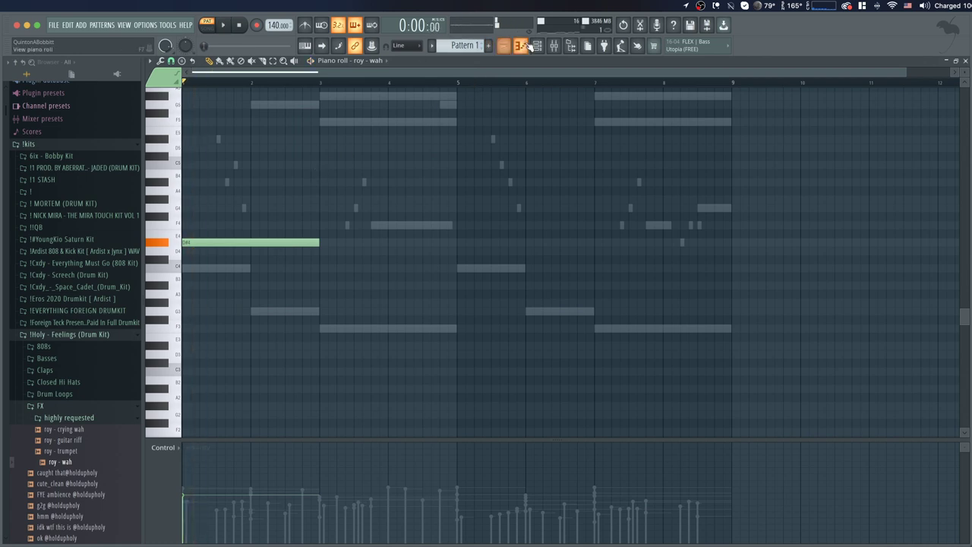
# Add an Arcade channel to the channel rack and set its session key to C minor
pyautogui.click(537, 46)
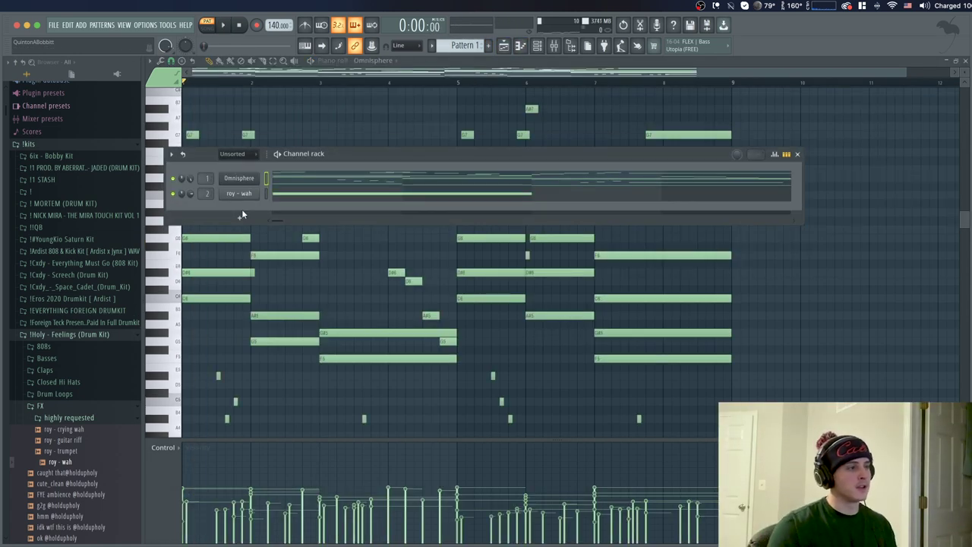
pyautogui.click(240, 216)
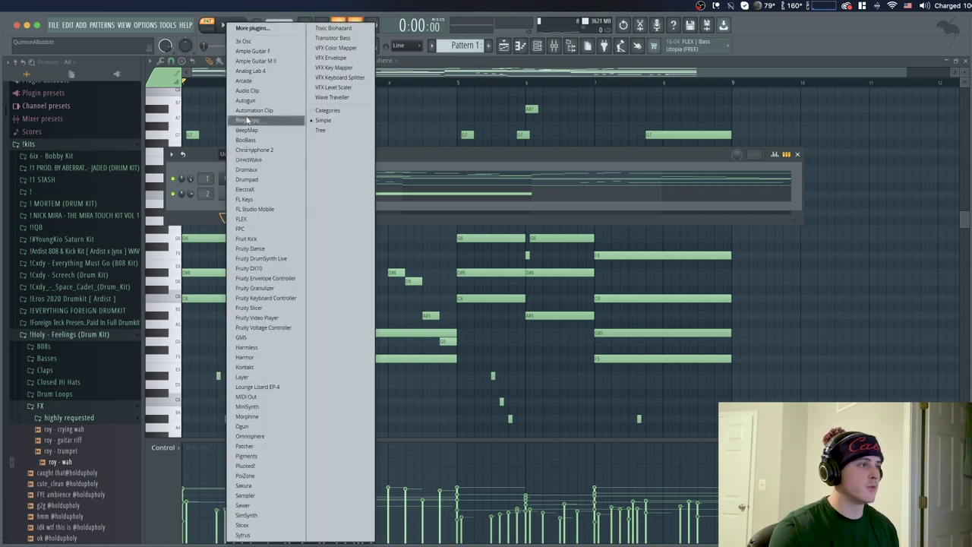
pyautogui.click(259, 80)
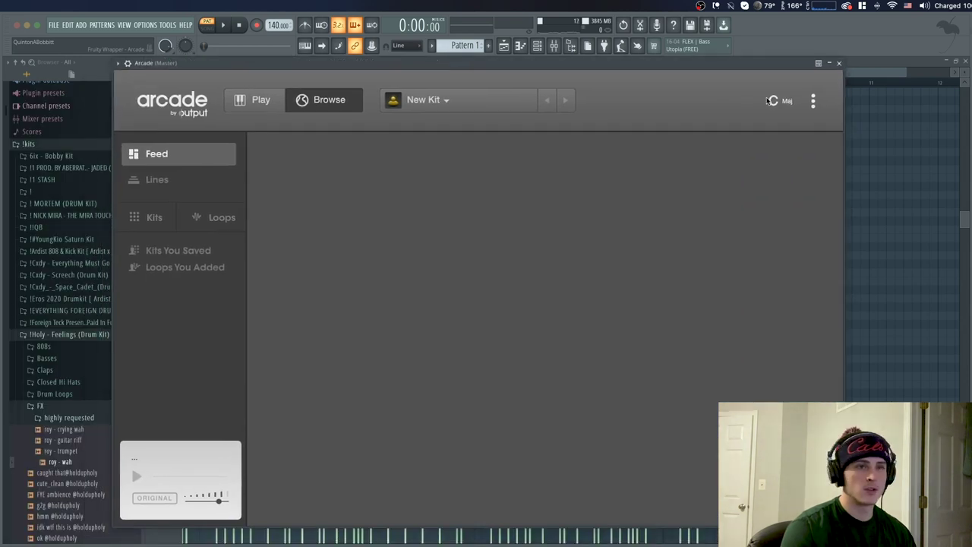
pyautogui.click(773, 101)
pyautogui.click(763, 173)
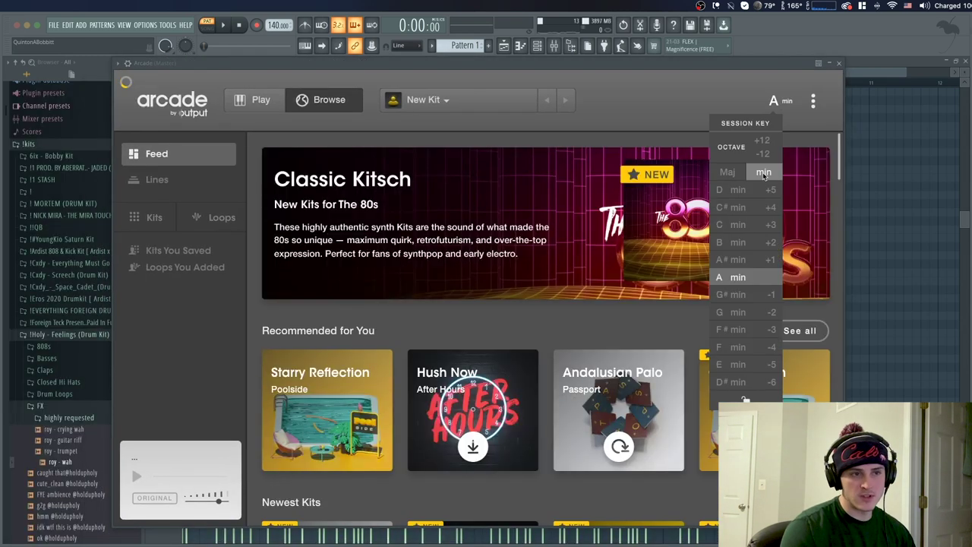
pyautogui.click(742, 224)
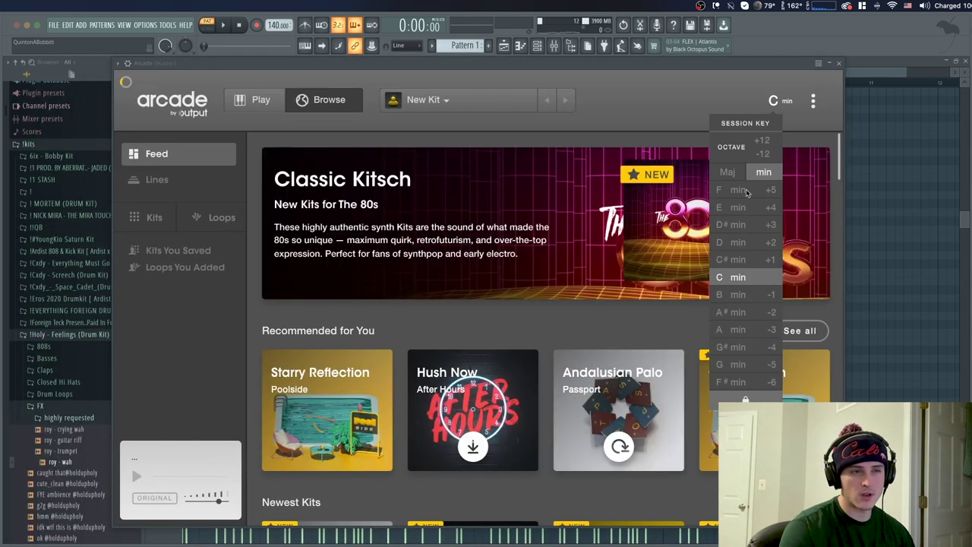
# Browse Arcade's lines and open the Hooked line
pyautogui.click(157, 179)
pyautogui.scroll(-5, 436, 343)
pyautogui.scroll(-6, 436, 343)
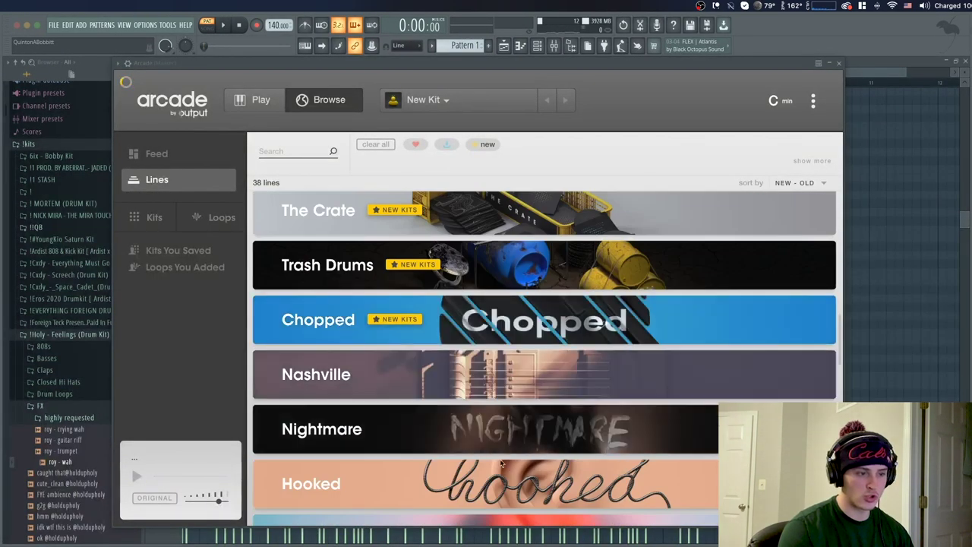
pyautogui.click(500, 463)
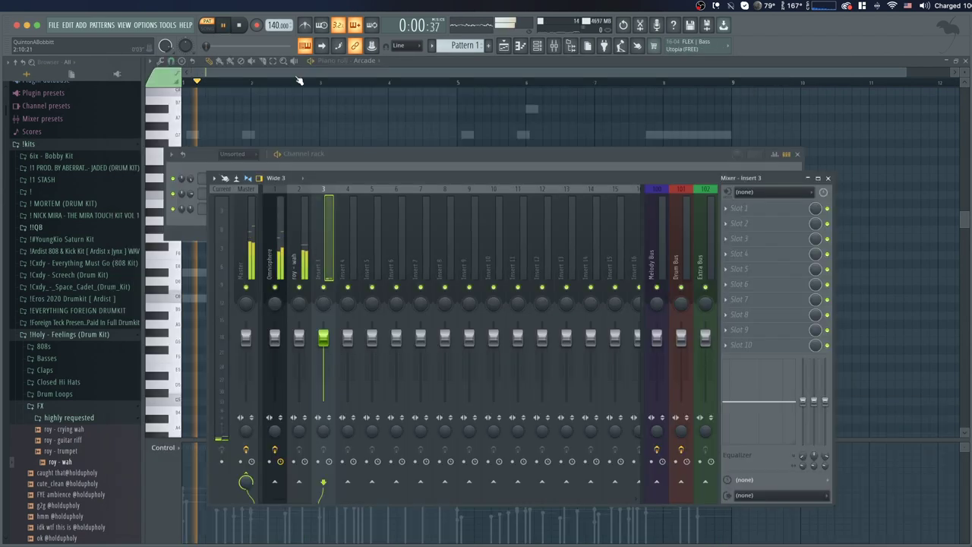
# Place a B5 note at step 9 of bar 1 in Arcade's piano roll and shorten it to end just before bar 2
pyautogui.click(297, 75)
pyautogui.press('space')
pyautogui.press('space')
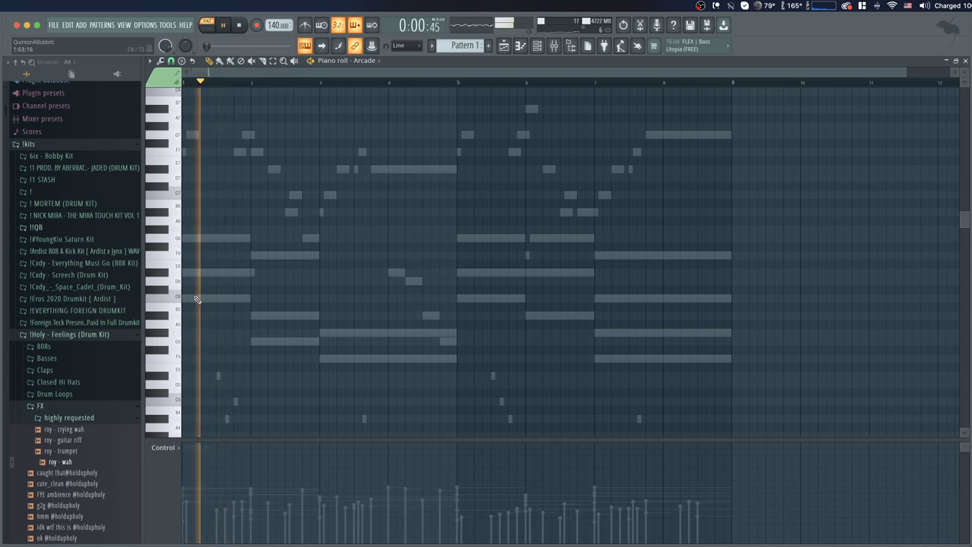
pyautogui.press('space')
pyautogui.press('space')
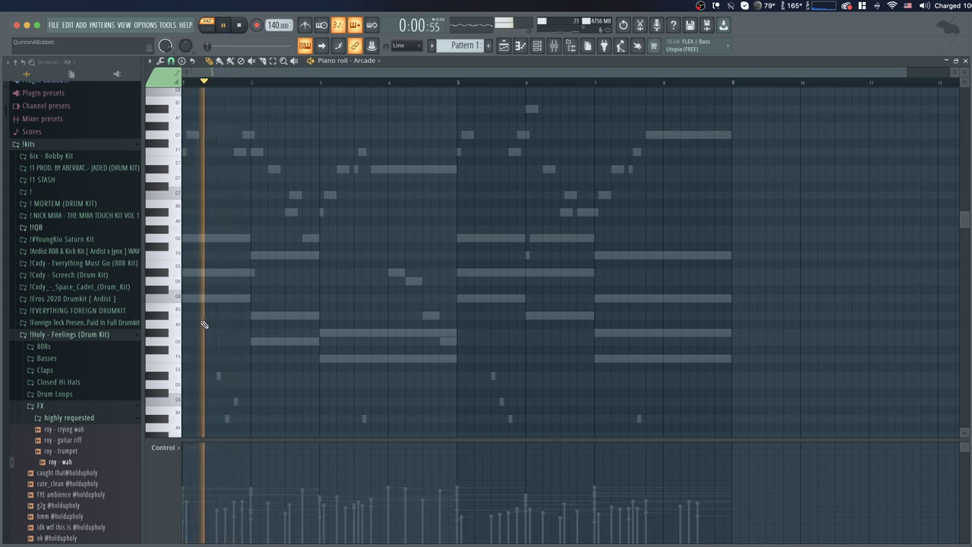
pyautogui.press('space')
pyautogui.click(220, 307)
pyautogui.press('space')
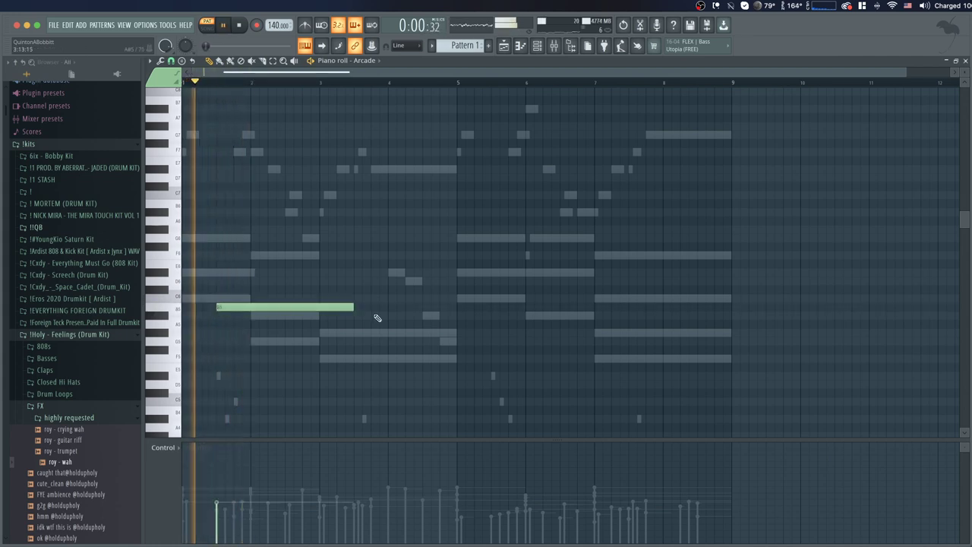
pyautogui.press('space')
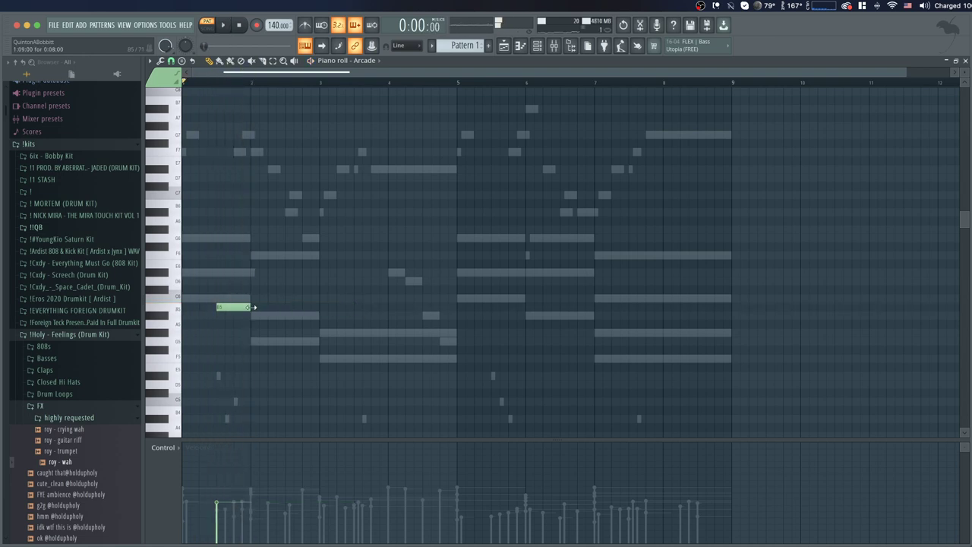
pyautogui.press('space')
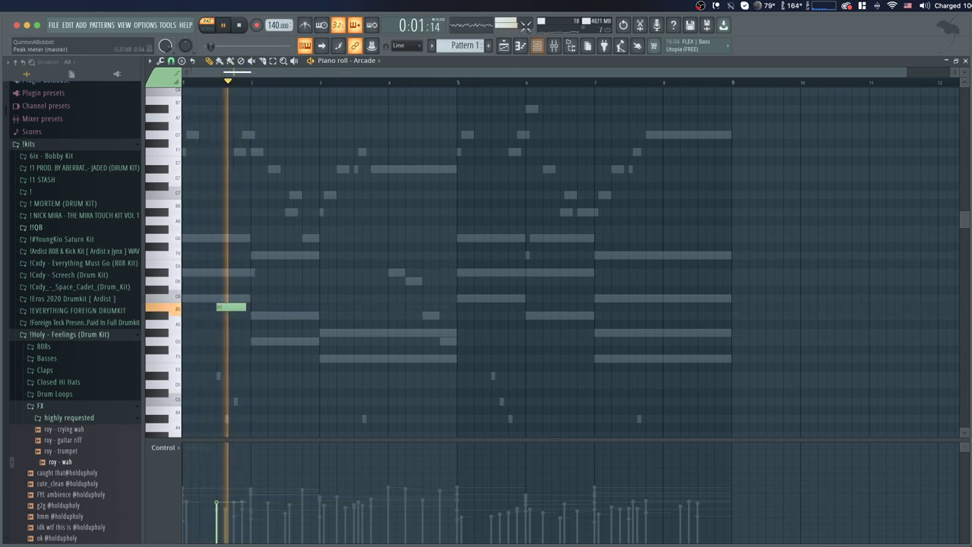
# Stop playback and load Fruity parametric EQ 2 into the first effect slot of the roy - wah mixer track
pyautogui.click(539, 46)
pyautogui.press('space')
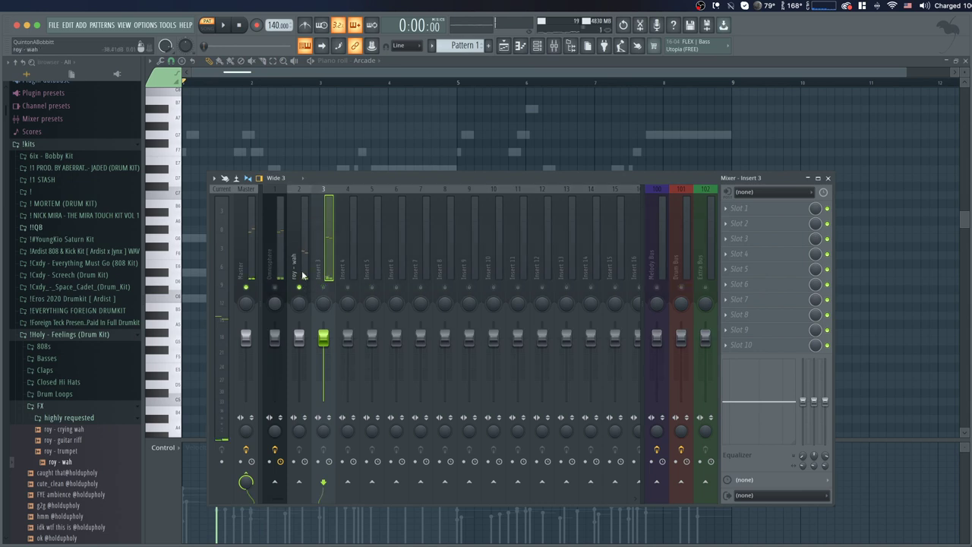
pyautogui.click(804, 208)
pyautogui.click(774, 220)
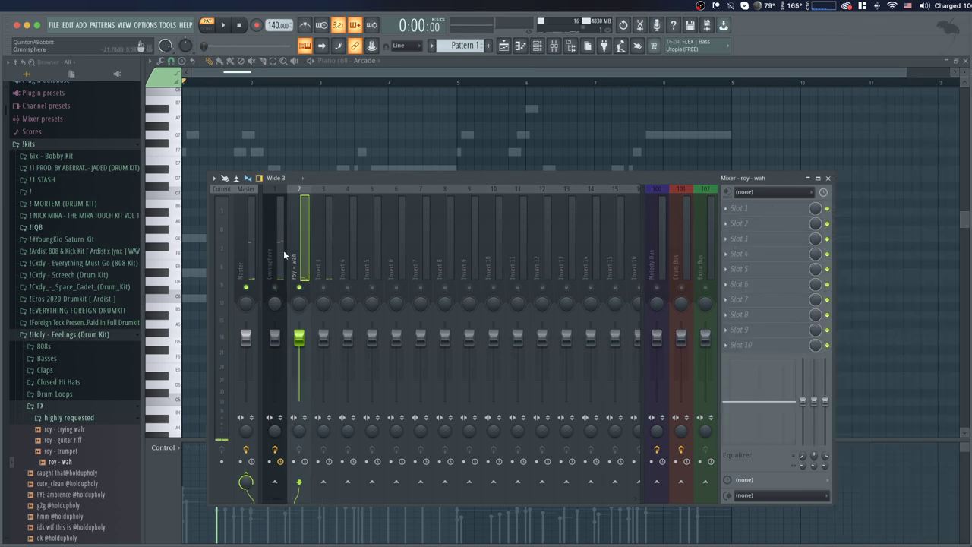
pyautogui.click(752, 213)
pyautogui.click(873, 348)
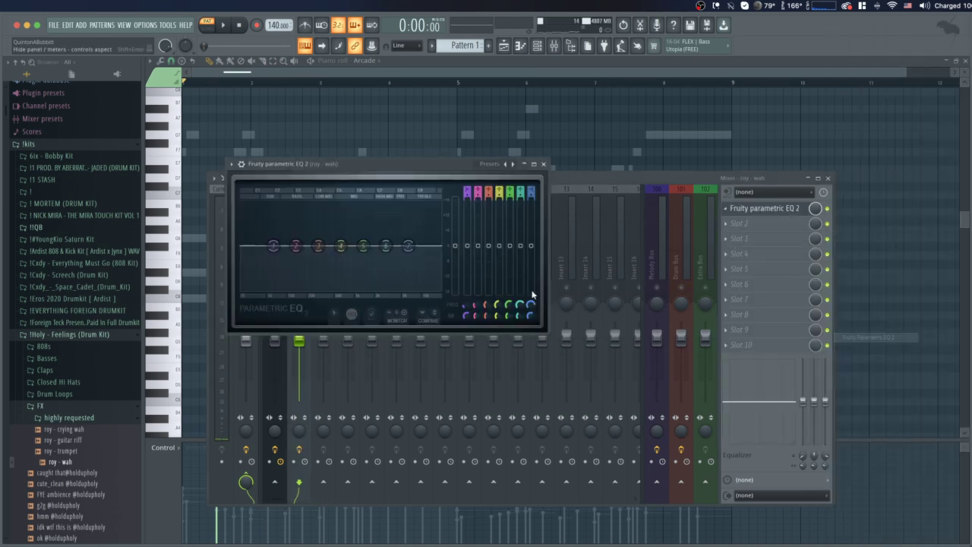
# Shape the roy - wah EQ with a low cut around 87 Hz and reduced bass and low mids, and close it
pyautogui.moveTo(274, 245); pyautogui.dragTo(283, 288)
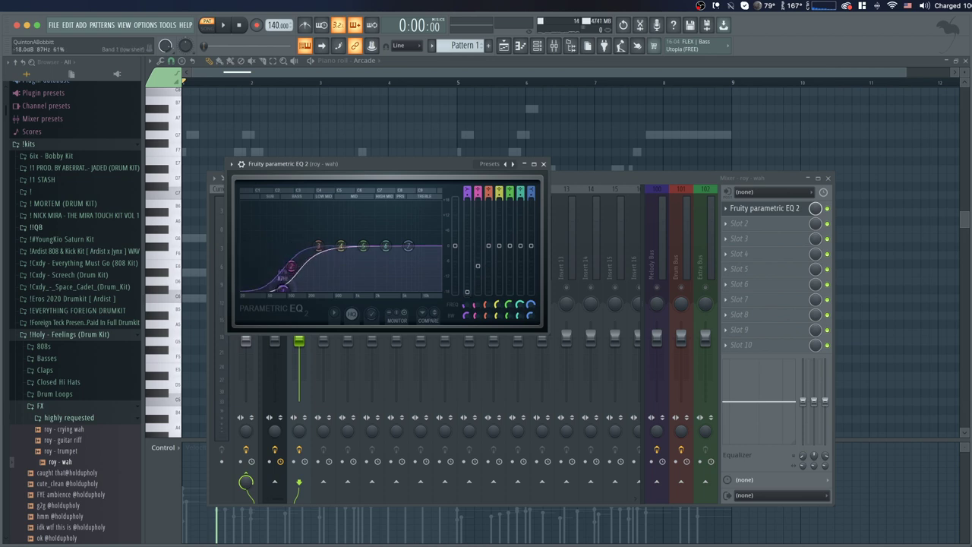
pyautogui.press('space')
pyautogui.moveTo(318, 245); pyautogui.dragTo(319, 253)
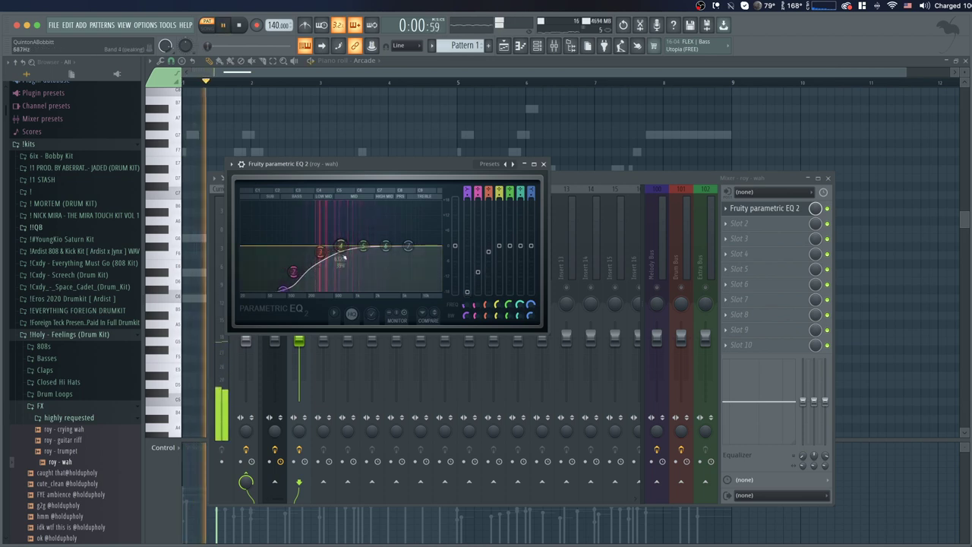
pyautogui.press('space')
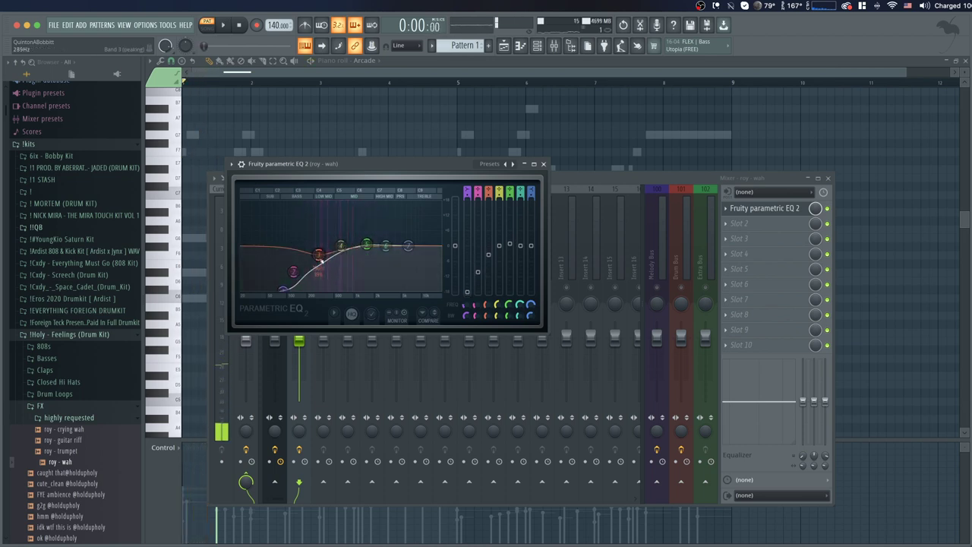
pyautogui.moveTo(322, 263); pyautogui.dragTo(322, 265)
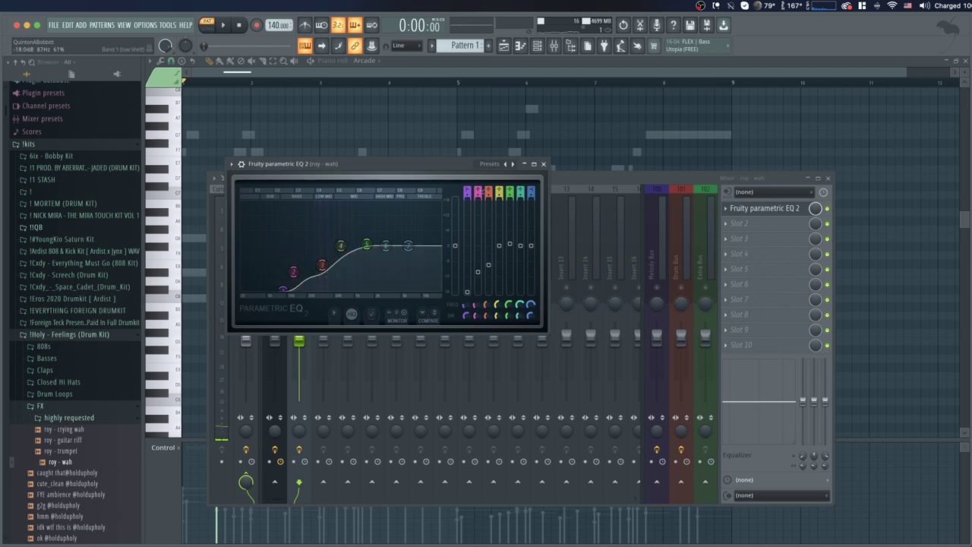
pyautogui.click(544, 163)
# Load Fruity Reeverb 2 into the second effect slot of the roy - wah track and set its stereo separation to 41%
pyautogui.click(738, 223)
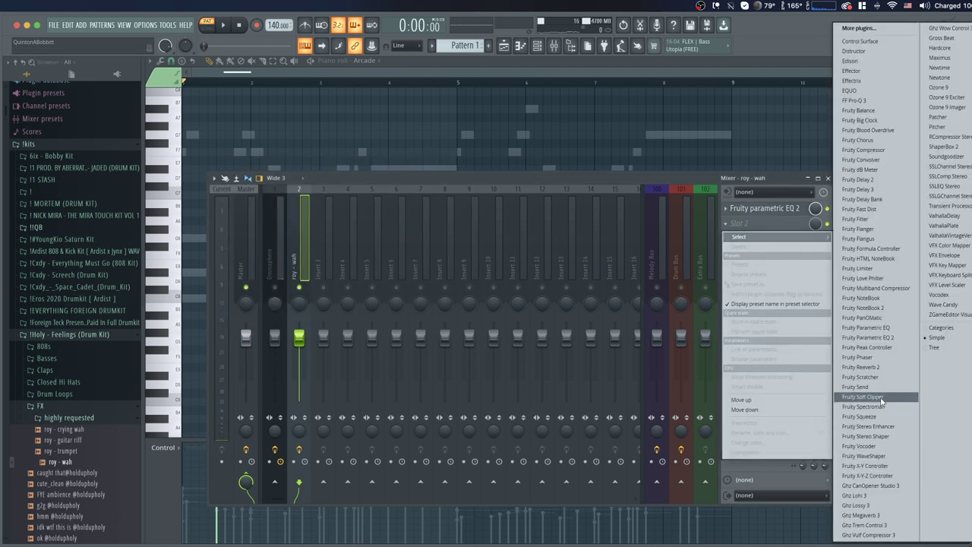
pyautogui.click(862, 366)
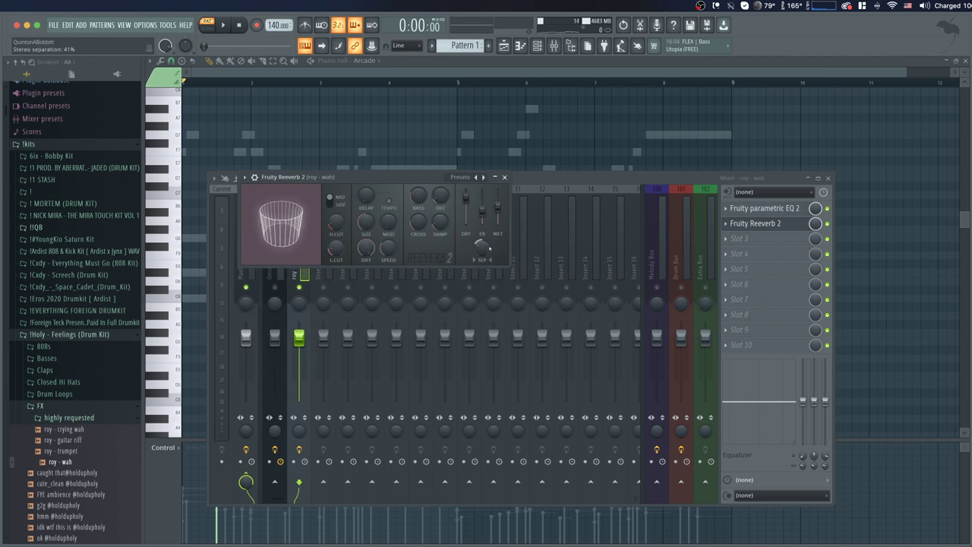
pyautogui.click(505, 177)
# Unsolo the roy - wah track during playback and lower the Insert 3 fader to about -2.2 dB
pyautogui.press('space')
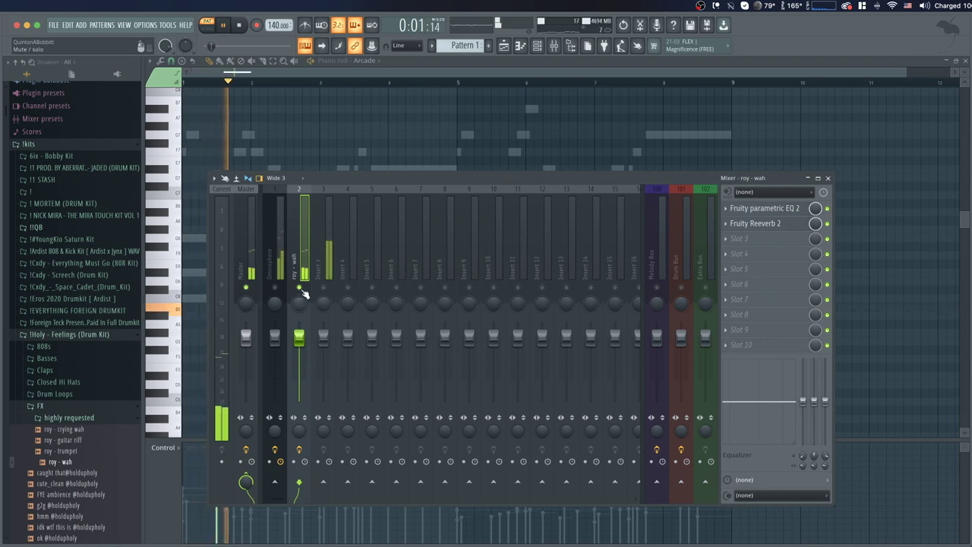
pyautogui.rightClick(300, 288)
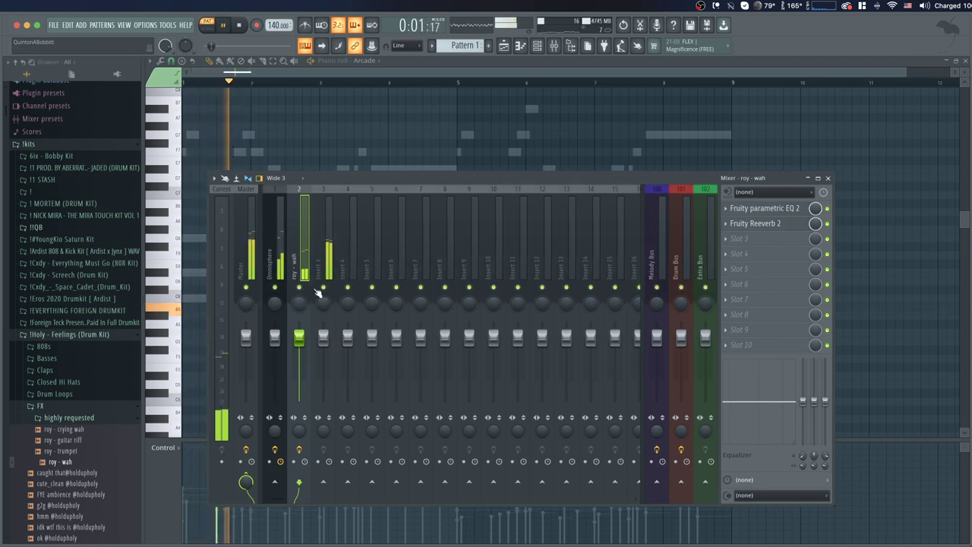
pyautogui.click(322, 288)
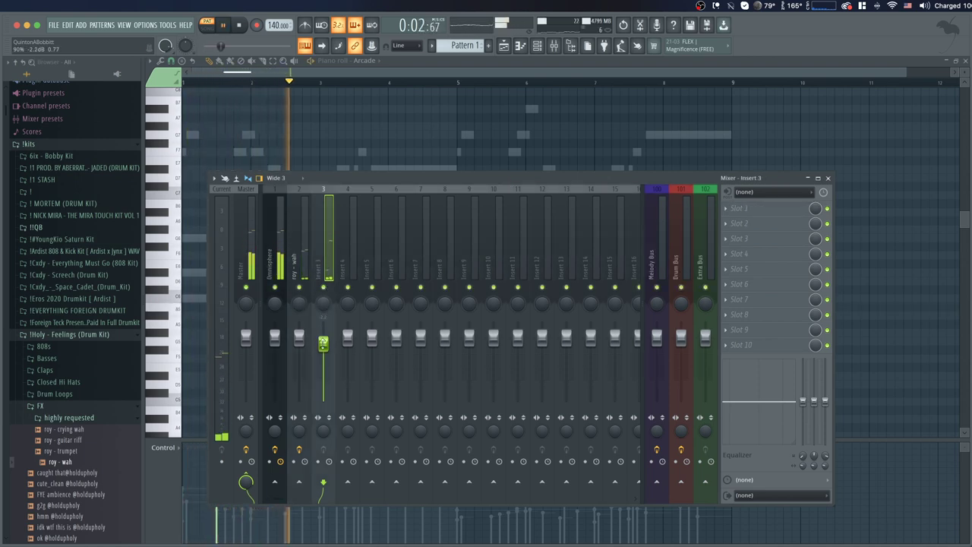
# Load Fruity parametric EQ 2 on Insert 3 and shape it with a low cut, a high cut and slightly reduced low mids
pyautogui.click(768, 213)
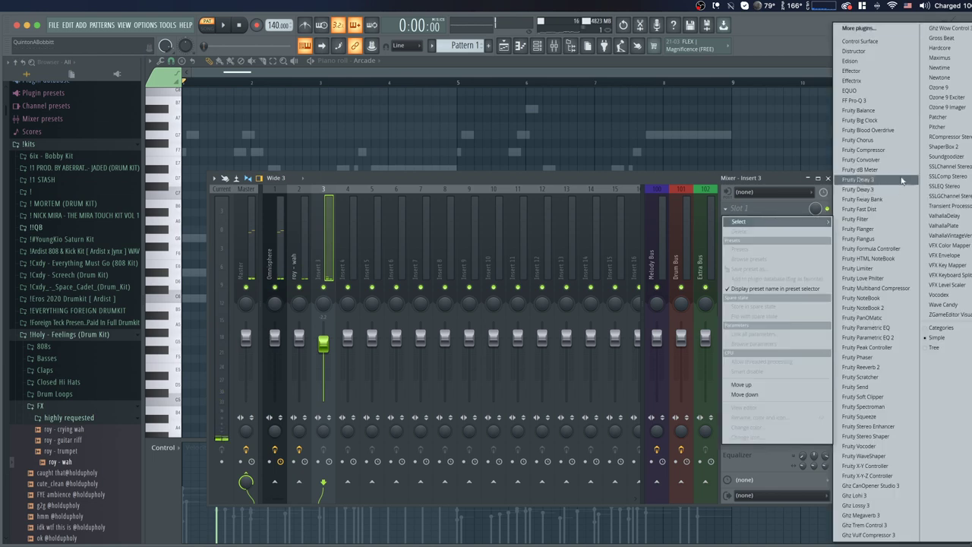
pyautogui.click(896, 340)
pyautogui.moveTo(195, 169); pyautogui.dragTo(221, 211)
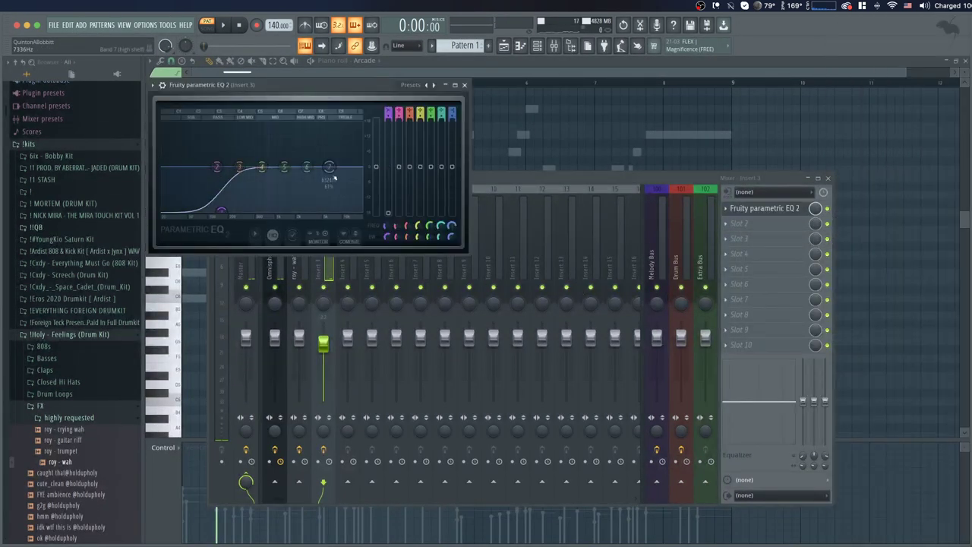
pyautogui.press('space')
pyautogui.moveTo(330, 168); pyautogui.dragTo(334, 211)
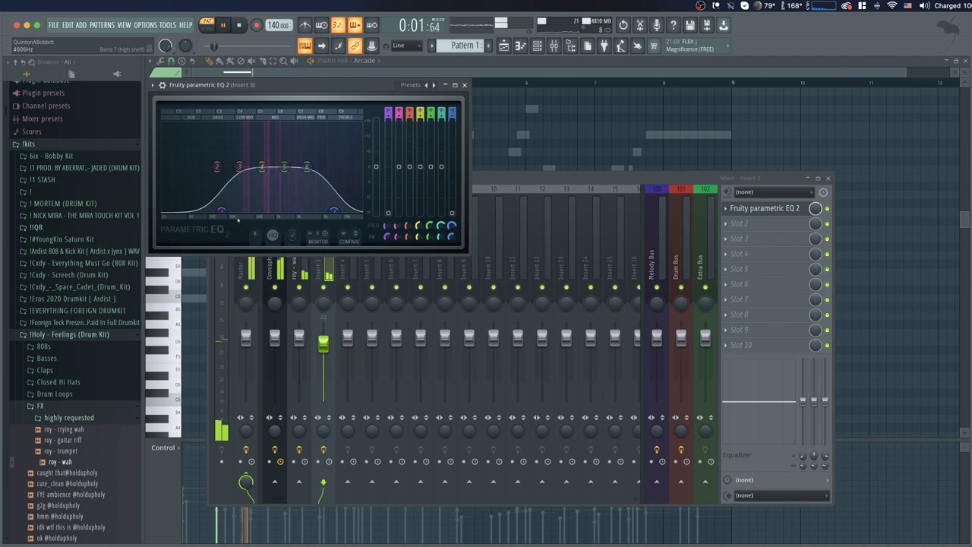
pyautogui.moveTo(239, 166); pyautogui.dragTo(239, 178)
pyautogui.moveTo(334, 212); pyautogui.dragTo(353, 213)
pyautogui.click(464, 85)
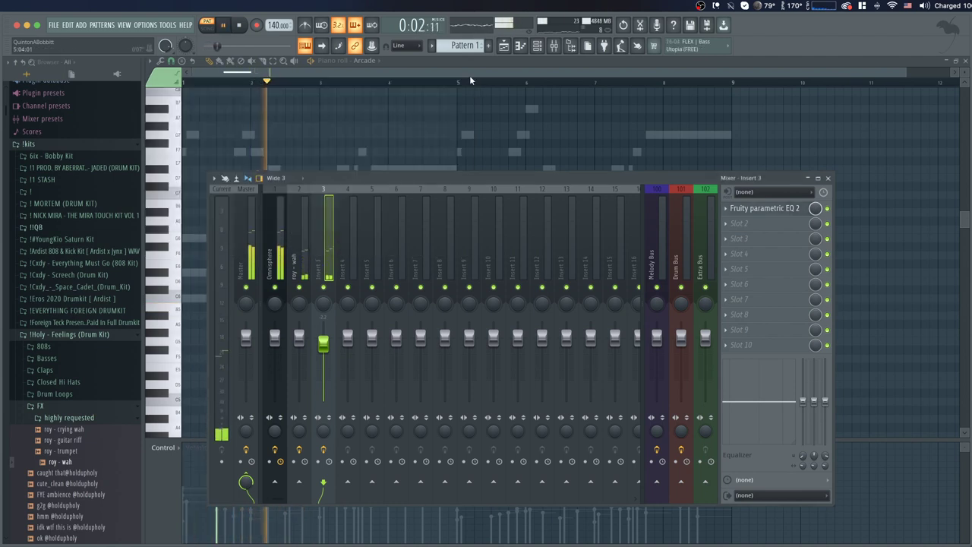
# Replay the pattern with Arcade's piano roll in front and audition Arcade notes around C6
pyautogui.click(469, 75)
pyautogui.press('space')
pyautogui.press('space')
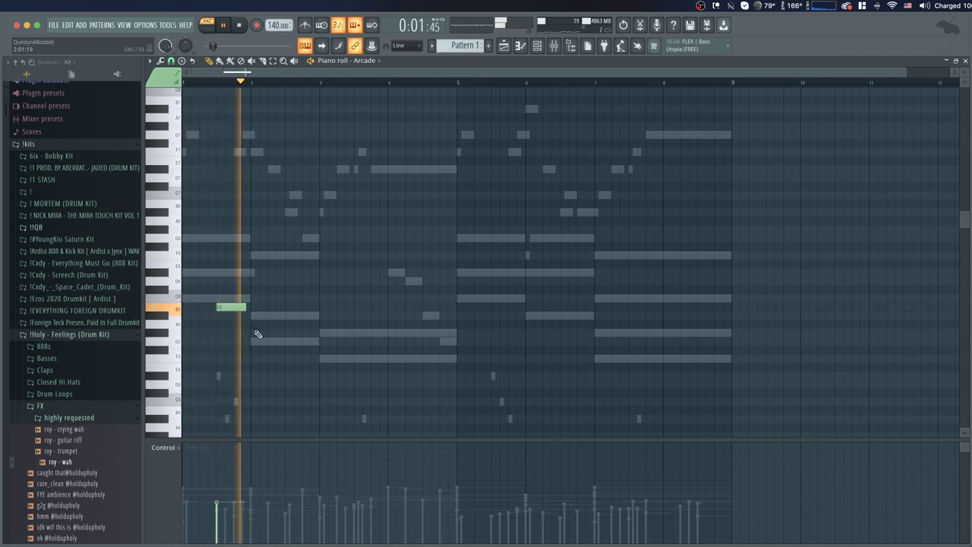
pyautogui.press('space')
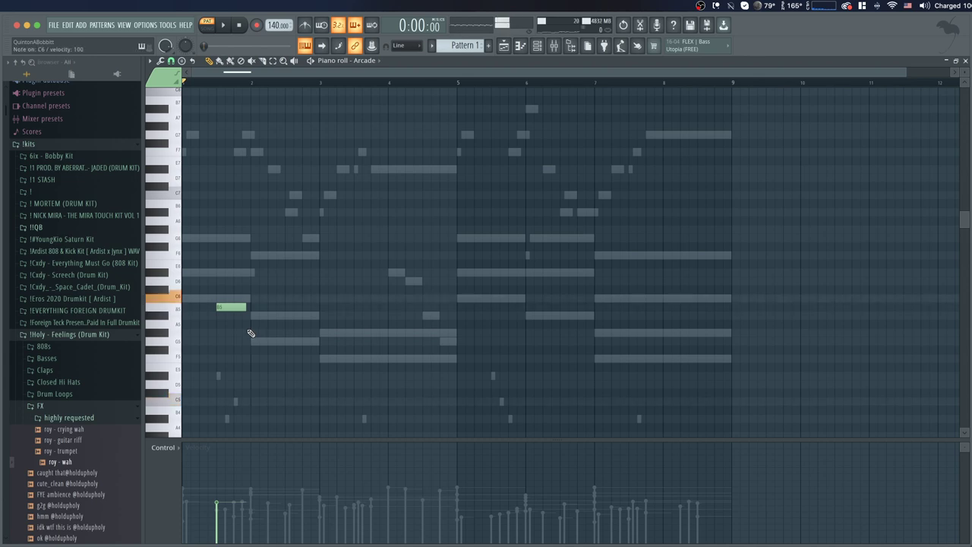
pyautogui.press('space')
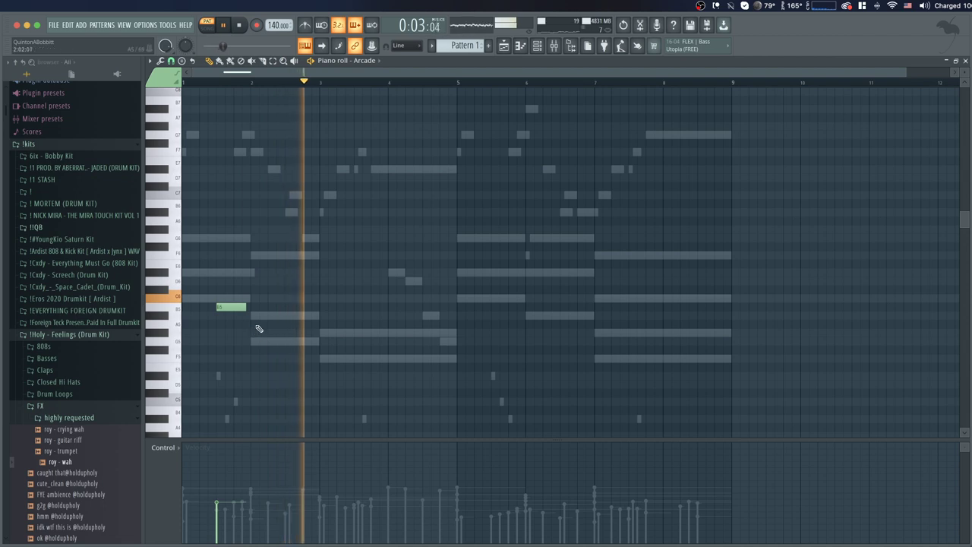
# Add Arcade notes on G5 in the second half of bar 2 and on C6 in the second half of bar 4
pyautogui.press('space')
pyautogui.press('space')
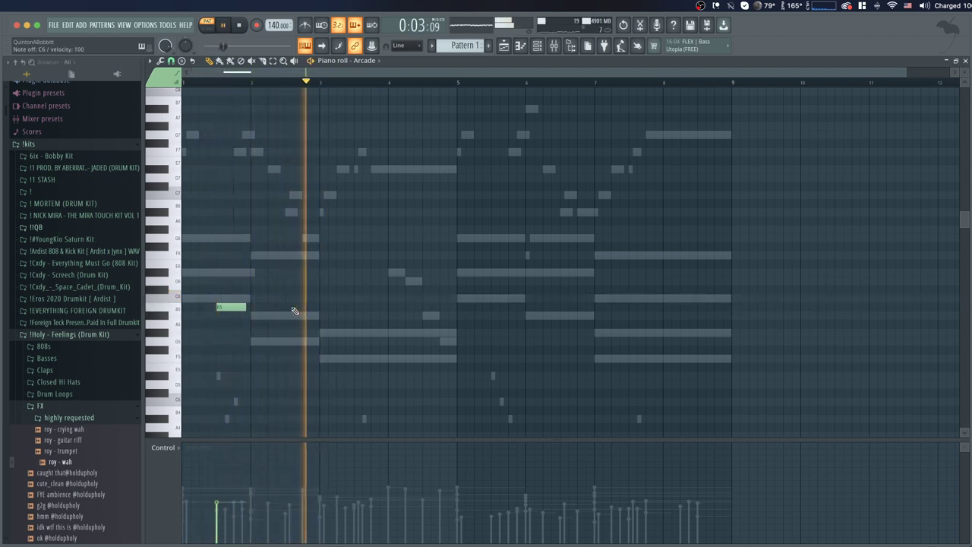
pyautogui.press('space')
pyautogui.press('e')
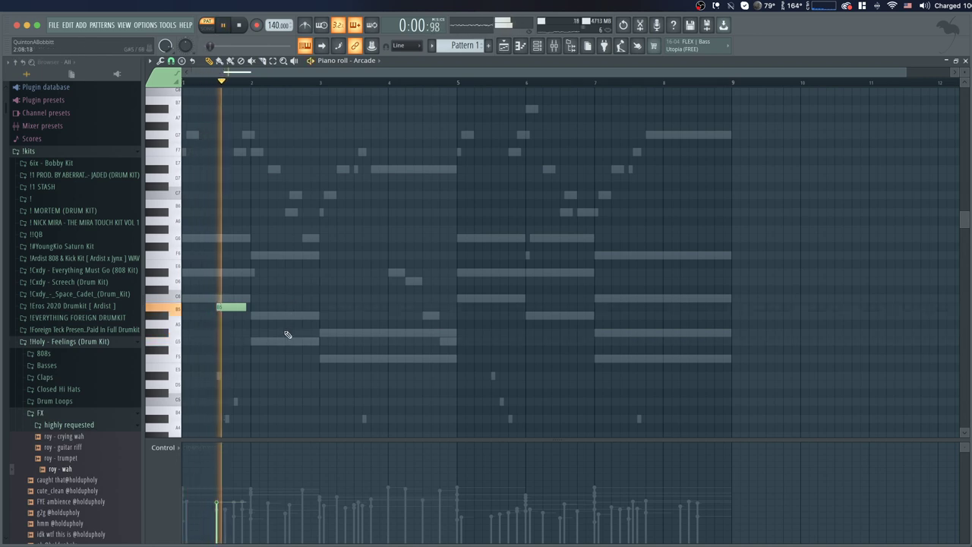
pyautogui.click(289, 341)
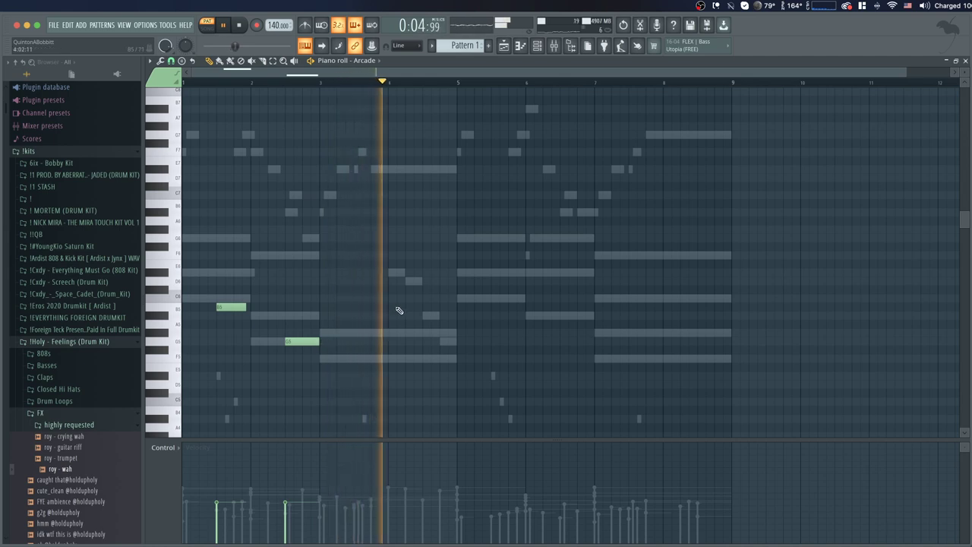
pyautogui.click(427, 299)
pyautogui.moveTo(456, 298); pyautogui.dragTo(448, 299)
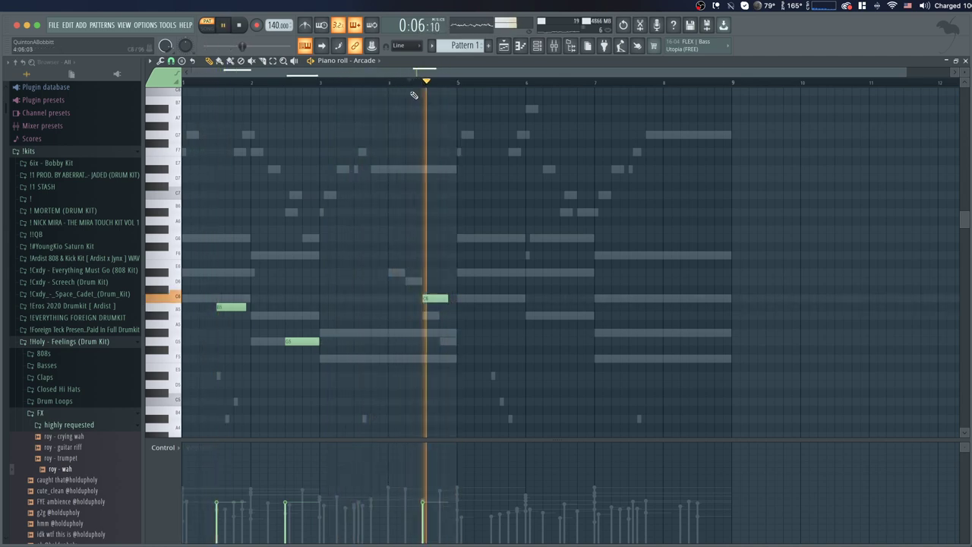
pyautogui.press('space')
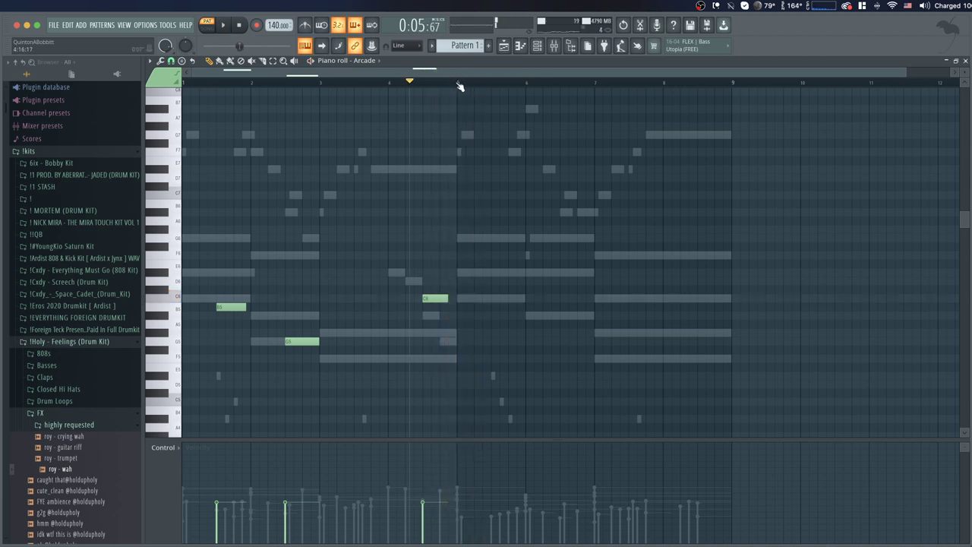
# Duplicate the three Arcade notes into bars 5 to 8 and replay the pattern from the beginning
pyautogui.hotkey('ctrl', 'a')
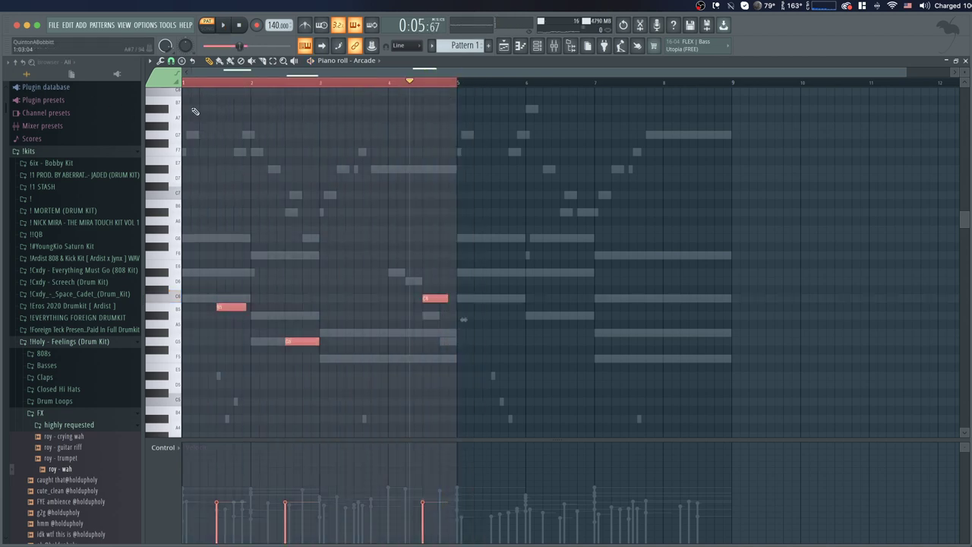
pyautogui.hotkey('ctrl', 'b')
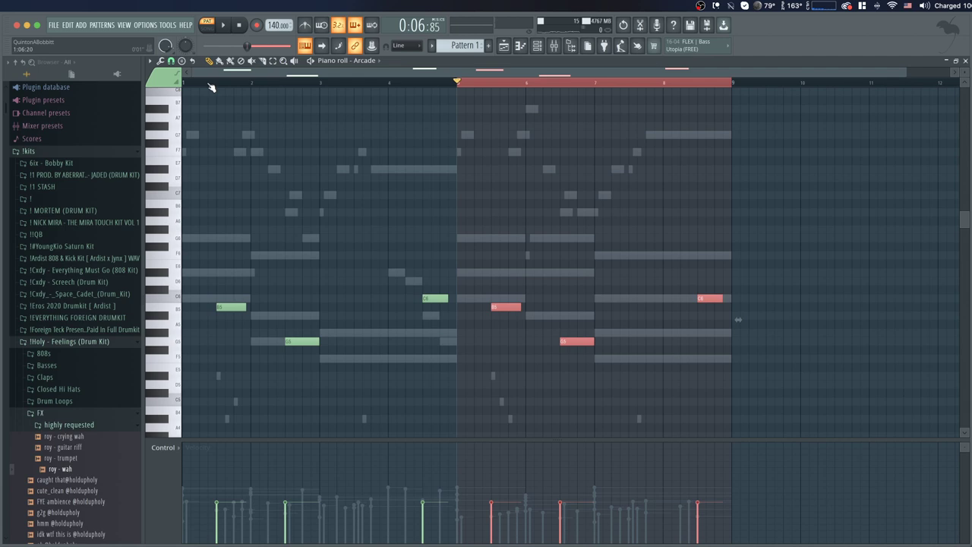
pyautogui.moveTo(209, 83); pyautogui.dragTo(168, 84)
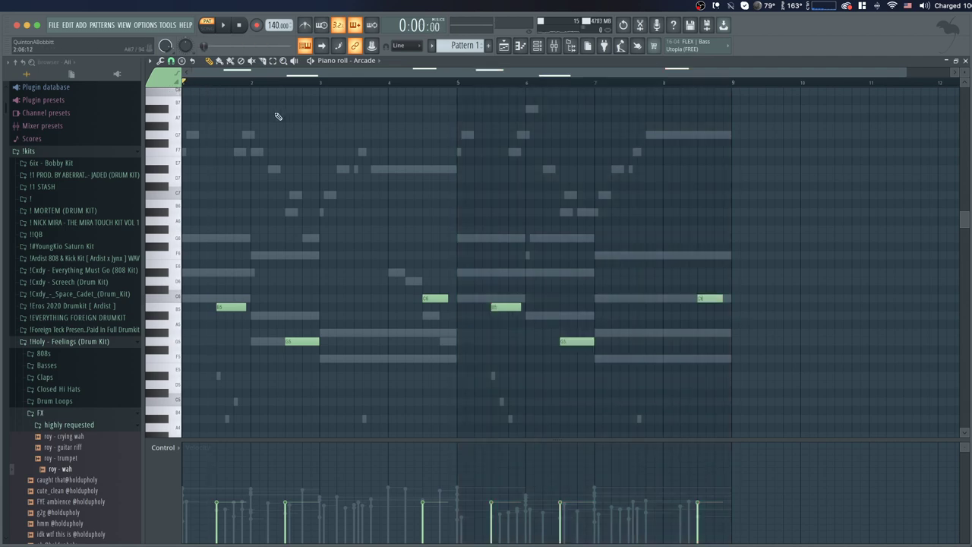
pyautogui.press('space')
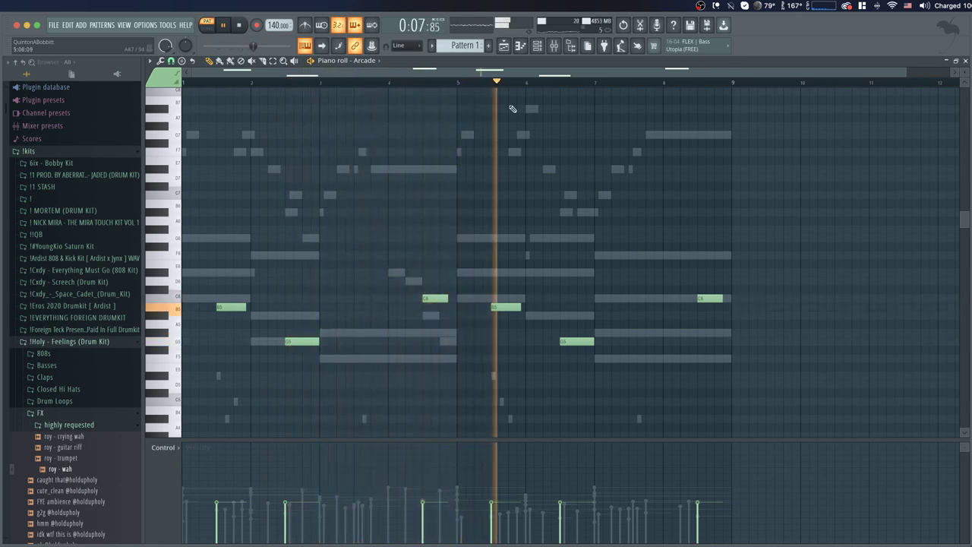
# Load ValhallaDelay into the second effect slot of Insert 3
pyautogui.press('F6')
pyautogui.press('space')
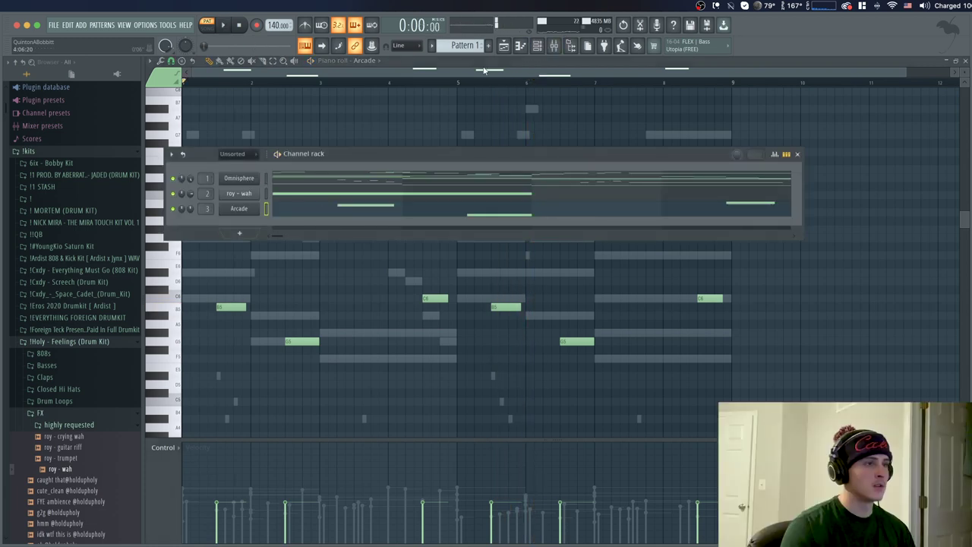
pyautogui.click(556, 46)
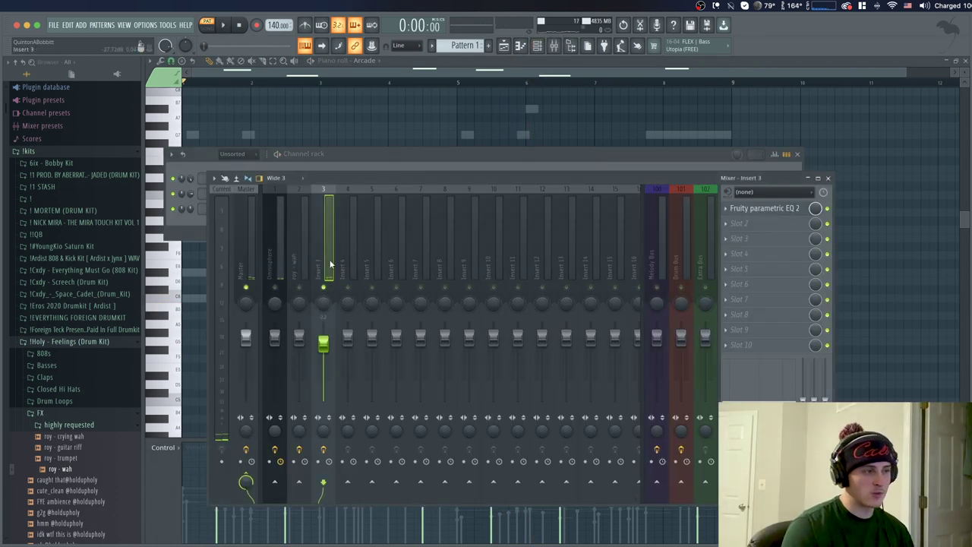
pyautogui.click(750, 232)
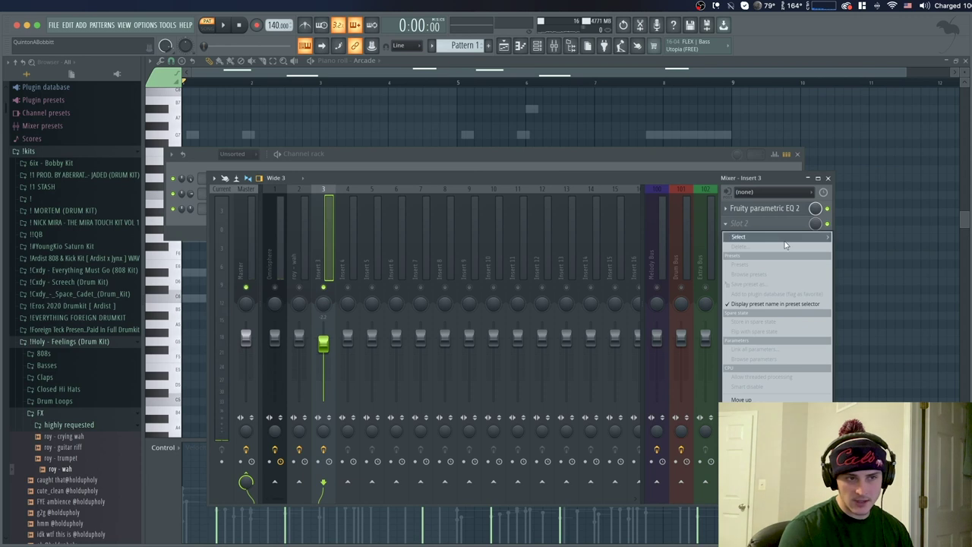
pyautogui.moveTo(799, 240)
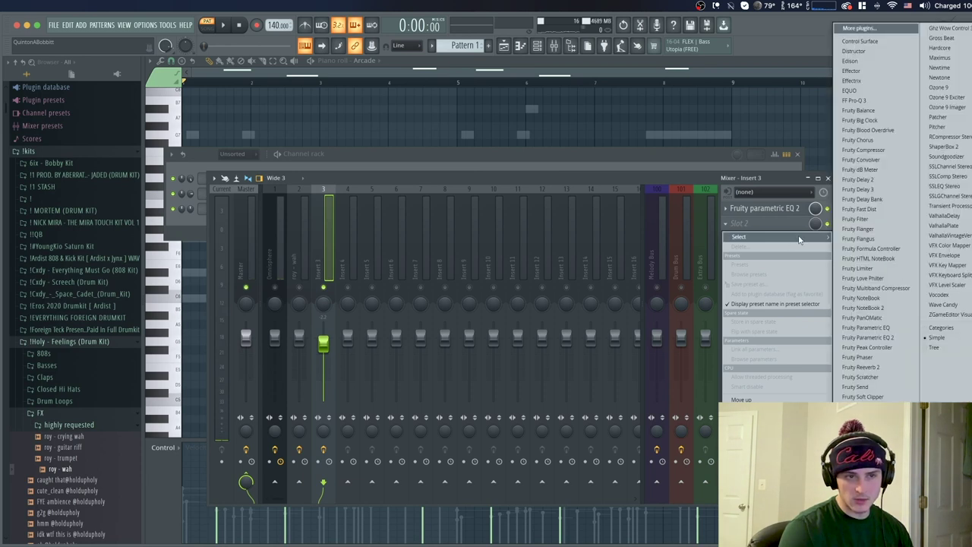
pyautogui.click(946, 215)
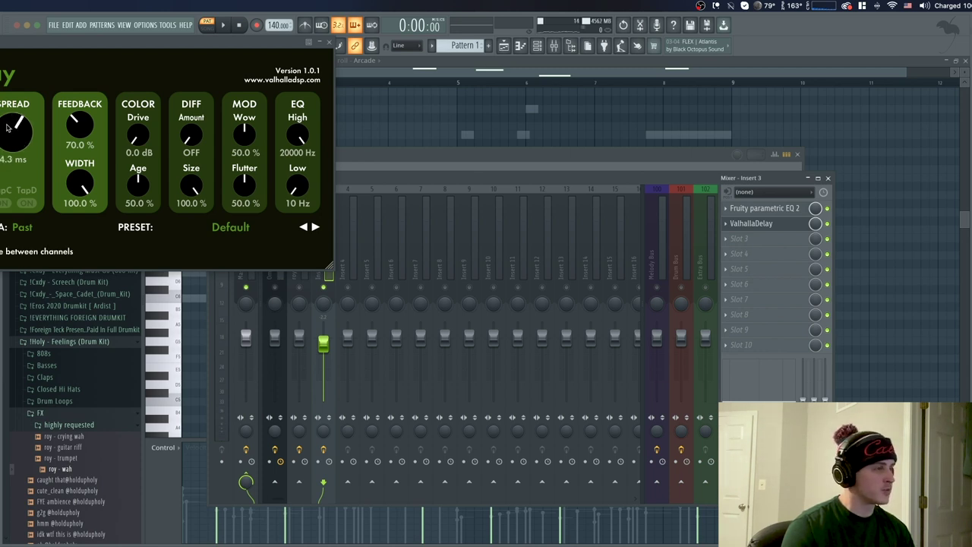
pyautogui.click(328, 44)
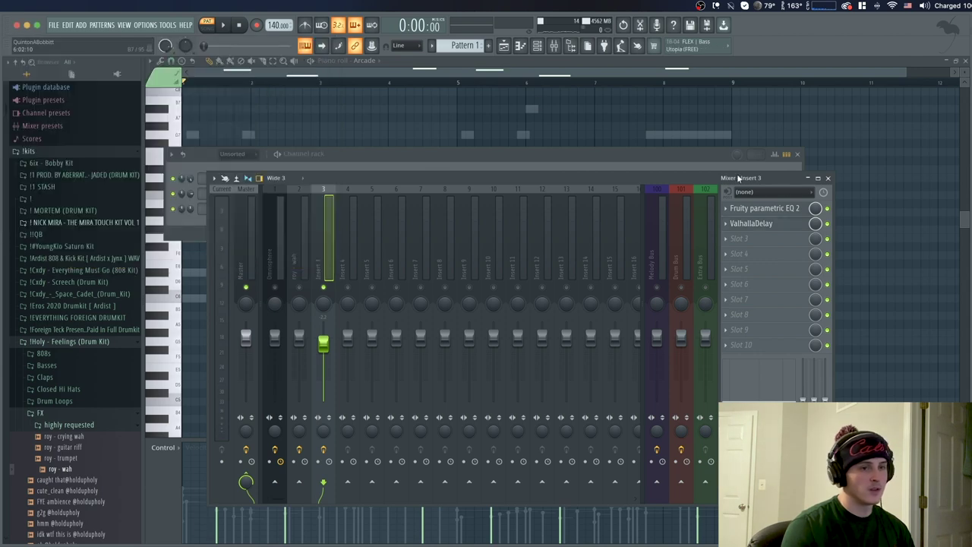
pyautogui.click(743, 223)
pyautogui.moveTo(81, 35); pyautogui.dragTo(451, 135)
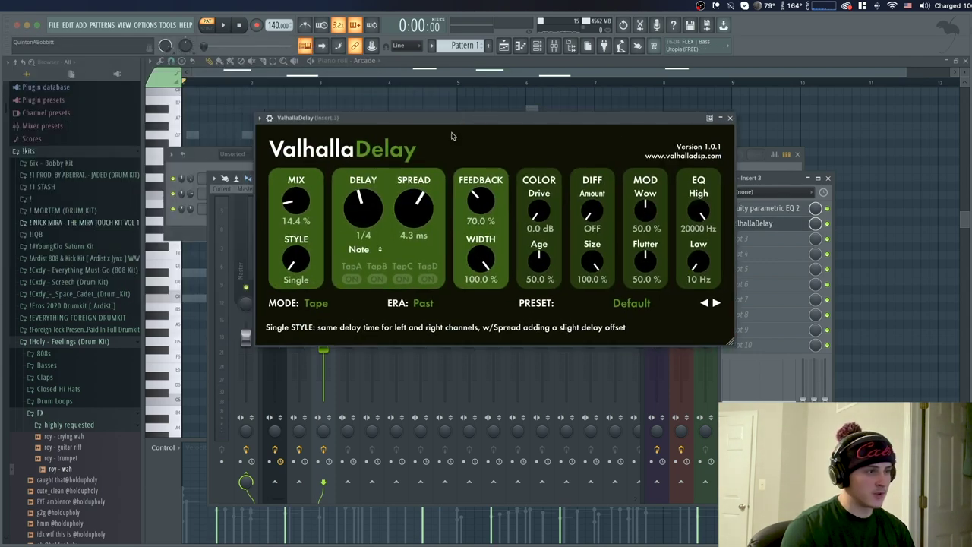
pyautogui.click(729, 119)
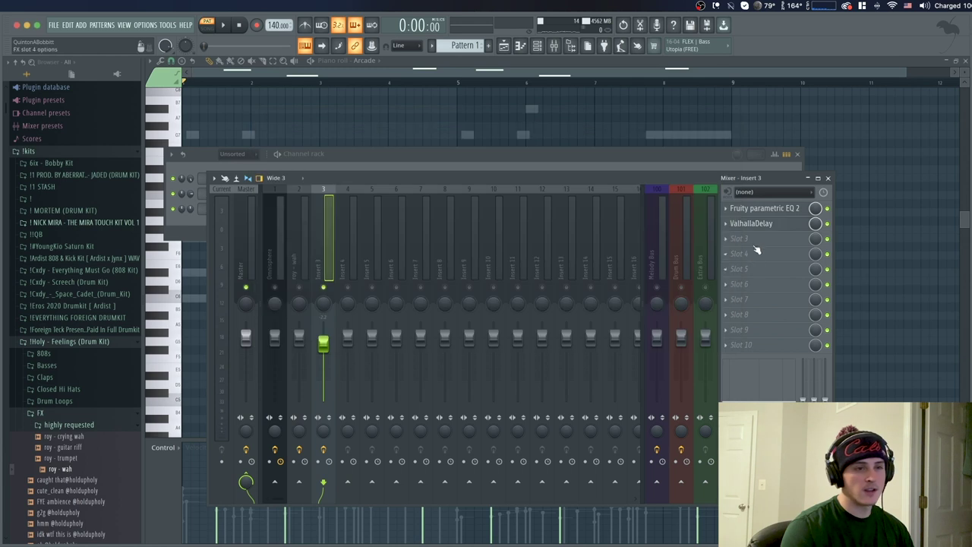
# Load Fruity Reeverb 2 into the third effect slot of Insert 3 and set its stereo separation to 13%
pyautogui.click(747, 239)
pyautogui.click(873, 367)
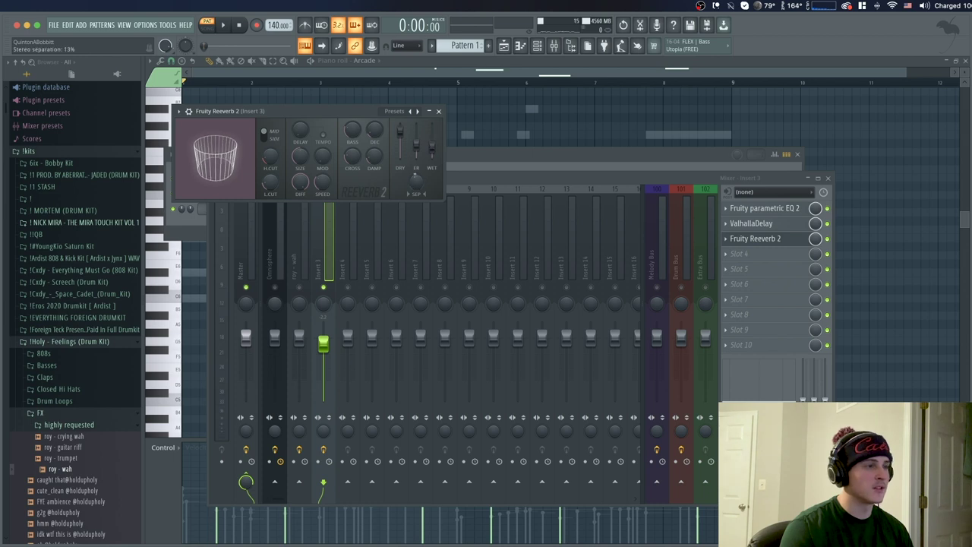
pyautogui.click(438, 111)
pyautogui.press('space')
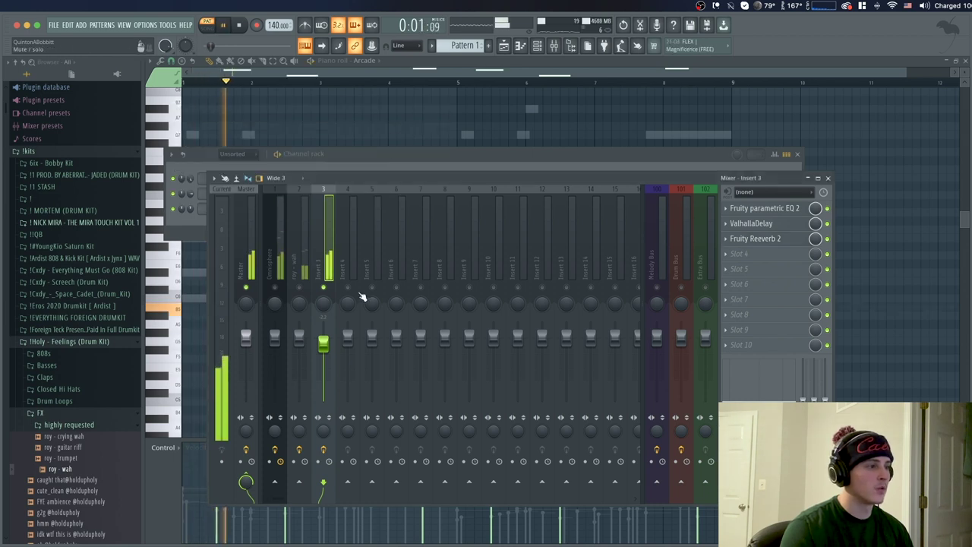
# Set the delay time of ValhallaDelay on Insert 3 to a 1/2 note and its mix to 17.2%
pyautogui.press('space')
pyautogui.click(750, 222)
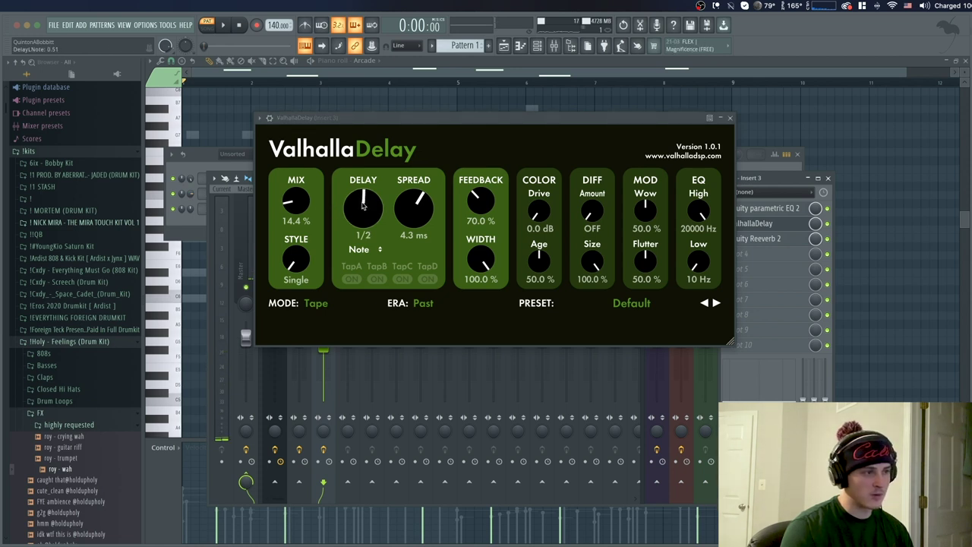
pyautogui.press('space')
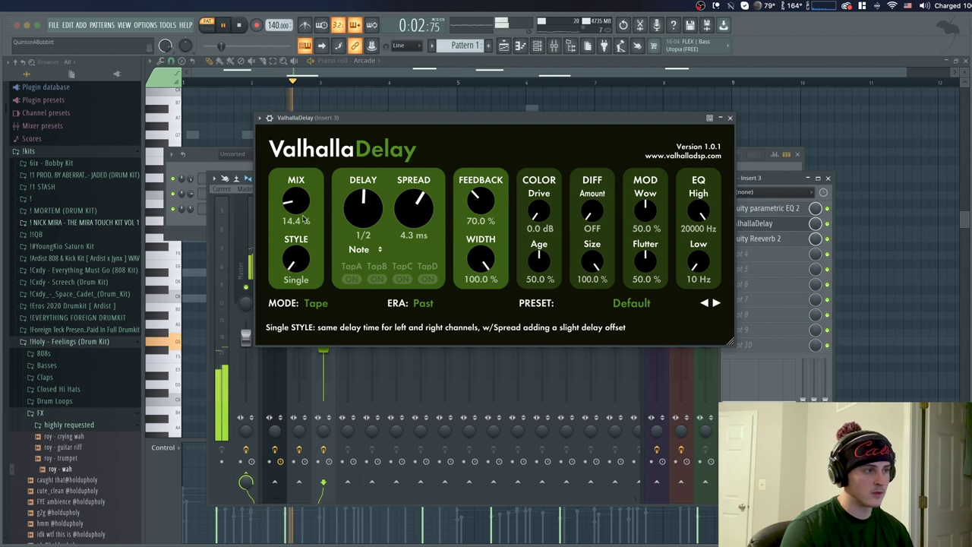
pyautogui.moveTo(296, 205); pyautogui.dragTo(295, 198)
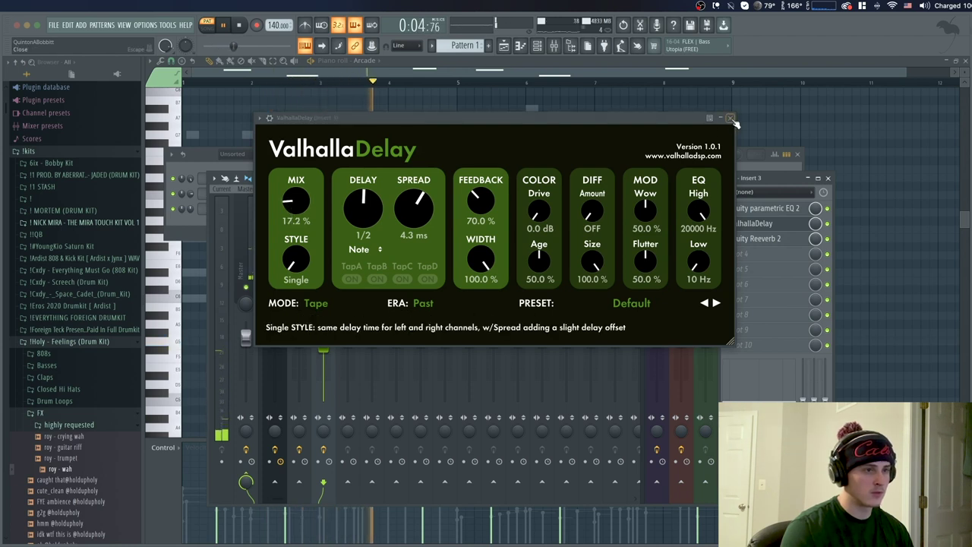
pyautogui.press('space')
# Set the EQ in ValhallaDelay to a 300 Hz low cut and a 15720 Hz high cut
pyautogui.moveTo(695, 265); pyautogui.dragTo(696, 249)
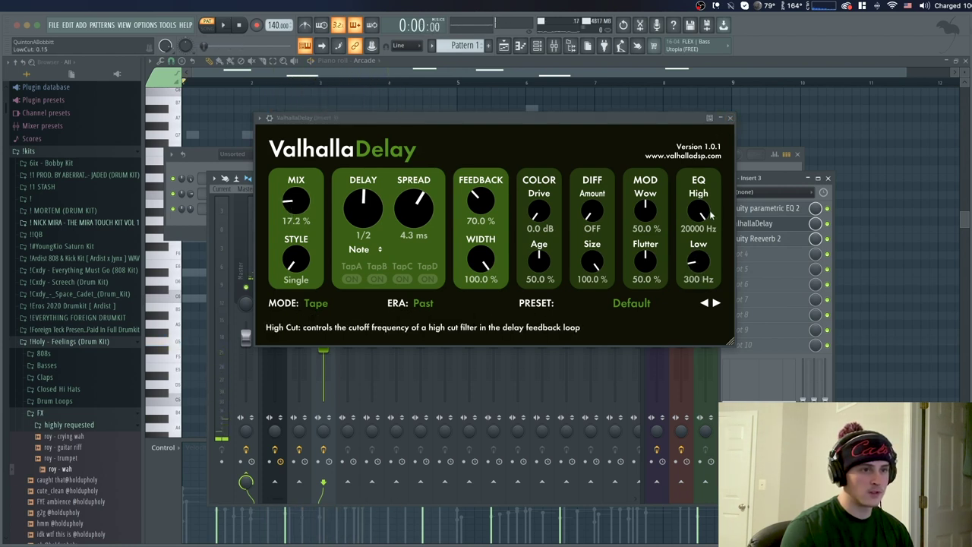
pyautogui.moveTo(698, 216); pyautogui.dragTo(695, 237)
pyautogui.click(729, 119)
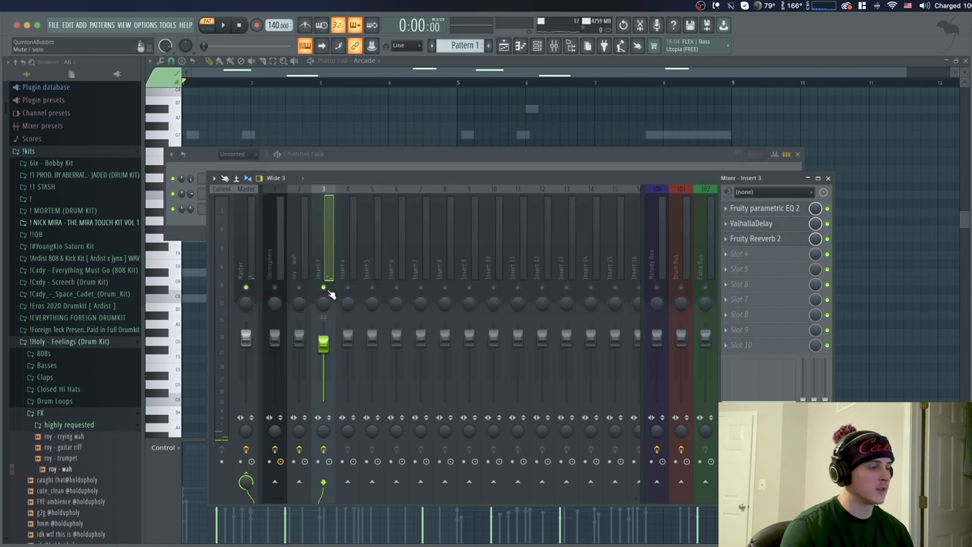
# Unsolo Insert 3 during playback and raise the ValhallaDelay mix to 26.4%
pyautogui.press('space')
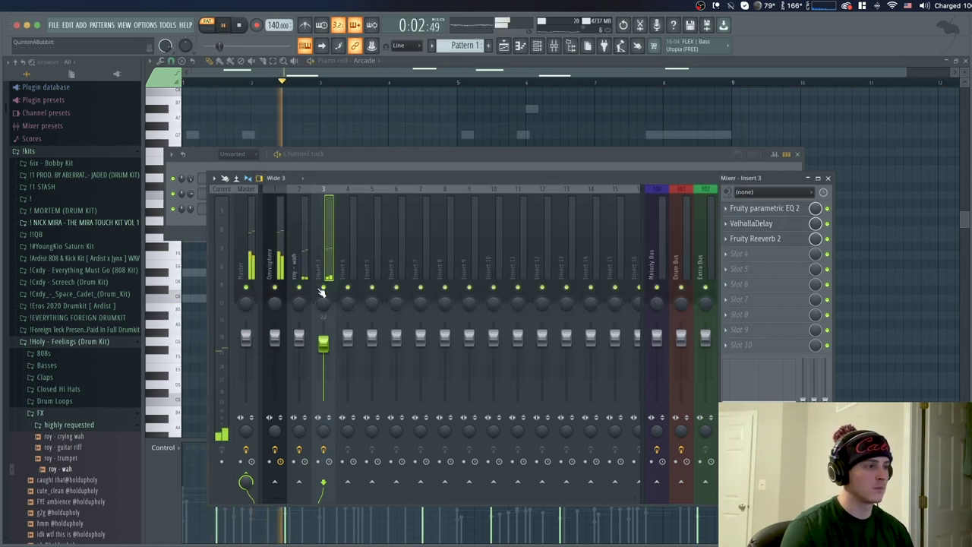
pyautogui.click(778, 226)
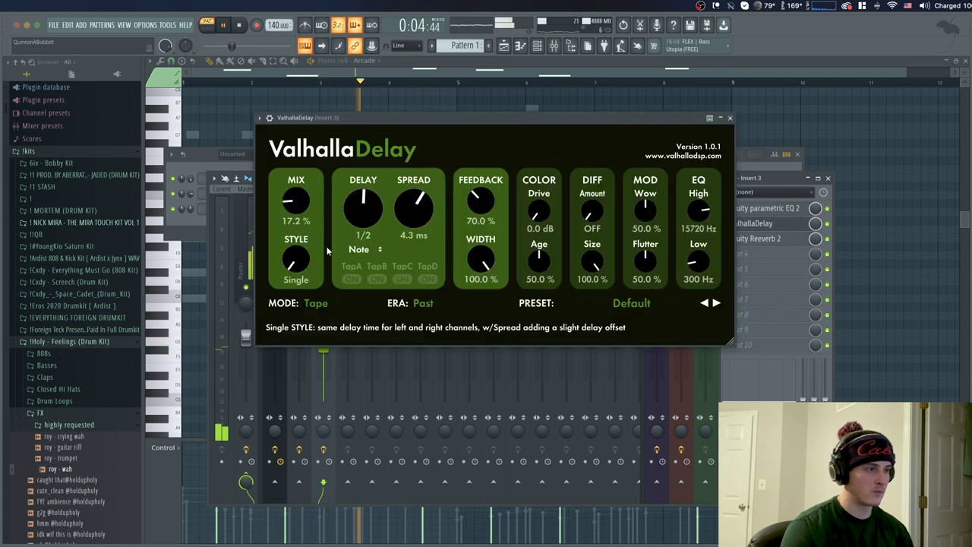
pyautogui.moveTo(296, 208); pyautogui.dragTo(296, 202)
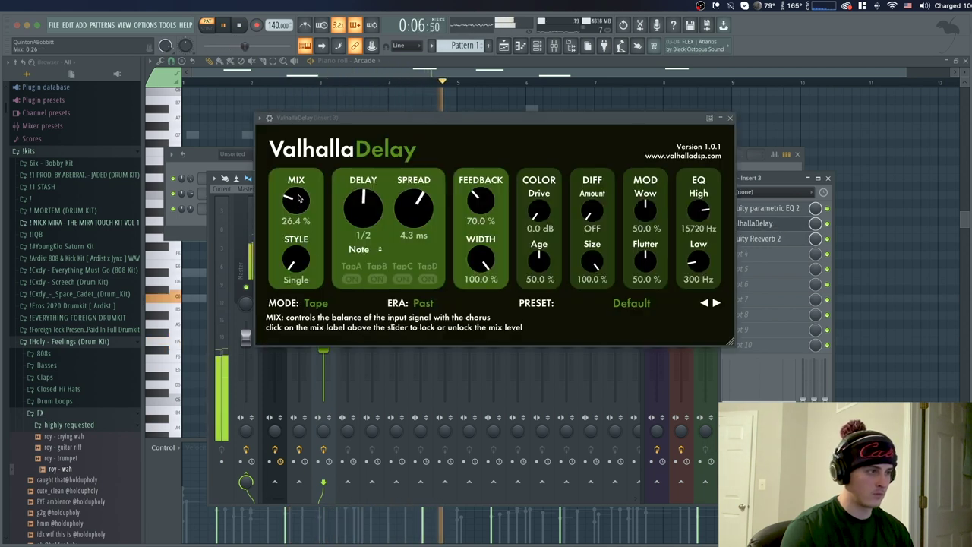
pyautogui.click(729, 119)
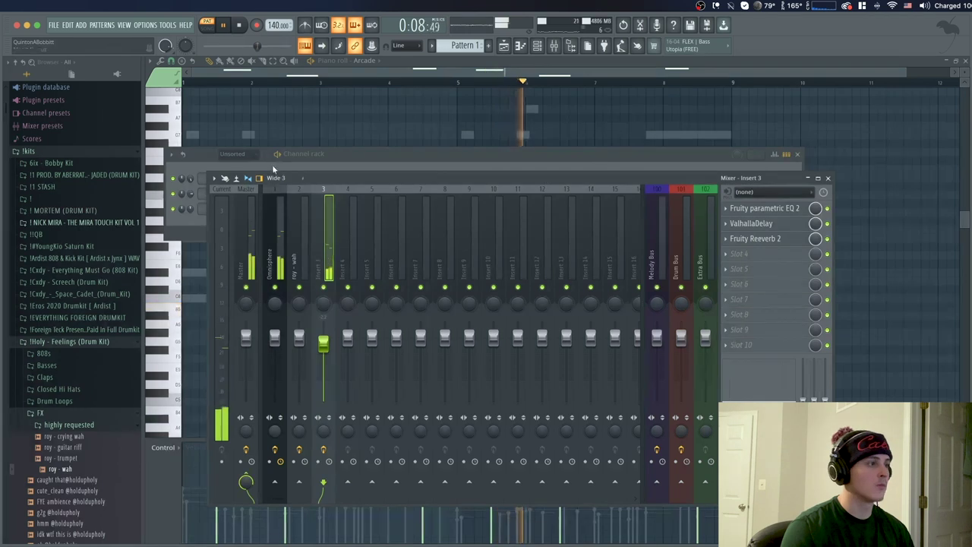
# Add a short A5 note to the Arcade part on the last beat of bar 8
pyautogui.click(382, 157)
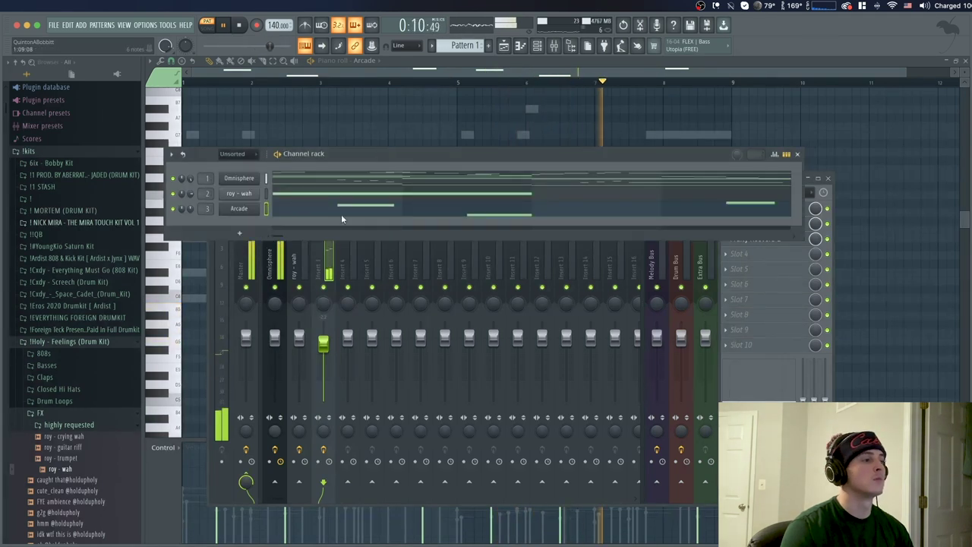
pyautogui.click(412, 214)
pyautogui.click(632, 213)
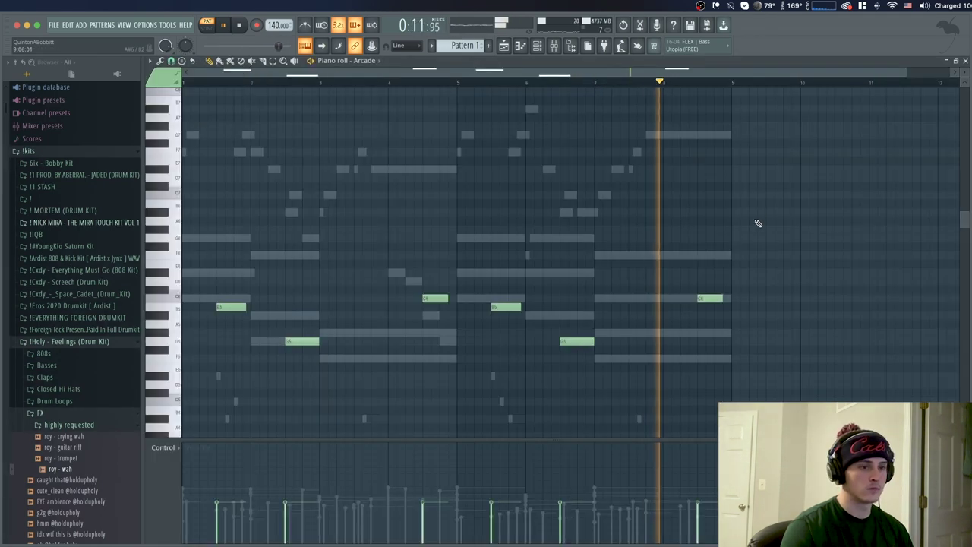
pyautogui.click(722, 333)
pyautogui.press('space')
pyautogui.rightClick(727, 334)
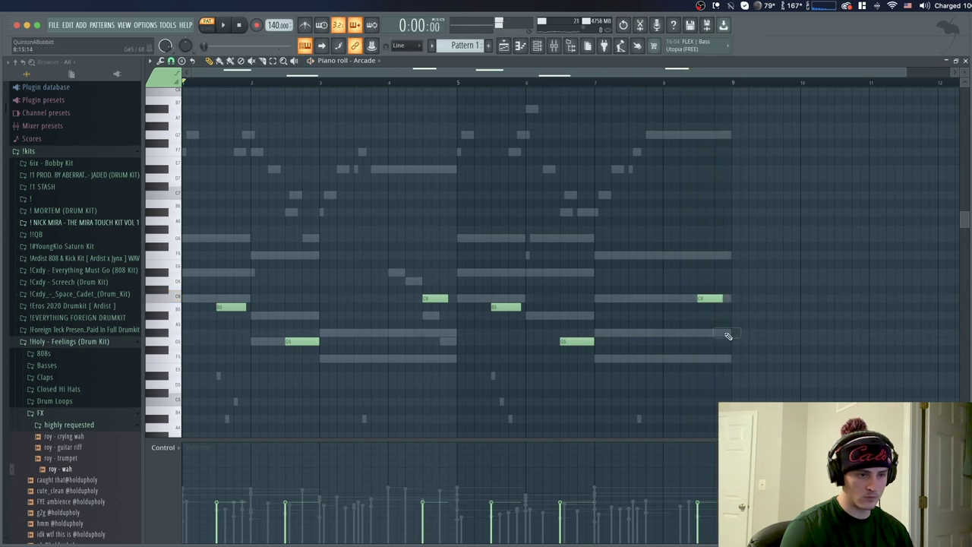
pyautogui.moveTo(712, 319); pyautogui.dragTo(728, 324)
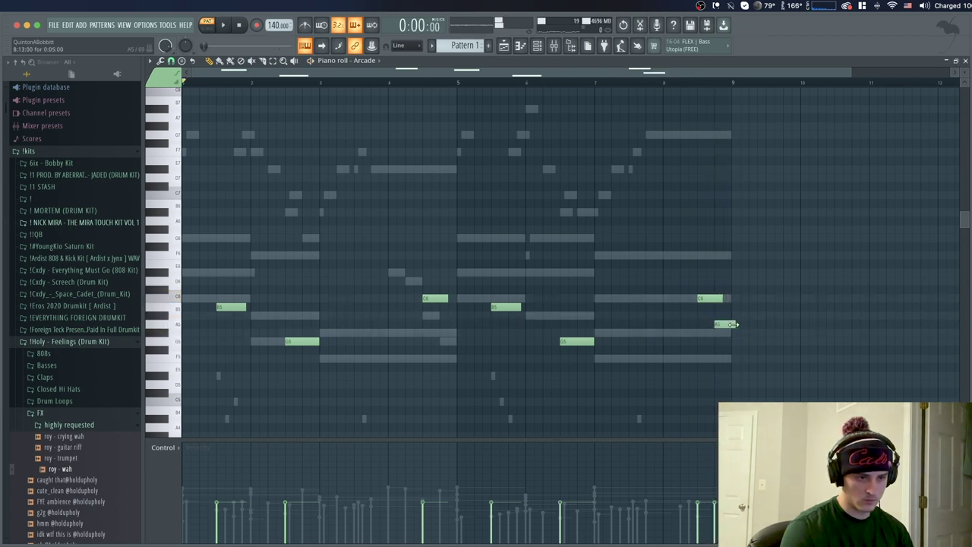
# Play back bar 8, move its short last Arcade note up to B5, and replay the pattern
pyautogui.click(667, 82)
pyautogui.press('space')
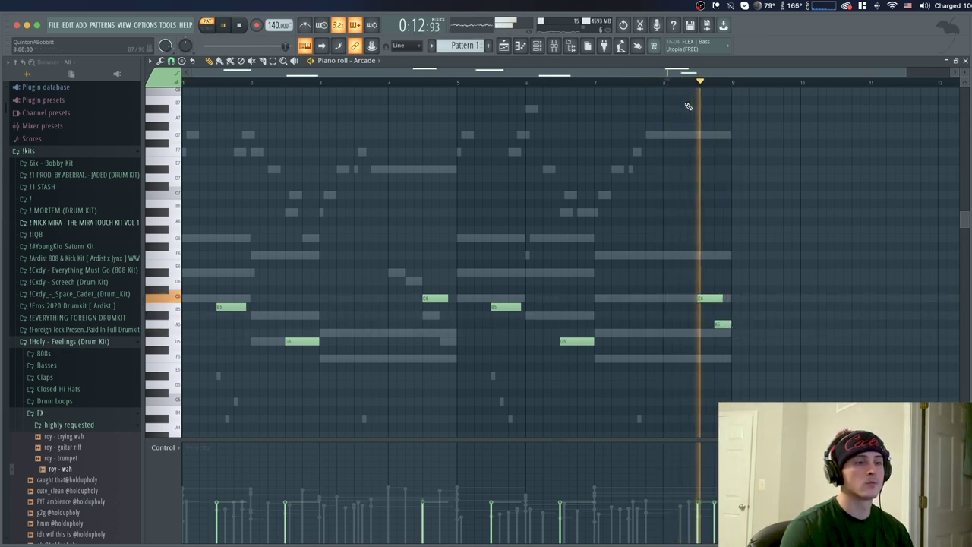
pyautogui.press('space')
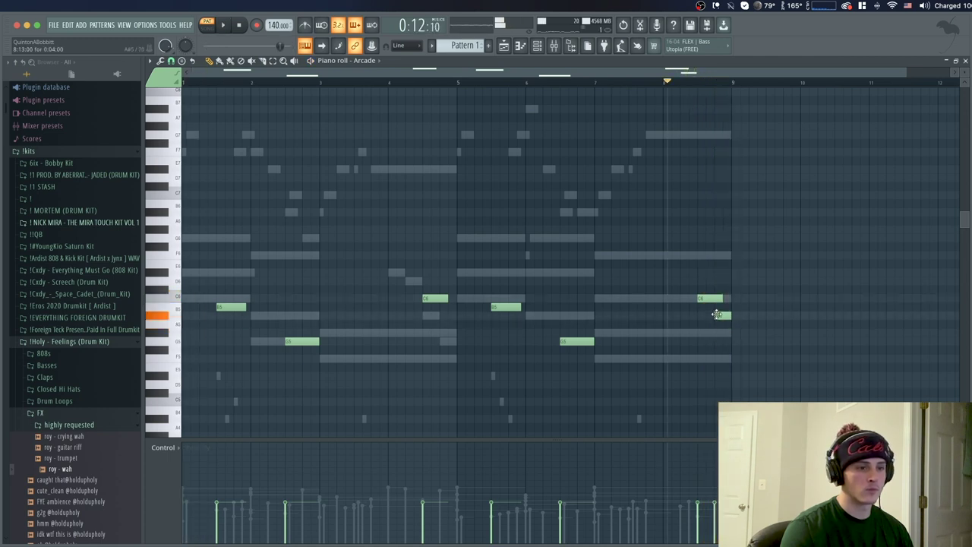
pyautogui.press('space')
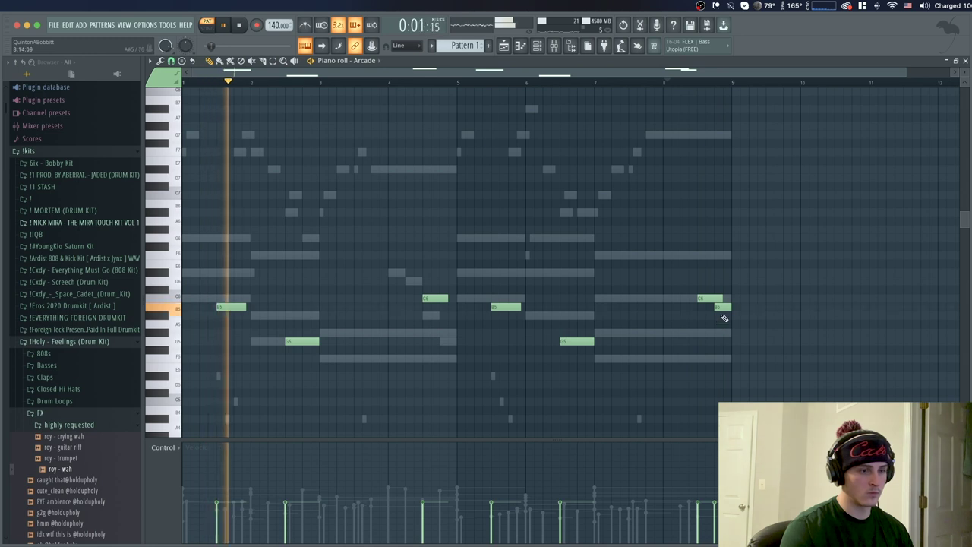
# Move the short last Arcade note in bar 8 down to E5 and replay the pattern
pyautogui.press('space')
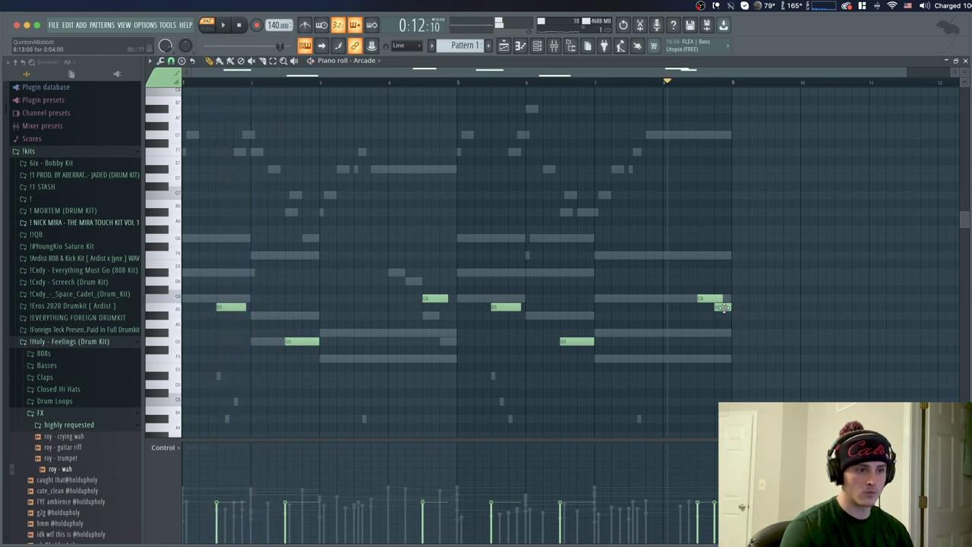
pyautogui.moveTo(718, 341); pyautogui.dragTo(718, 367)
pyautogui.press('space')
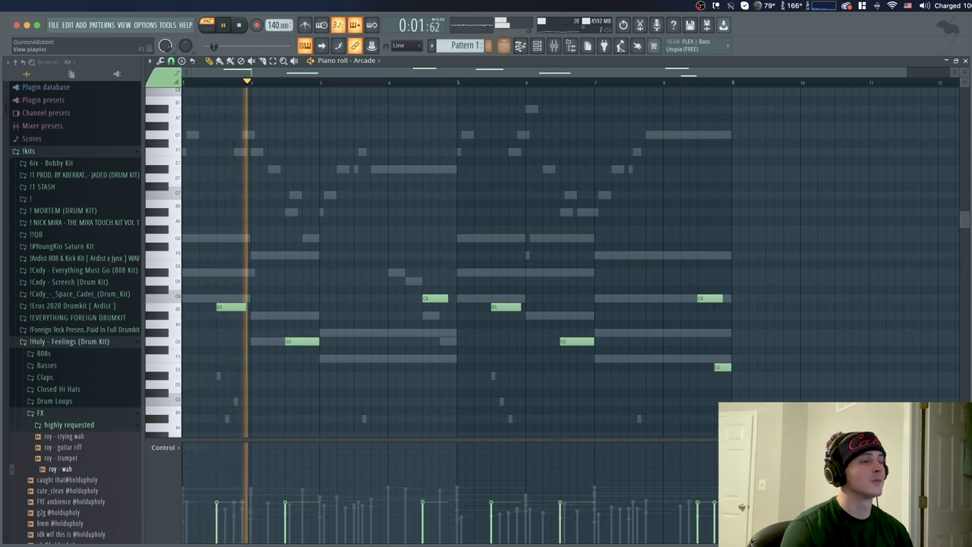
# Stop playback and add an Analog Lab 4 instrument channel to the pattern
pyautogui.click(544, 50)
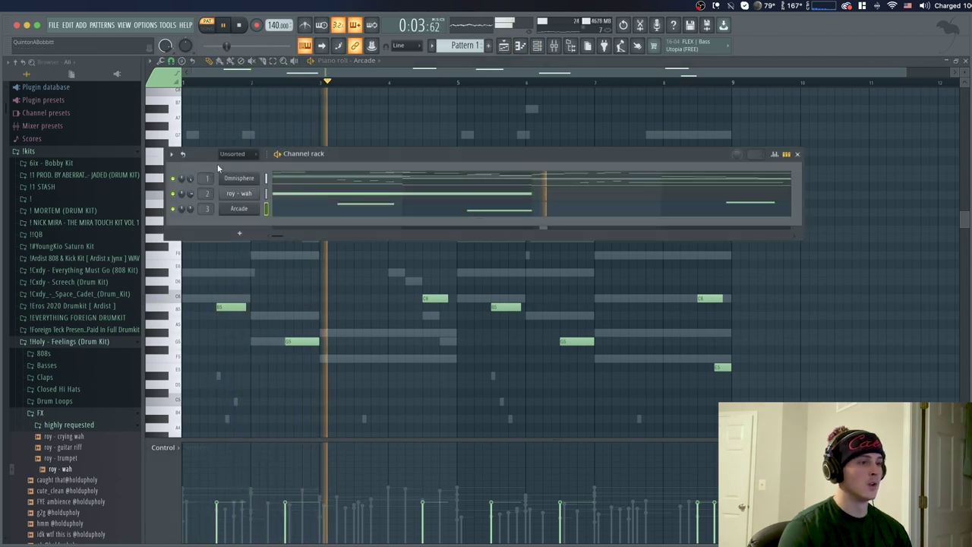
pyautogui.press('space')
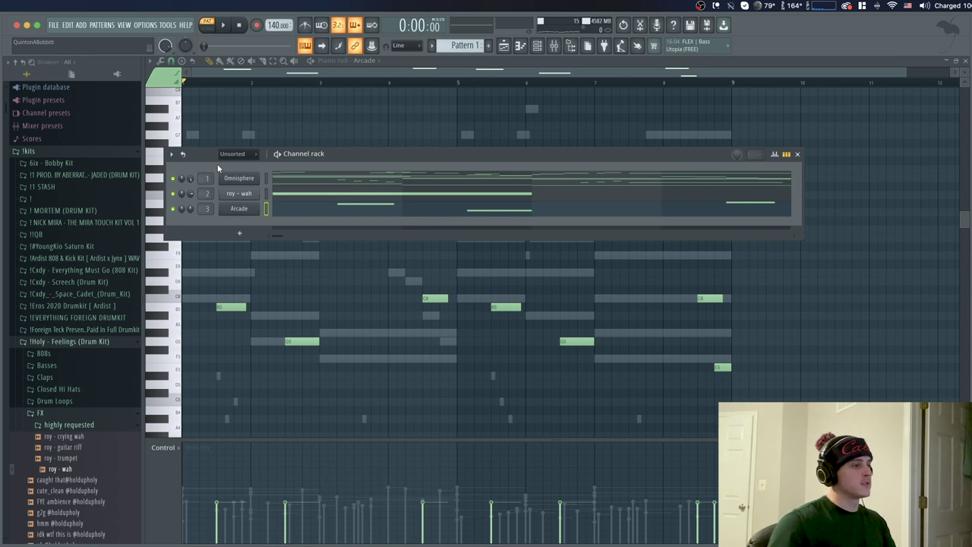
pyautogui.click(254, 235)
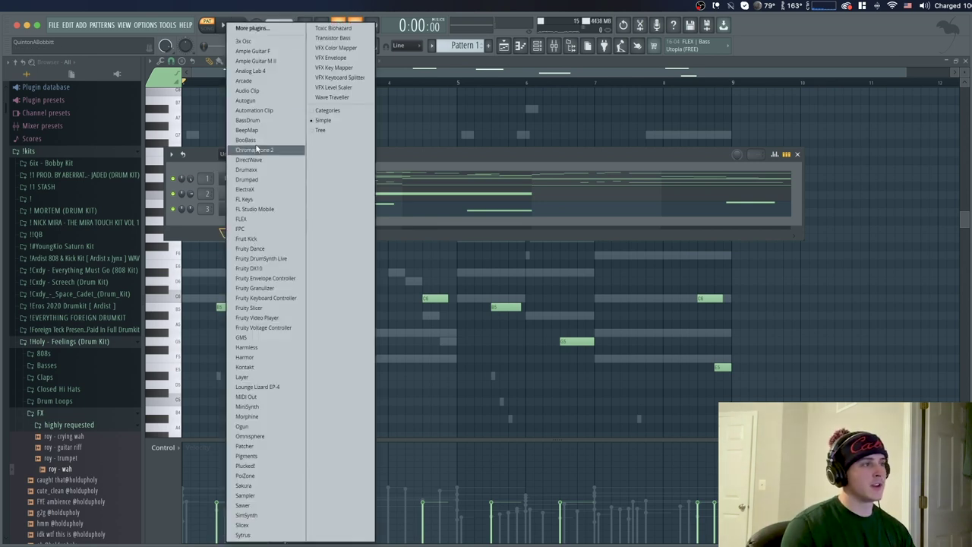
pyautogui.click(279, 81)
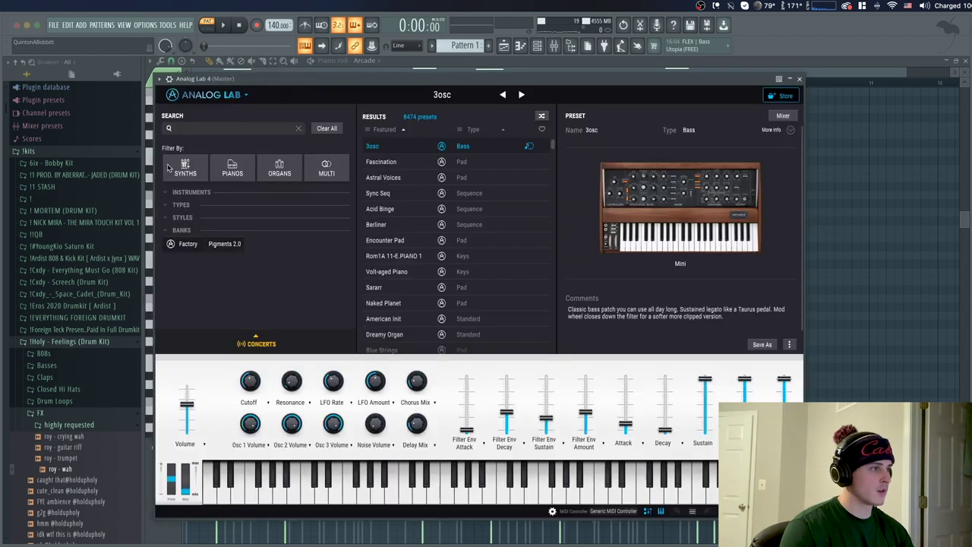
# Filter the Analog Lab presets to Prophet 5 instruments of type Bass and load the 80S Bass preset
pyautogui.click(167, 194)
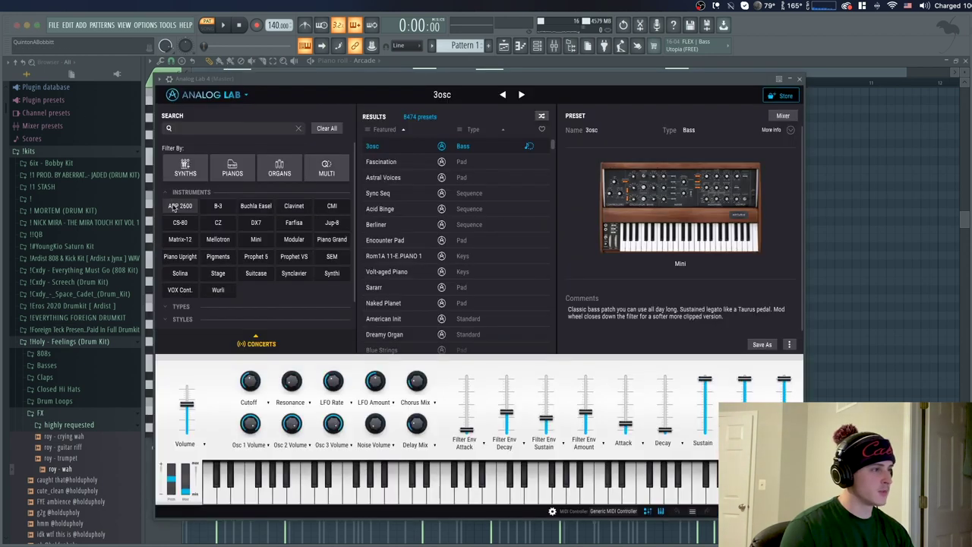
pyautogui.click(254, 258)
pyautogui.click(165, 195)
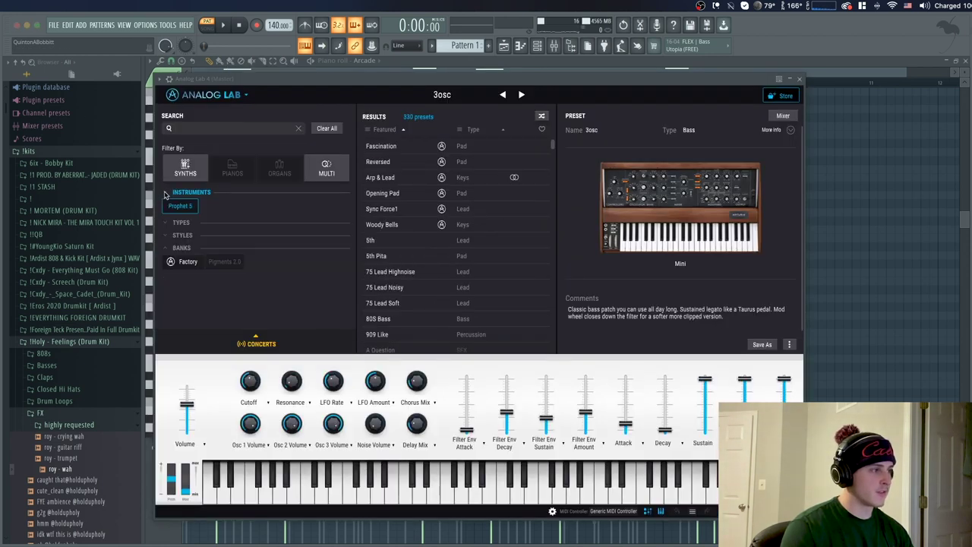
pyautogui.click(169, 222)
pyautogui.click(176, 236)
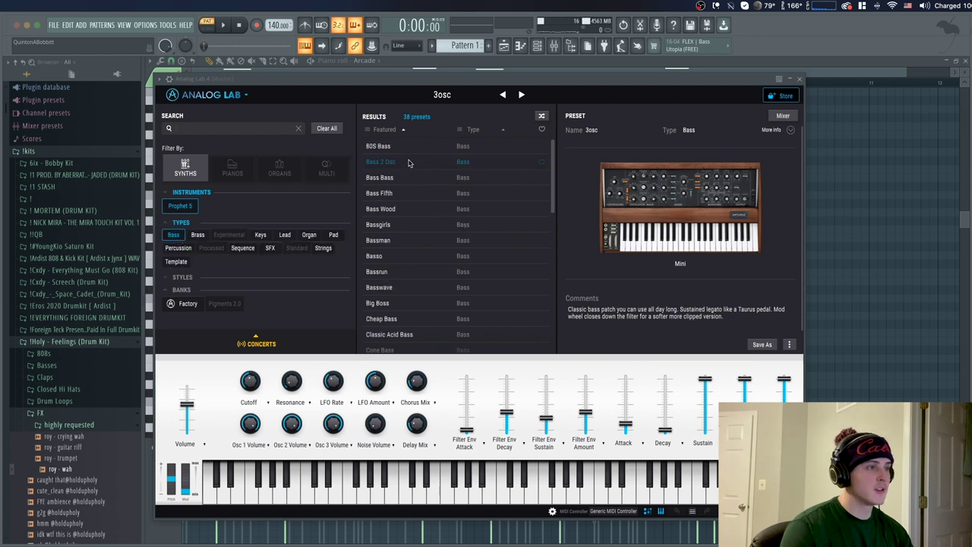
pyautogui.click(386, 151)
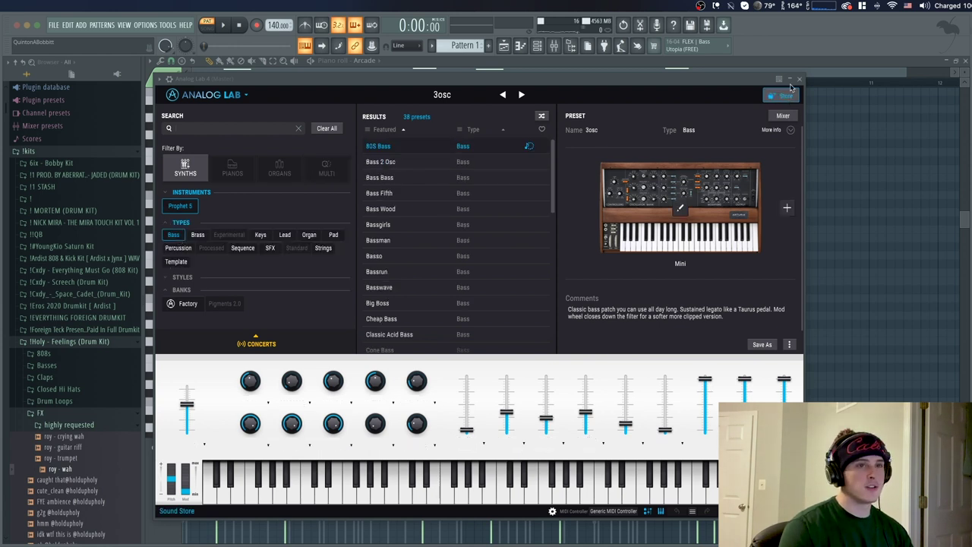
# Close the Analog Lab window and open the Analog Lab 4 channel in the piano roll
pyautogui.click(798, 79)
pyautogui.rightClick(278, 224)
pyautogui.click(278, 224)
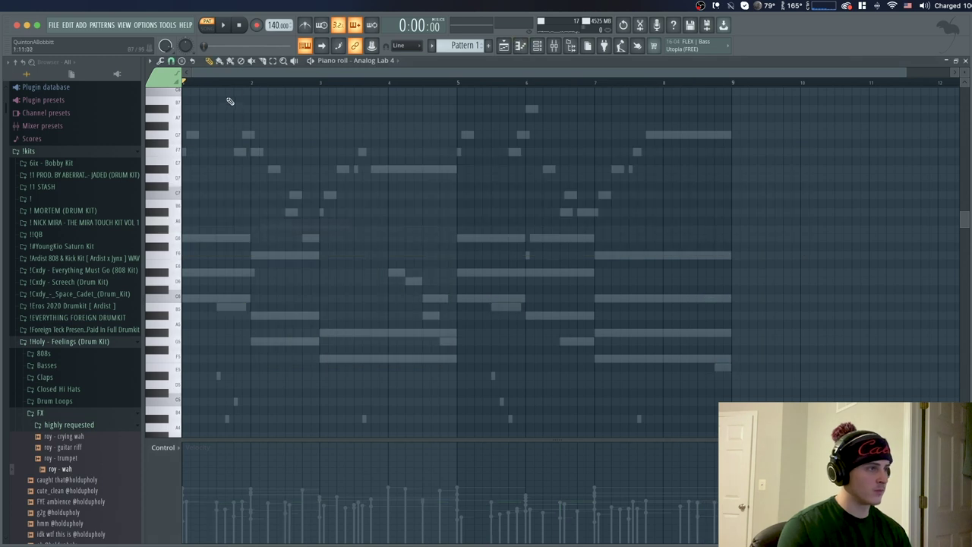
# Route the Analog Lab 4 channel to Insert 7 and load Fruity Parametric EQ 2 in its first effect slot
pyautogui.press('F6')
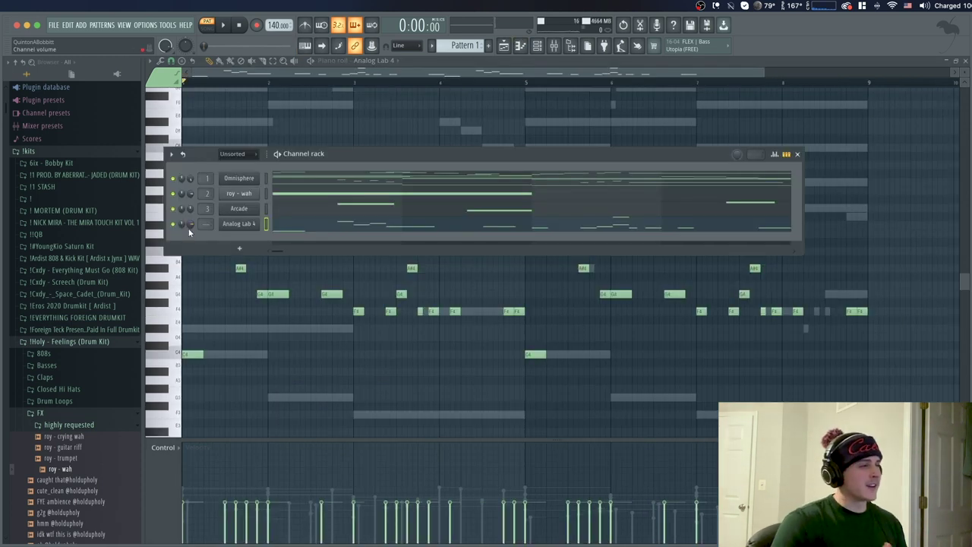
pyautogui.click(562, 49)
pyautogui.click(761, 217)
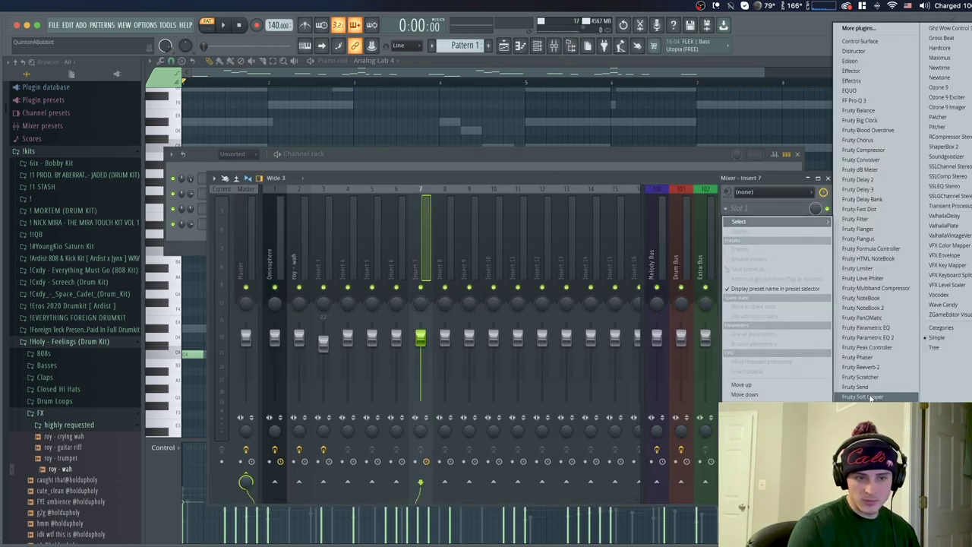
pyautogui.click(865, 337)
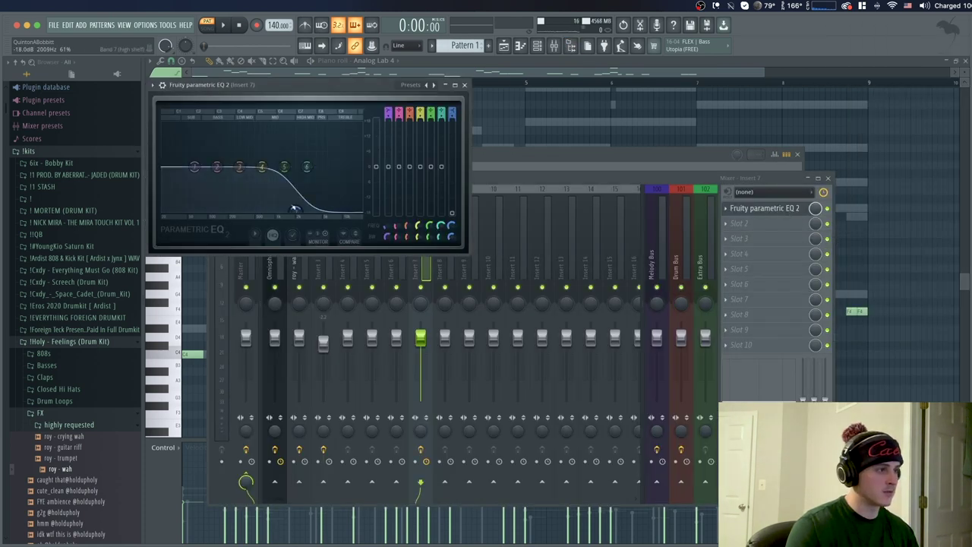
# Shape the Insert 7 EQ during playback by lowering bands 1, 4, 5 and 6
pyautogui.moveTo(307, 167); pyautogui.dragTo(307, 192)
pyautogui.moveTo(262, 166); pyautogui.dragTo(256, 185)
pyautogui.press('space')
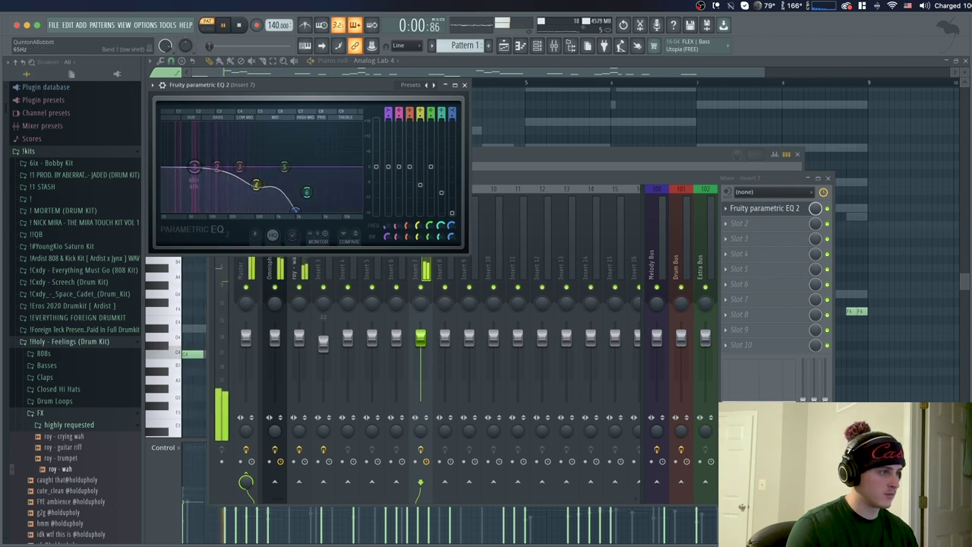
pyautogui.moveTo(194, 166); pyautogui.dragTo(190, 186)
pyautogui.moveTo(256, 185); pyautogui.dragTo(257, 187)
pyautogui.moveTo(284, 166)
pyautogui.mouseDown()
pyautogui.moveTo(253, 191)
pyautogui.moveTo(284, 178)
pyautogui.mouseUp()
pyautogui.moveTo(191, 186); pyautogui.dragTo(191, 183)
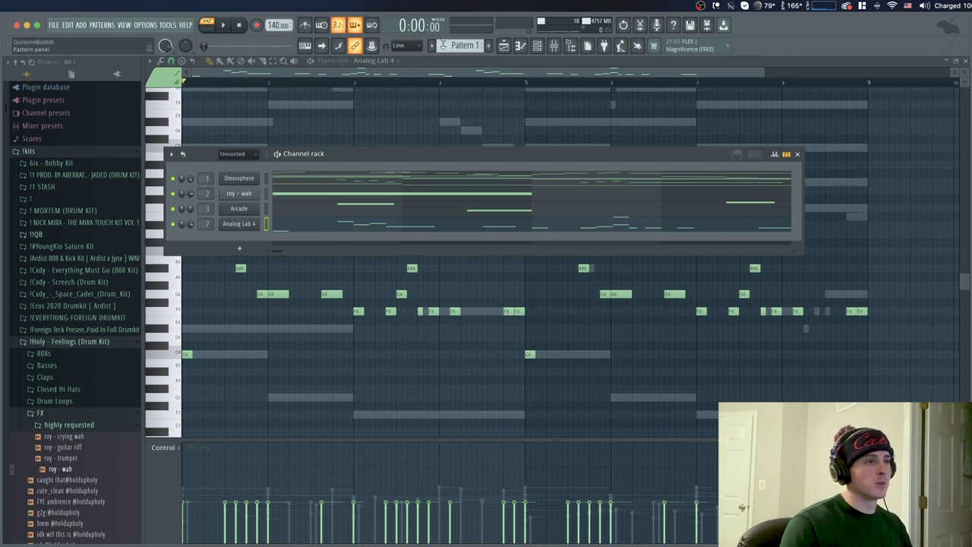
# Split Pattern 1 by channel in the playlist and place the four resulting patterns at bar 1 on tracks 1 to 4
pyautogui.click(504, 45)
pyautogui.click(165, 81)
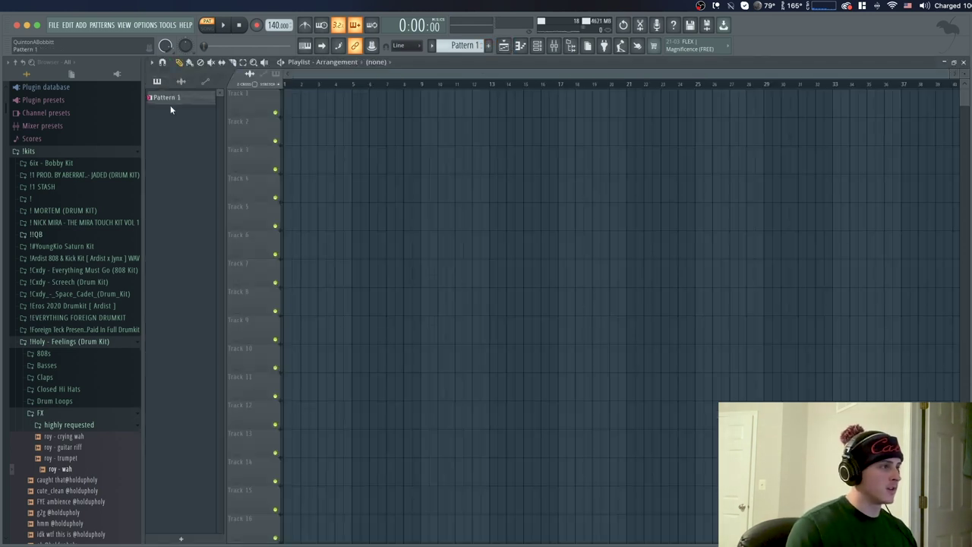
pyautogui.rightClick(173, 99)
pyautogui.click(234, 267)
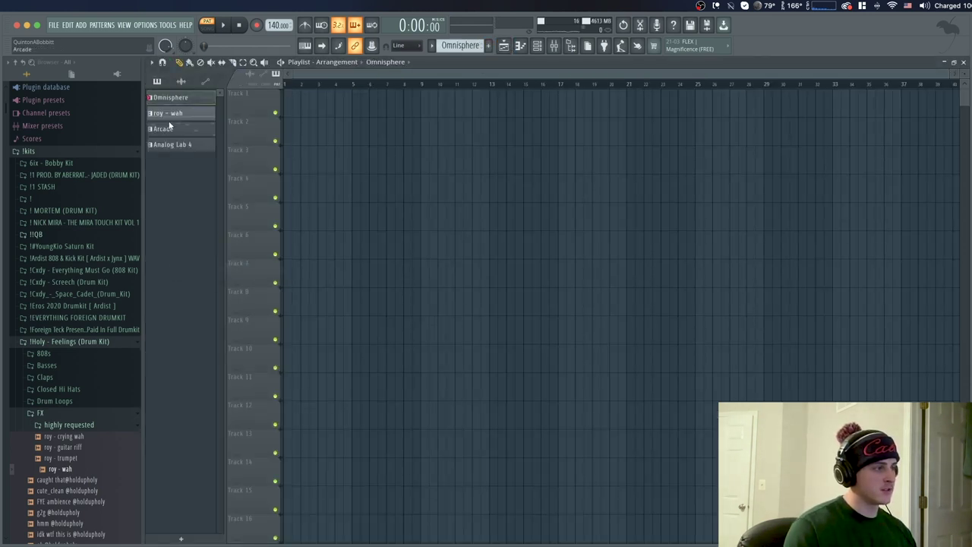
pyautogui.moveTo(170, 102); pyautogui.dragTo(409, 135)
pyautogui.rightClick(386, 130)
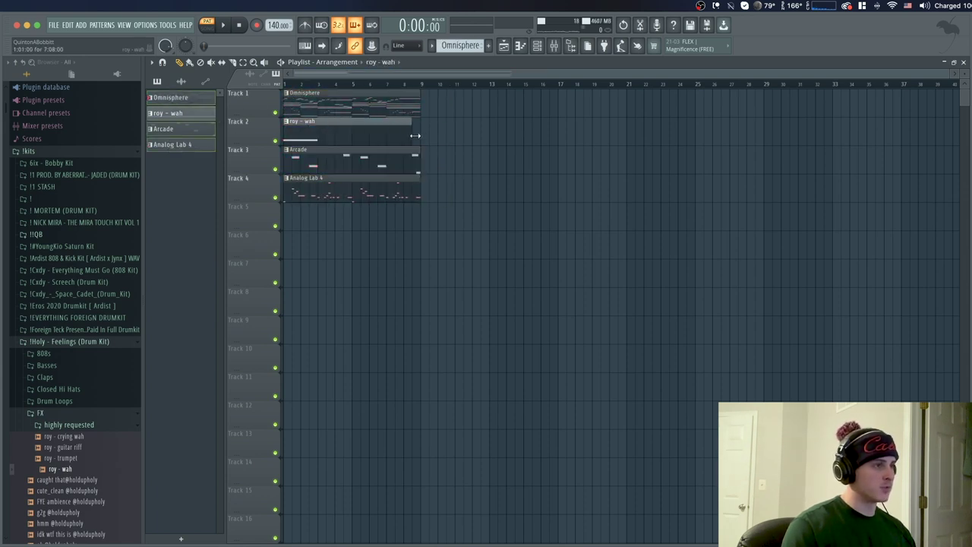
# Duplicate the four eight-bar clips five times in a row up to bar 49 and switch to song mode
pyautogui.moveTo(540, 258); pyautogui.dragTo(374, 93)
pyautogui.hotkey('ctrl', 'b')
pyautogui.hotkey('ctrl', 'b')
pyautogui.hotkey('ctrl', 'b')
pyautogui.hotkey('ctrl', 'b')
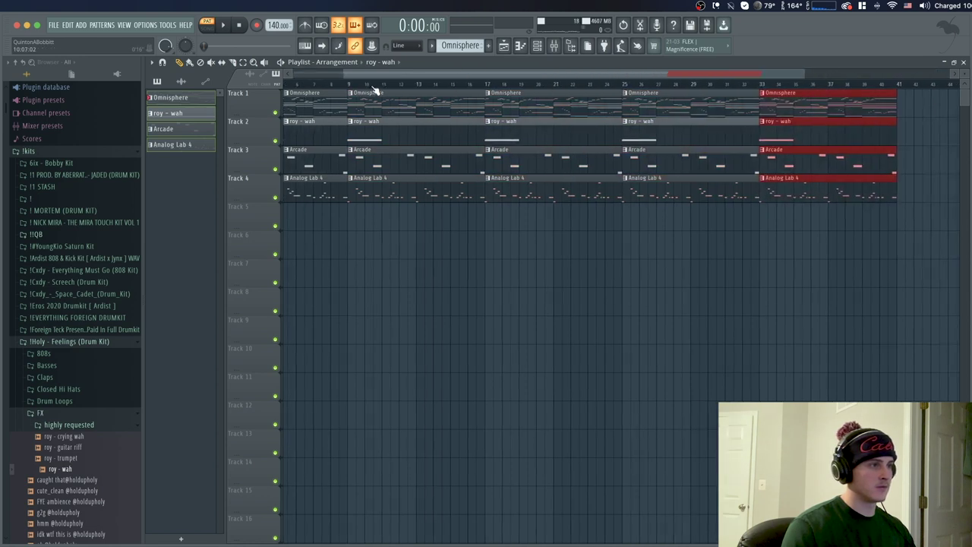
pyautogui.hotkey('ctrl', 'b')
pyautogui.scroll(-4, 373, 87)
pyautogui.press('l')
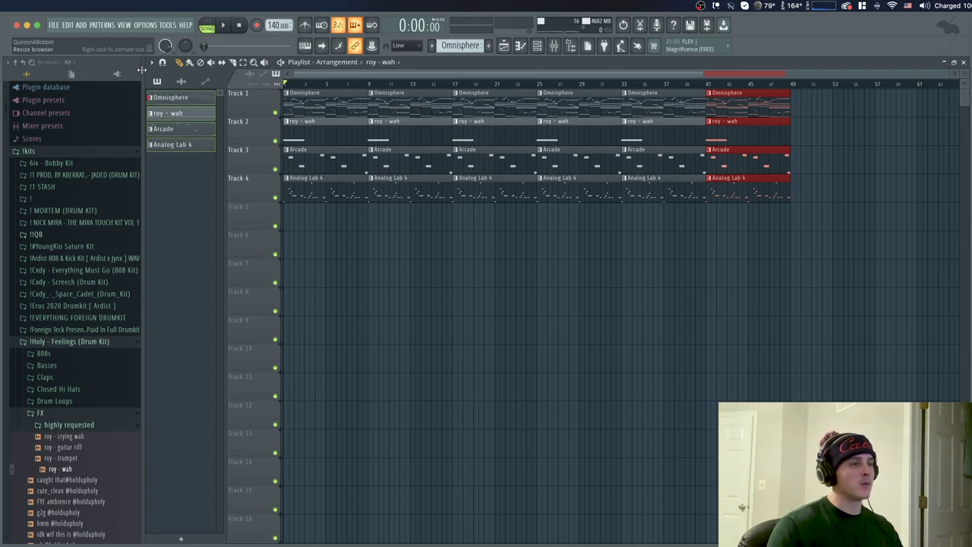
# Delete surplus clips from the end, keeping four Omnisphere, three roy - wah, two Arcade and one Analog Lab 4 clip
pyautogui.rightClick(506, 200)
pyautogui.rightClick(574, 196)
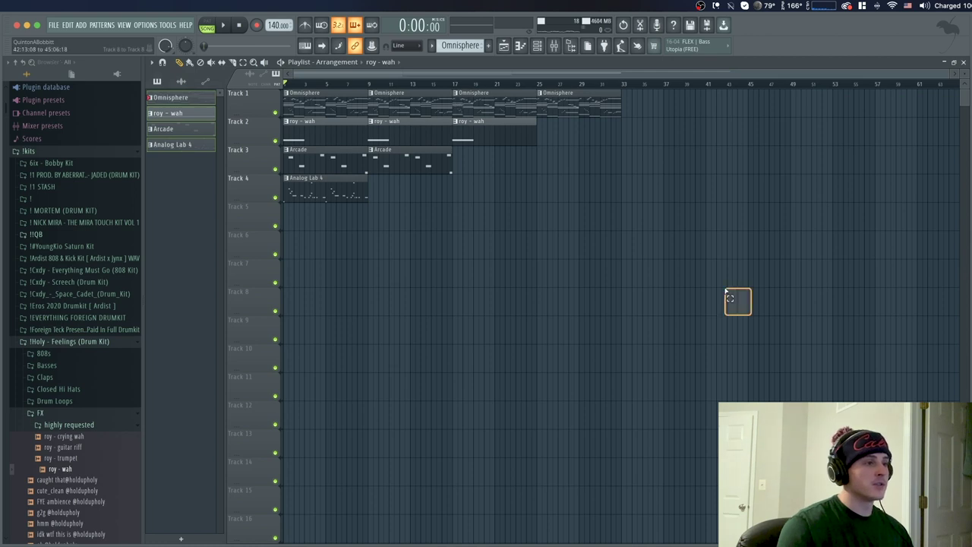
pyautogui.moveTo(726, 291); pyautogui.dragTo(295, 88)
pyautogui.click(502, 274)
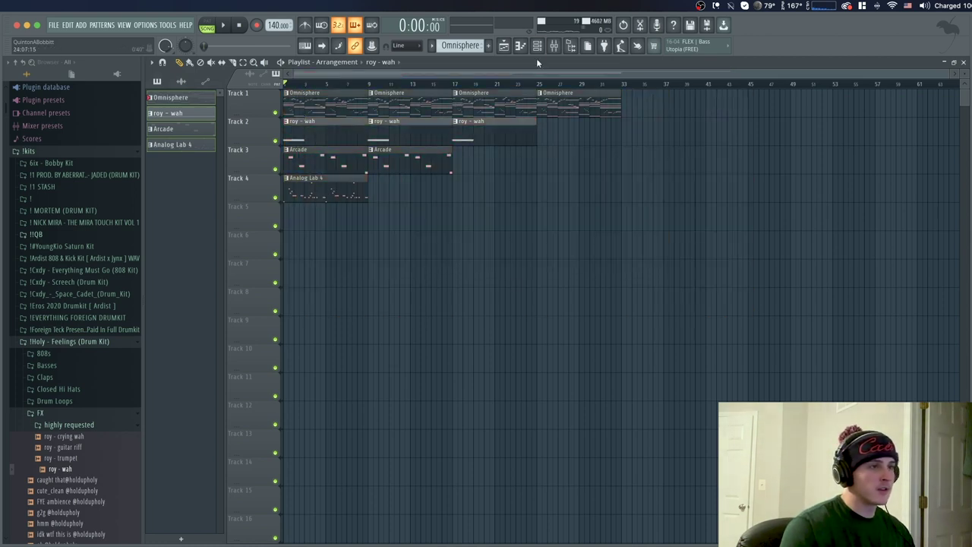
# Create a volume automation clip for Insert 7
pyautogui.click(554, 47)
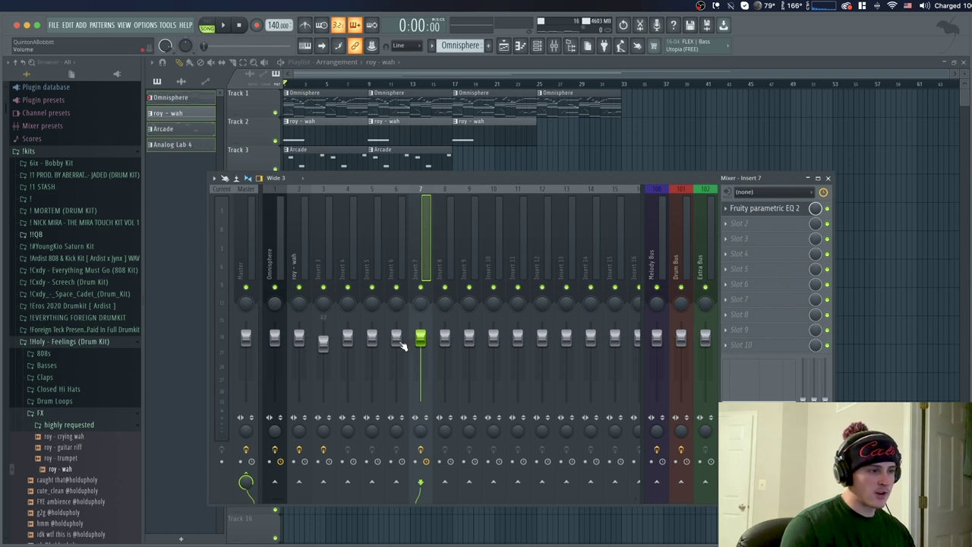
pyautogui.rightClick(419, 338)
pyautogui.click(459, 401)
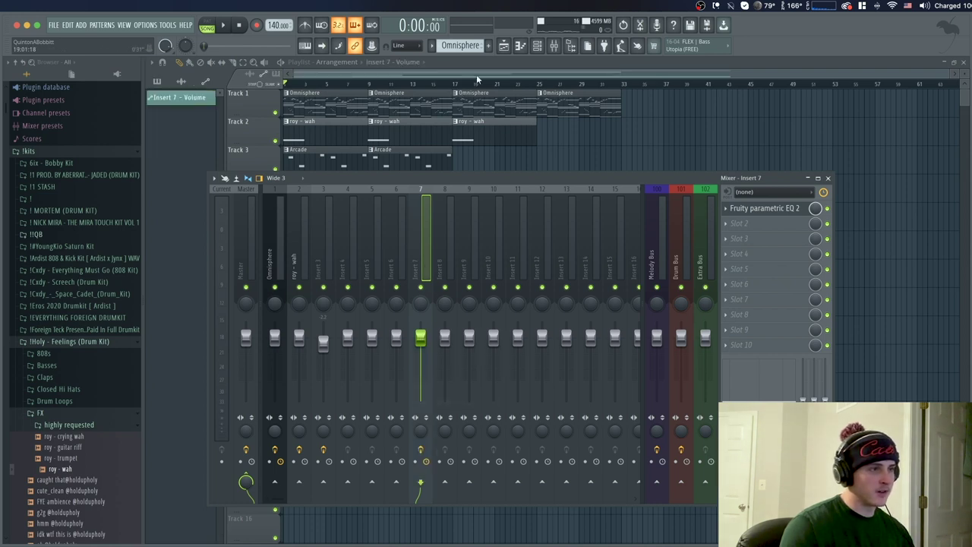
# Move the Insert 7 volume automation's drop to bar 9 and shorten the clip to just past that point
pyautogui.click(554, 47)
pyautogui.moveTo(602, 217); pyautogui.dragTo(454, 215)
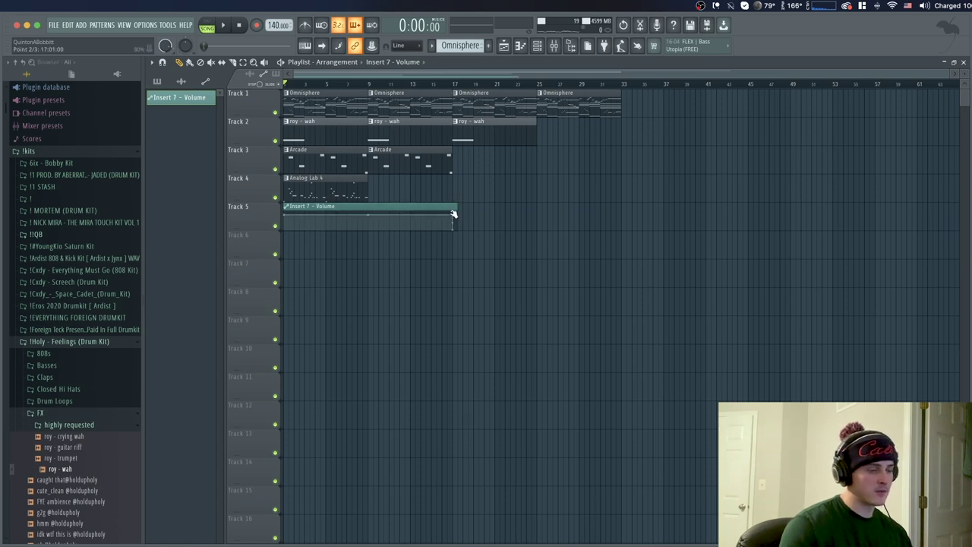
pyautogui.moveTo(454, 214); pyautogui.dragTo(370, 220)
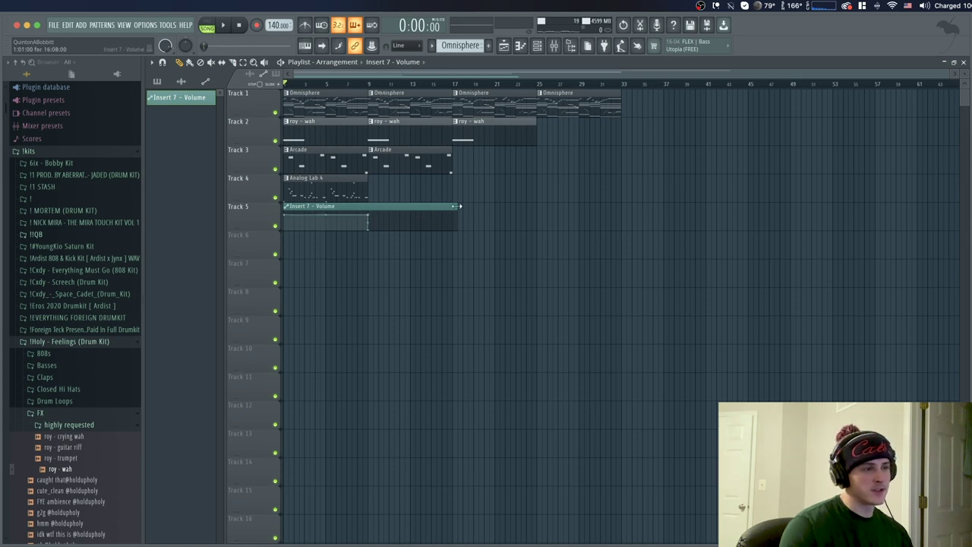
pyautogui.moveTo(456, 206); pyautogui.dragTo(363, 212)
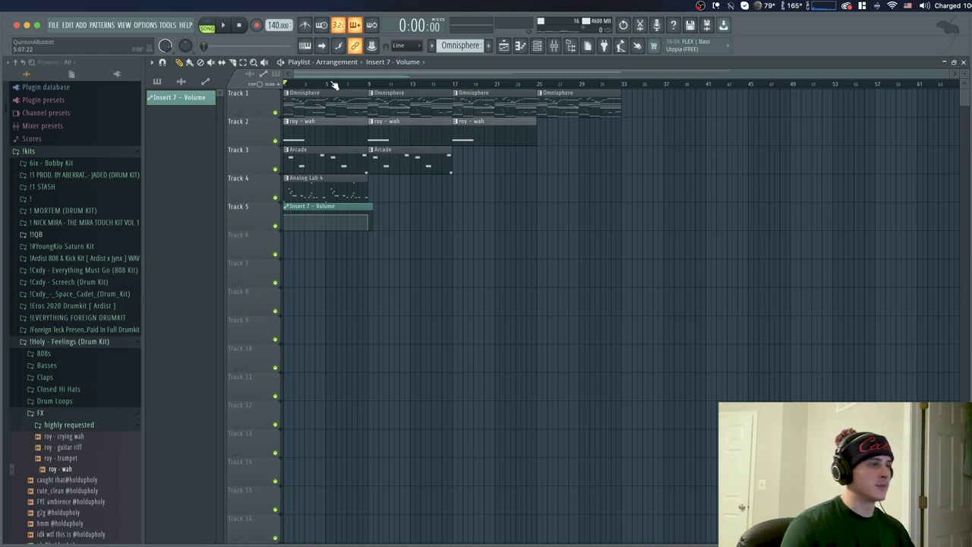
# Render the Master mixer track as a full-song, 32Bit float stereo audio clip with the remainder left in
pyautogui.click(555, 46)
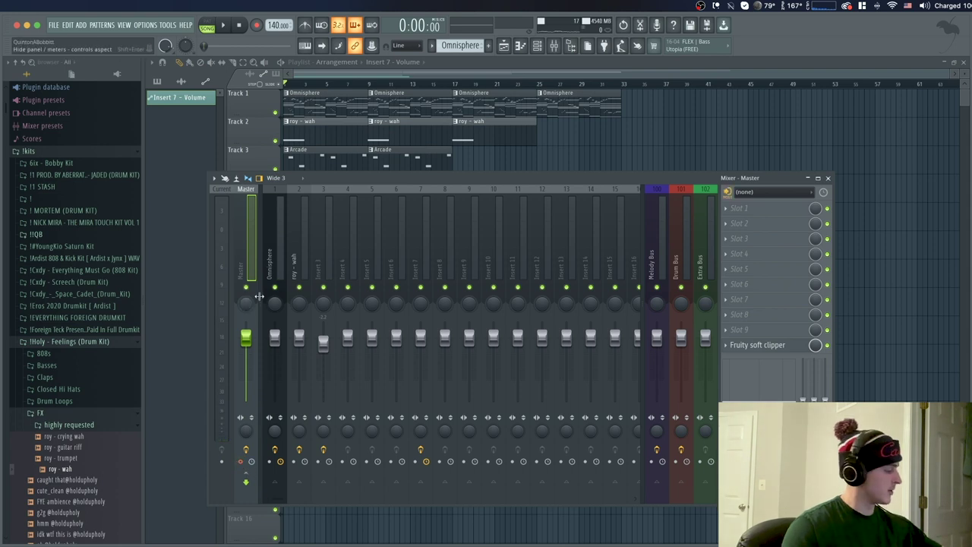
pyautogui.hotkey('ctrl', 'alt', 'r')
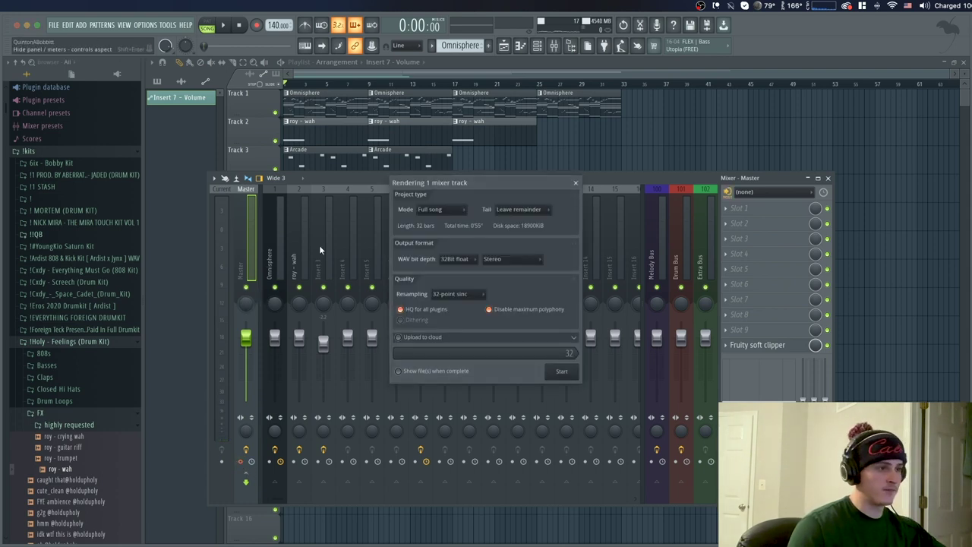
pyautogui.click(561, 371)
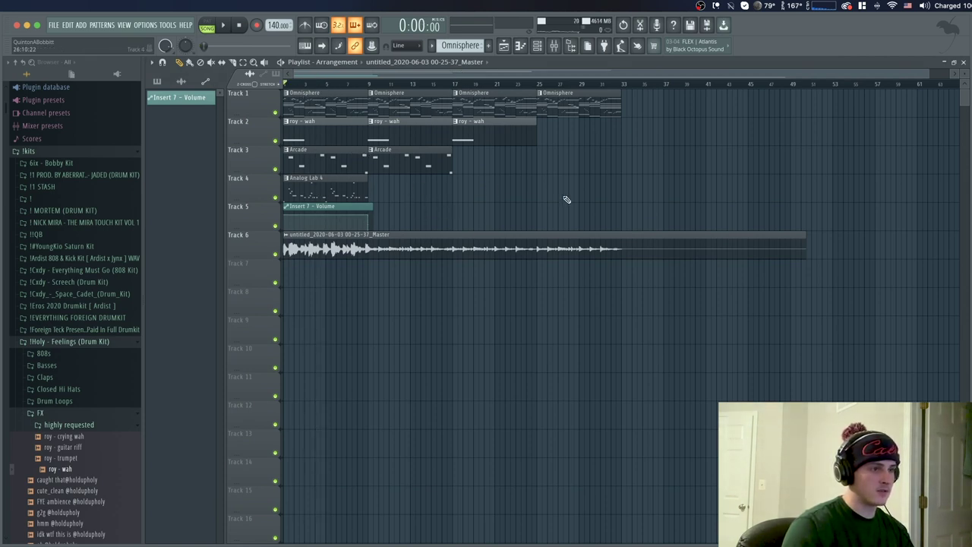
# Delete all pattern and automation clips on tracks 1 to 5 and move the rendered Master audio clip to Track 1
pyautogui.moveTo(621, 218); pyautogui.dragTo(280, 113)
pyautogui.press('Delete')
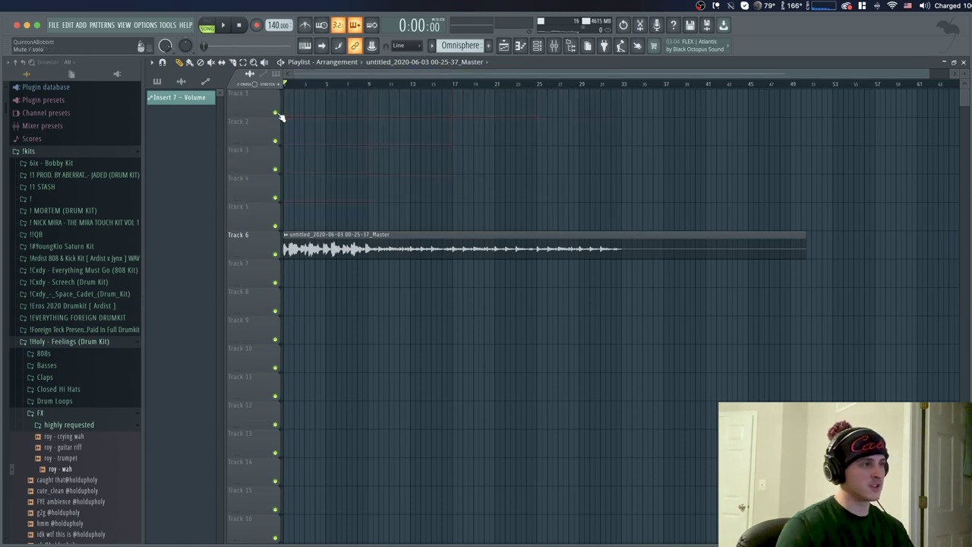
pyautogui.moveTo(310, 251); pyautogui.dragTo(343, 99)
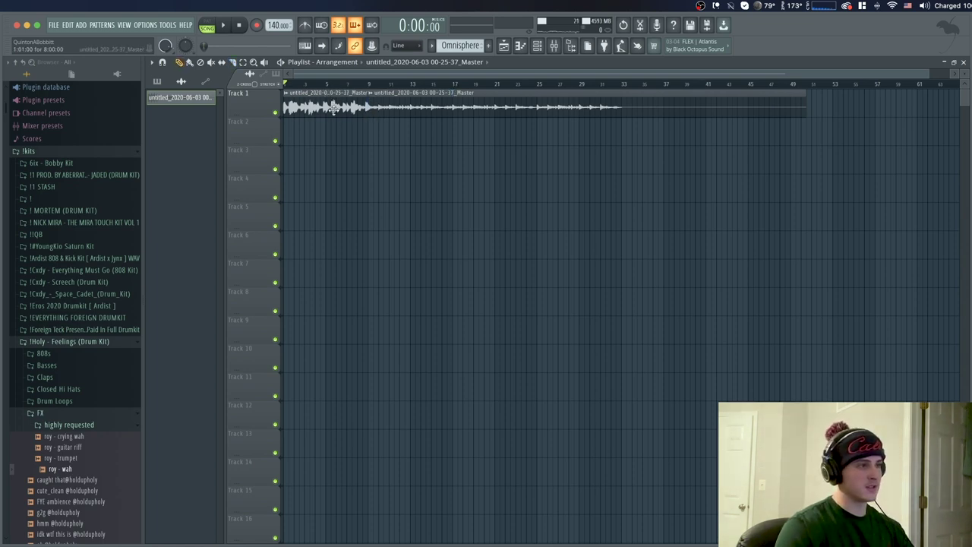
# Make the rendered clip section starting at bar 9 unique and route the first section's channel to mixer track 4
pyautogui.click(372, 96)
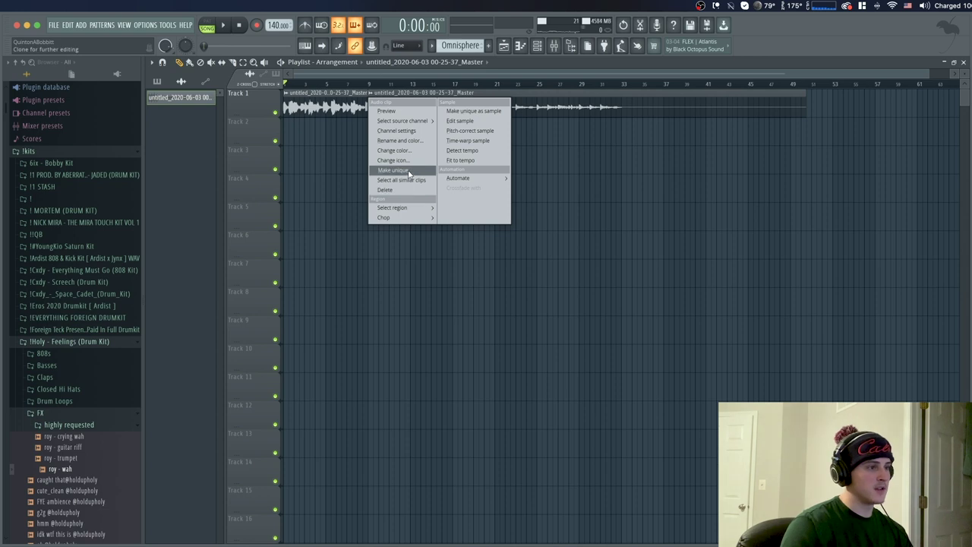
pyautogui.click(394, 168)
pyautogui.click(417, 113)
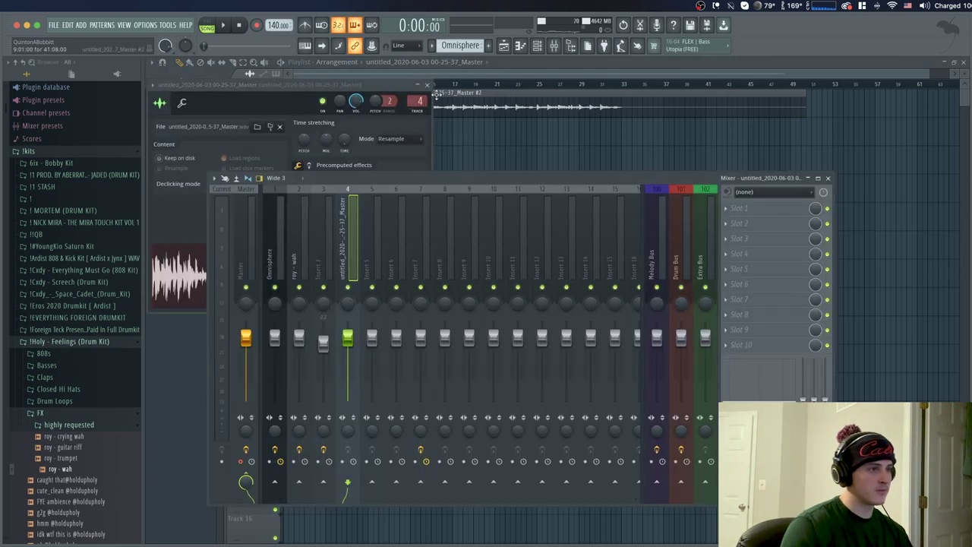
# Route the second audio section's channel to mixer track 5 and trim the silent tail of its playlist clip at bar 33
pyautogui.click(431, 125)
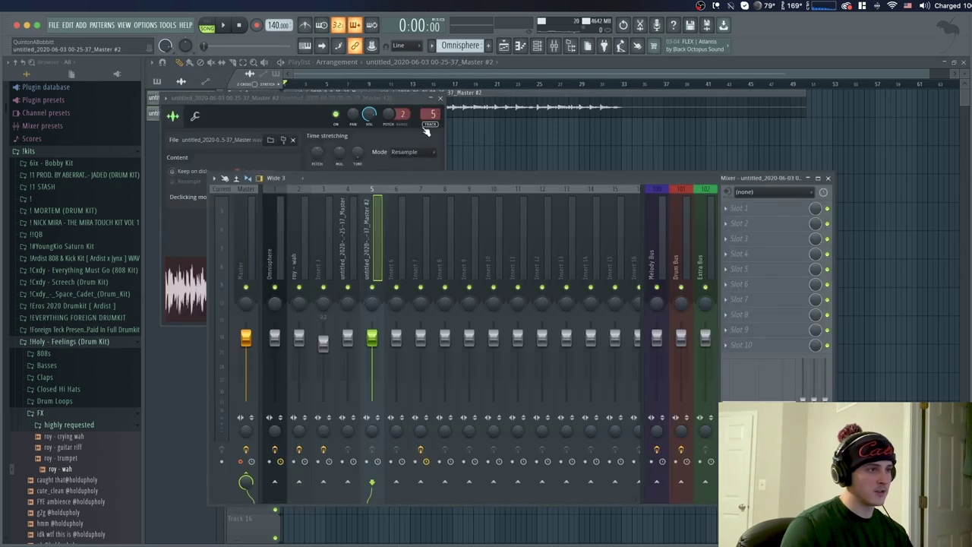
pyautogui.click(444, 100)
pyautogui.press('F9')
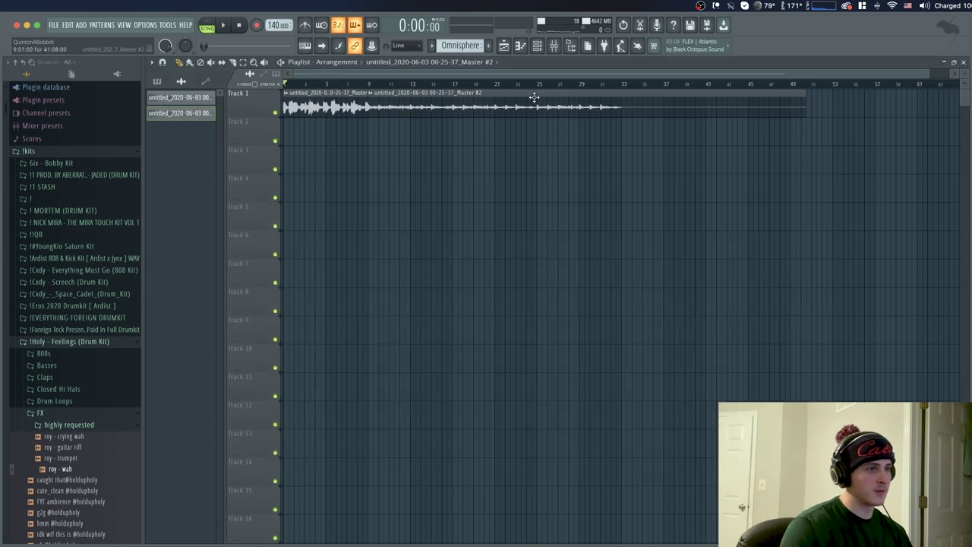
pyautogui.press('p')
pyautogui.rightClick(644, 110)
# Create a new pattern with its default name, place it on Track 2 from bar 9 to bar 17, and select that range for looping
pyautogui.click(158, 81)
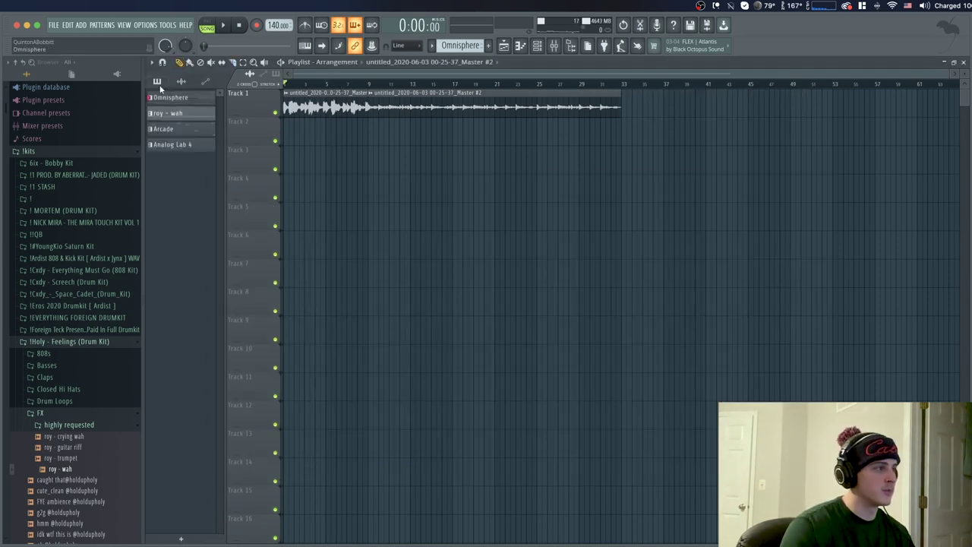
pyautogui.click(488, 47)
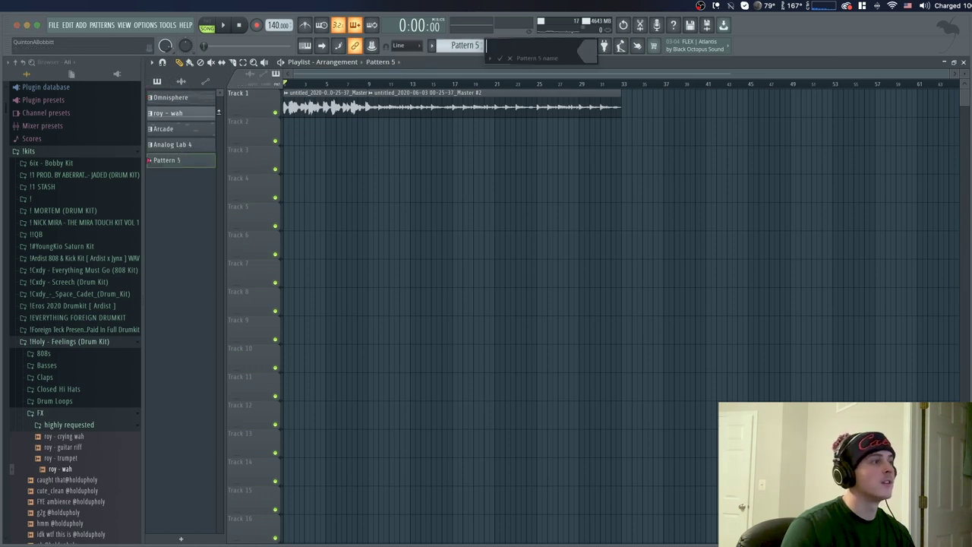
pyautogui.click(498, 61)
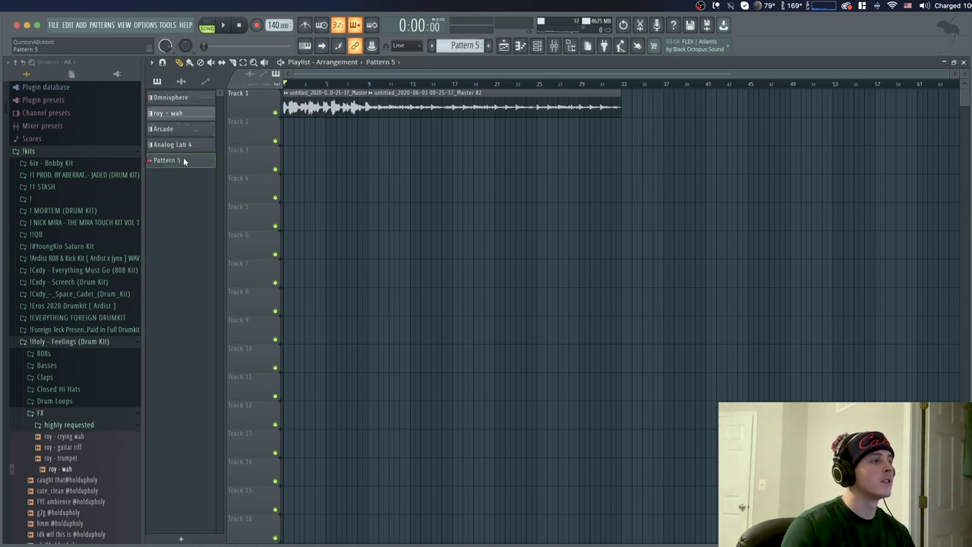
pyautogui.moveTo(183, 156); pyautogui.dragTo(378, 125)
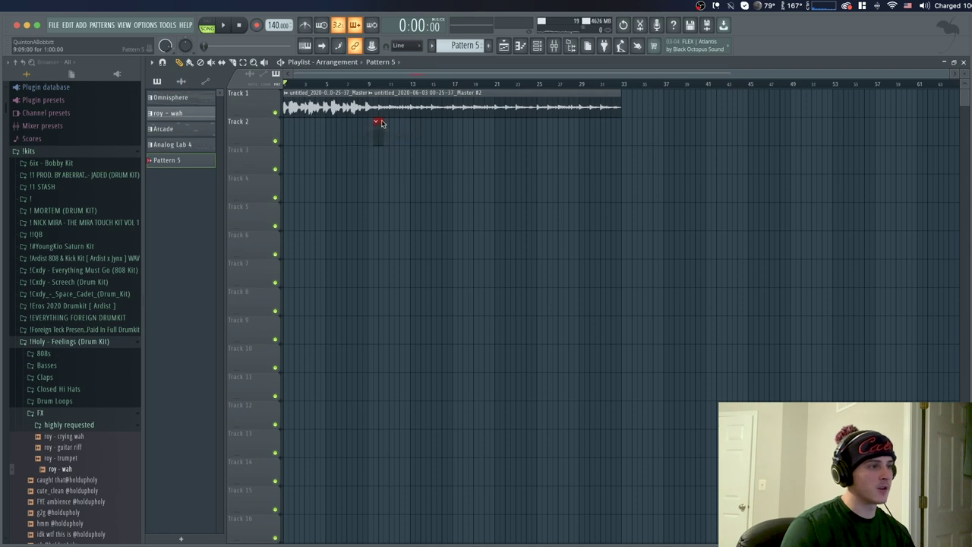
pyautogui.rightClick(378, 124)
pyautogui.click(373, 131)
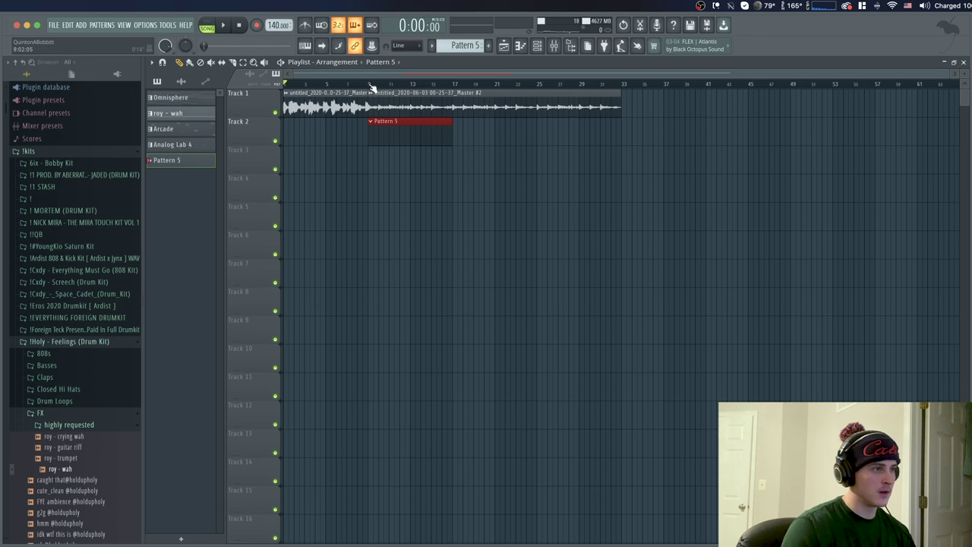
pyautogui.moveTo(372, 88); pyautogui.dragTo(458, 93)
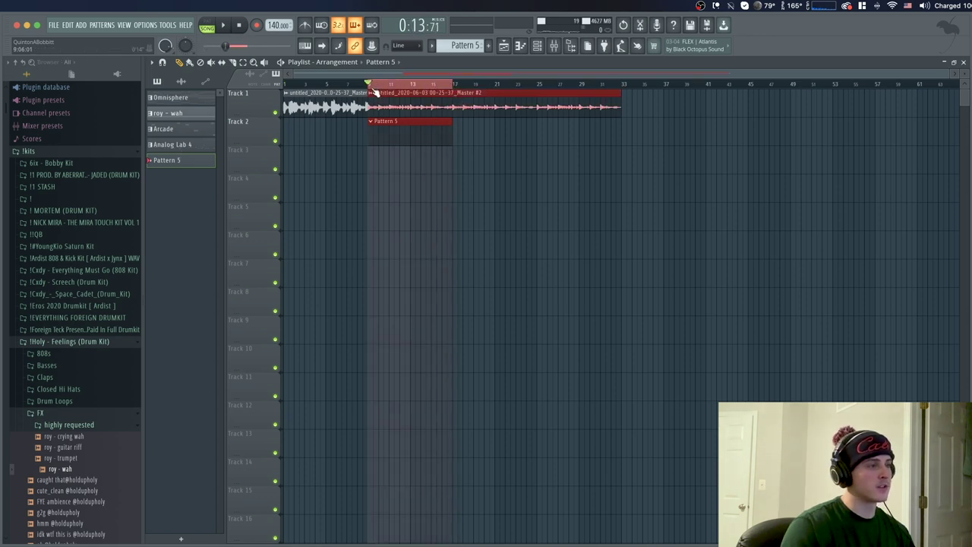
# Listen to the looped section and insert Fruity Parametric EQ 2 in slot 1 of mixer track 5
pyautogui.doubleClick(383, 107)
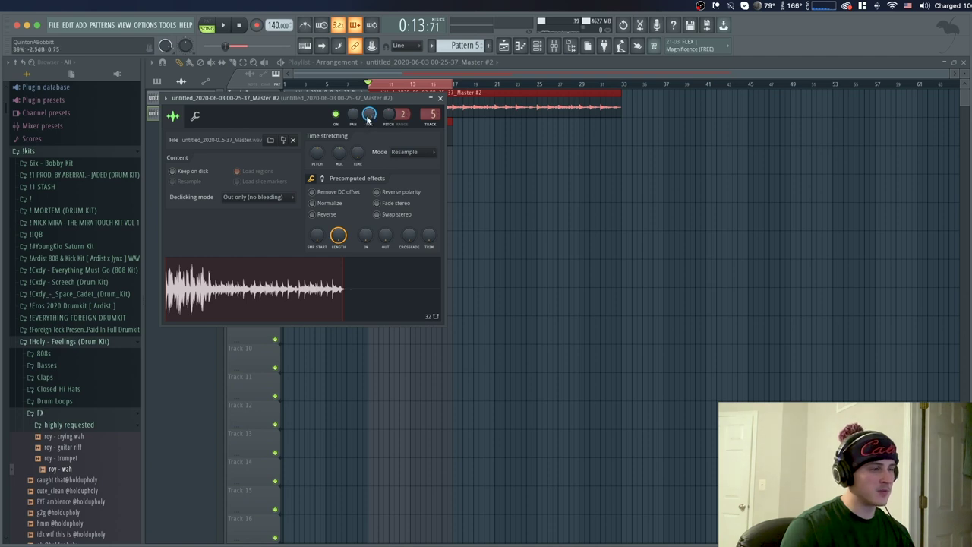
pyautogui.press('space')
pyautogui.click(440, 98)
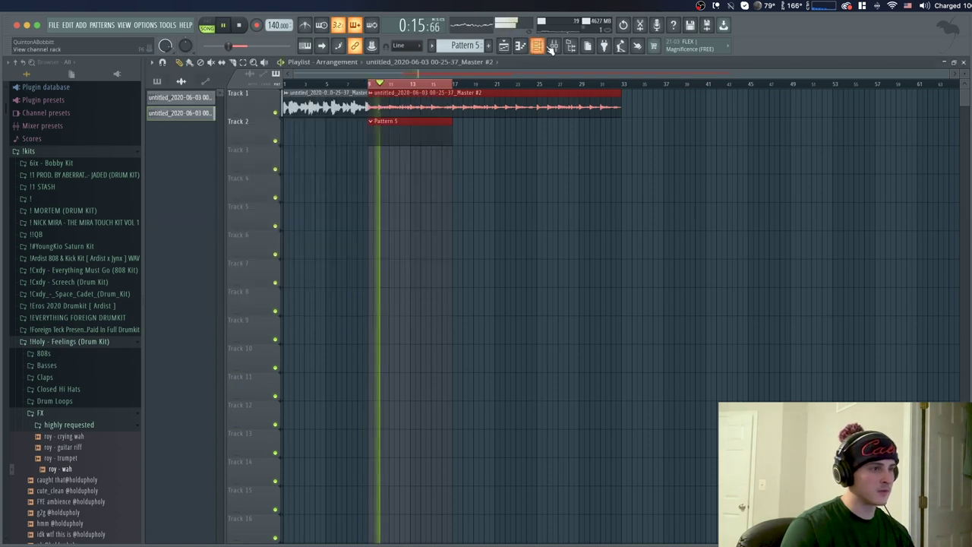
pyautogui.click(553, 46)
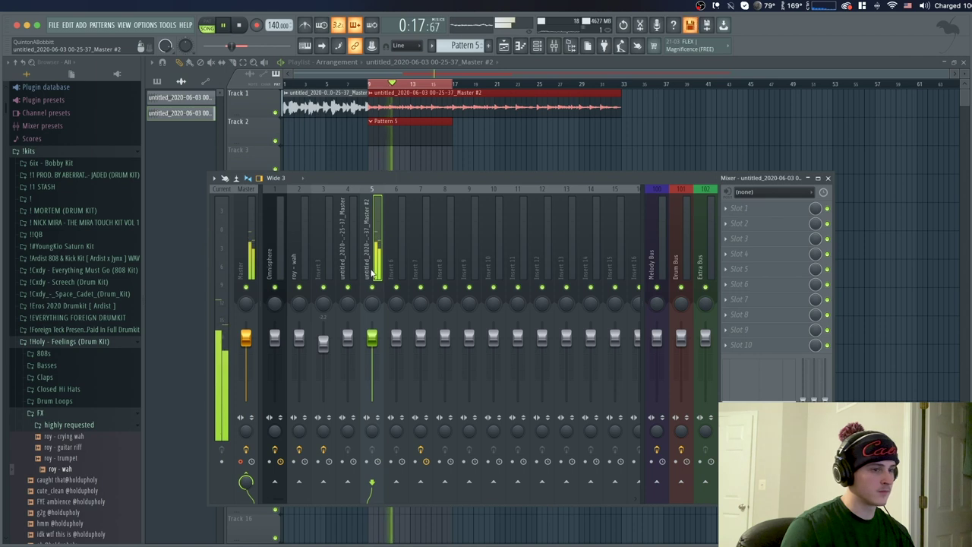
pyautogui.press('space')
pyautogui.click(748, 208)
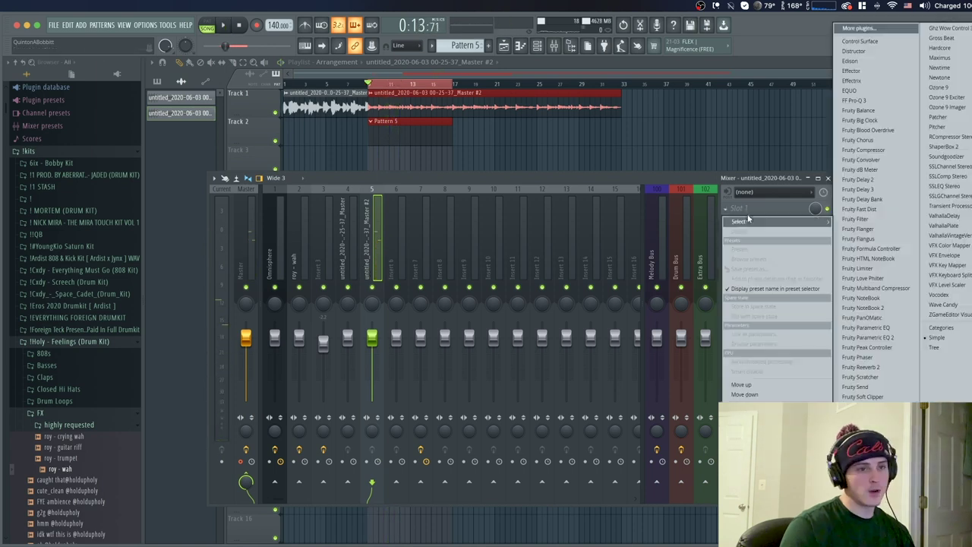
pyautogui.click(867, 337)
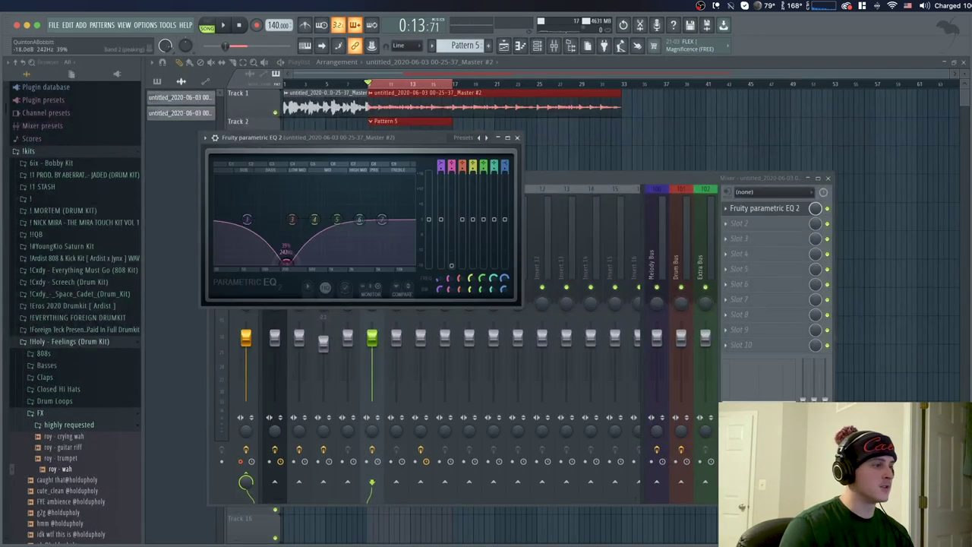
# Roll off the lows below about 129 Hz with EQ bands 1 and 2 and lower the treble with bands 6 and 7 during playback
pyautogui.moveTo(246, 219); pyautogui.dragTo(226, 245)
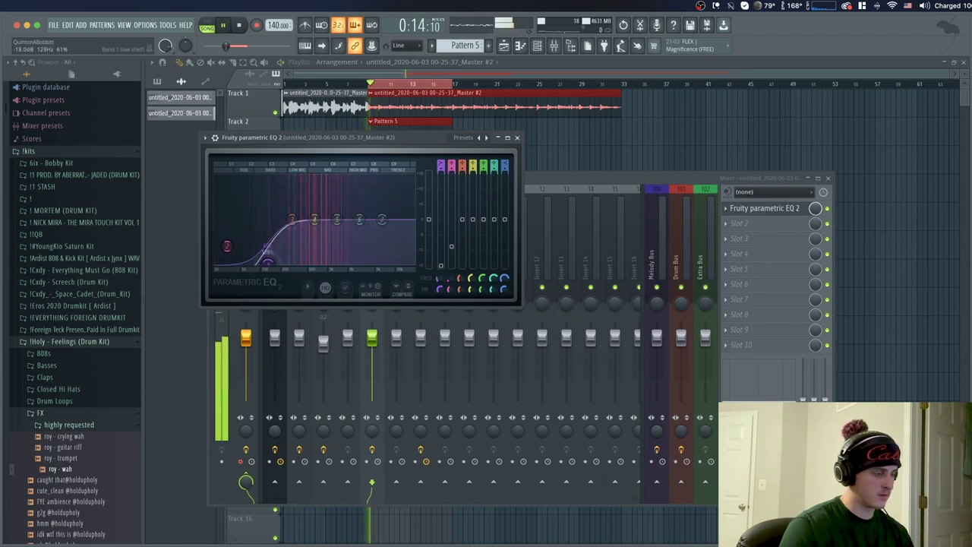
pyautogui.moveTo(390, 230); pyautogui.dragTo(391, 236)
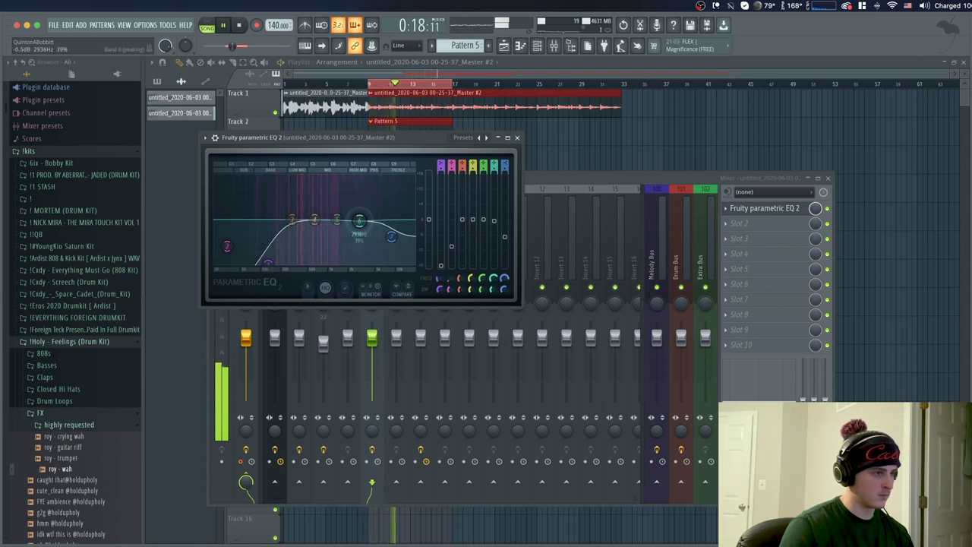
pyautogui.moveTo(391, 236); pyautogui.dragTo(391, 244)
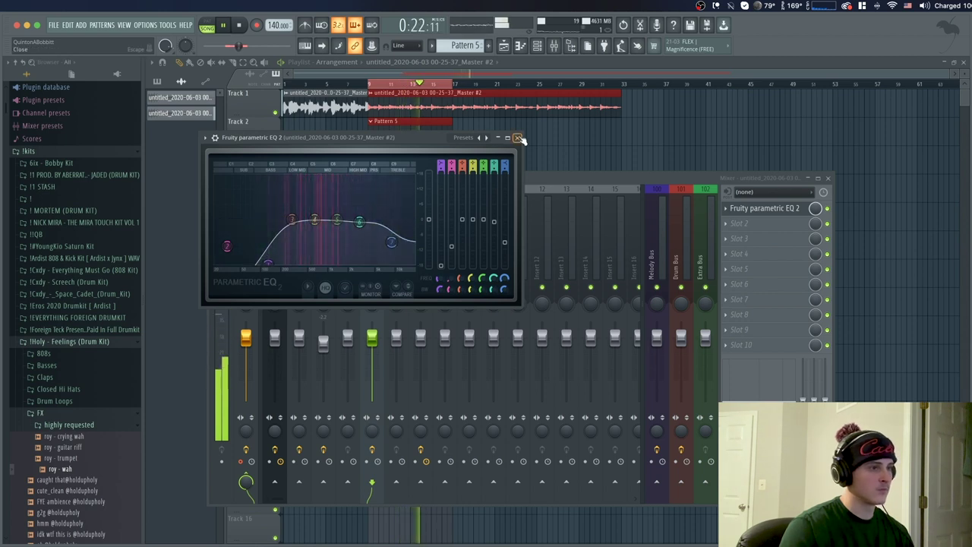
pyautogui.click(517, 137)
pyautogui.press('space')
# Show the channel rack, collapse the !Holy - Feelings kit, and open the !Kyu Go To - 2020 folder inside !!QB
pyautogui.click(537, 47)
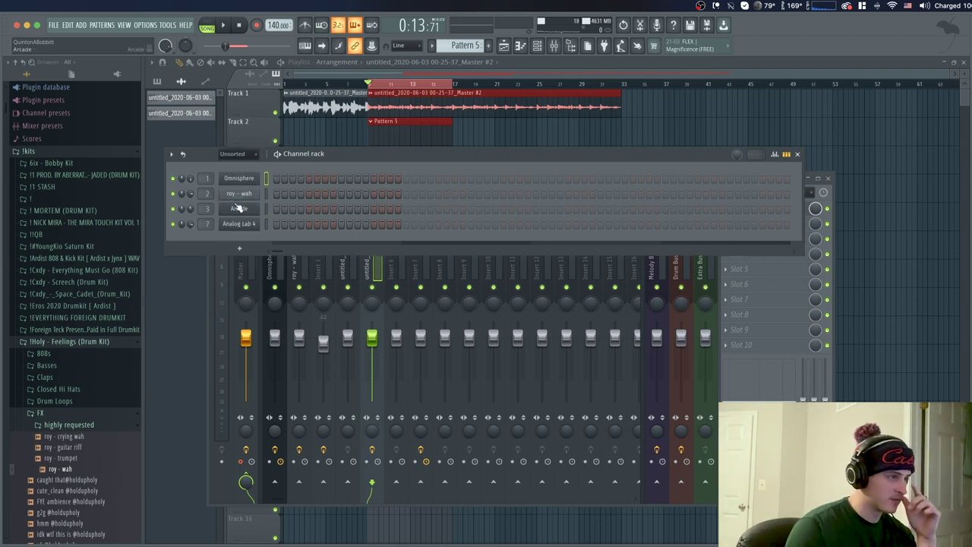
pyautogui.click(537, 47)
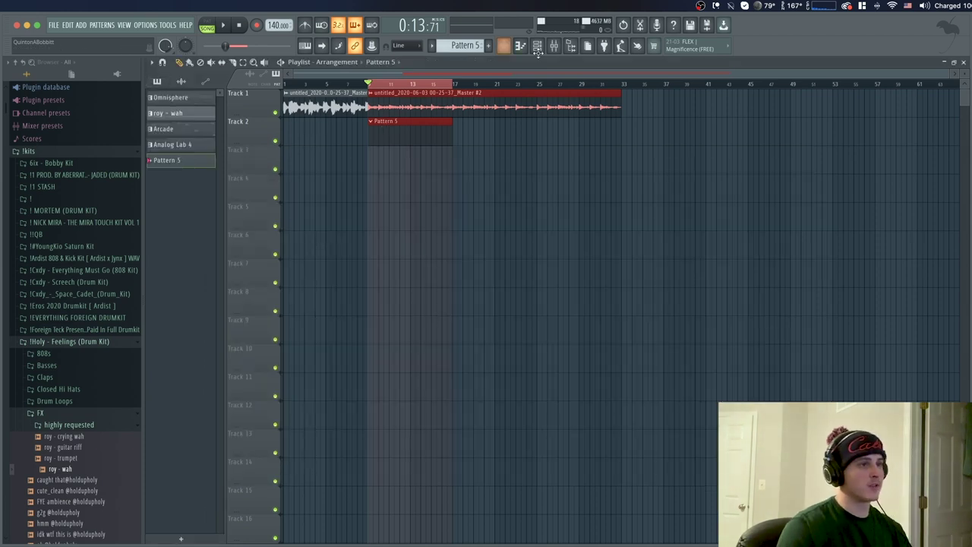
pyautogui.click(537, 48)
pyautogui.click(48, 343)
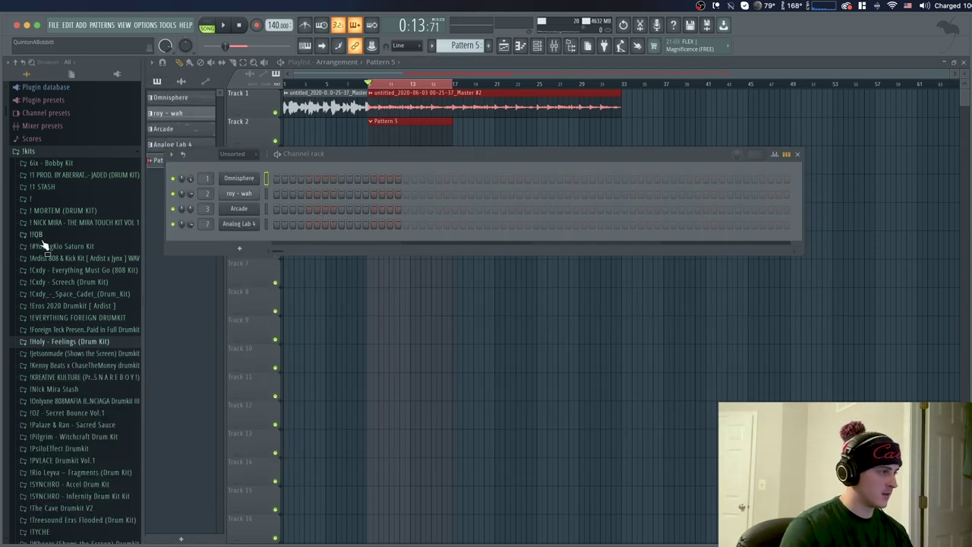
pyautogui.click(43, 235)
pyautogui.click(59, 259)
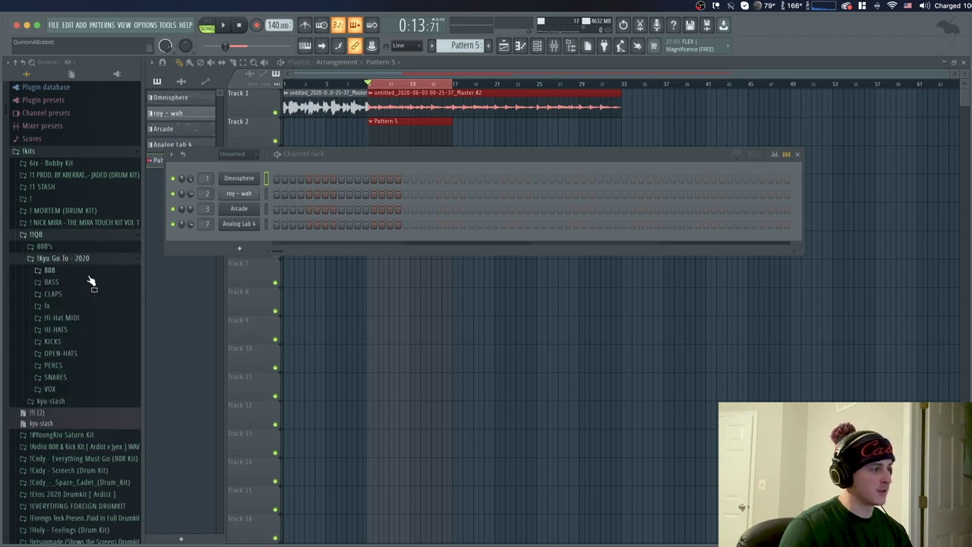
# Audition the kit's claps against the melody and add Clap - Best [kyu] as a new channel
pyautogui.click(70, 295)
pyautogui.click(69, 318)
pyautogui.click(66, 339)
pyautogui.click(61, 350)
pyautogui.click(56, 349)
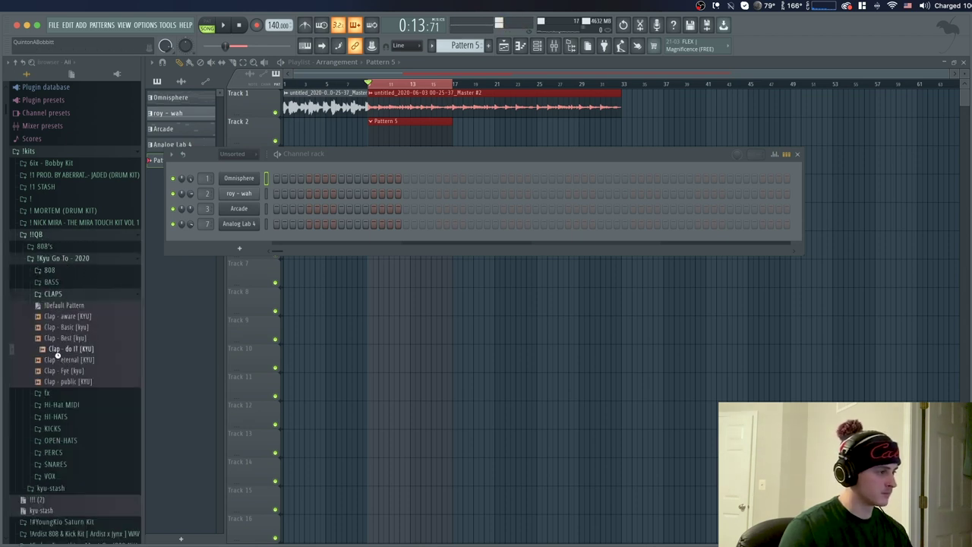
pyautogui.press('space')
pyautogui.click(56, 342)
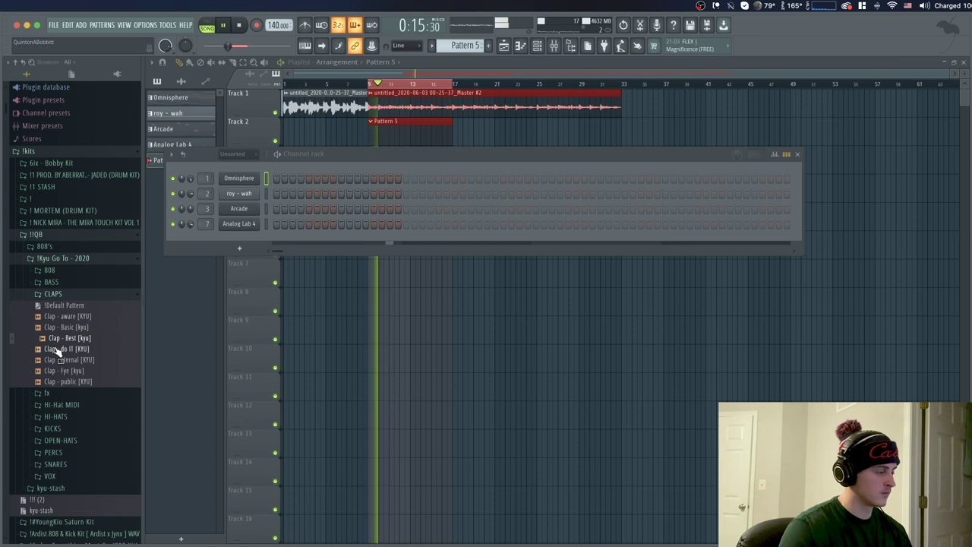
pyautogui.moveTo(54, 342); pyautogui.dragTo(243, 242)
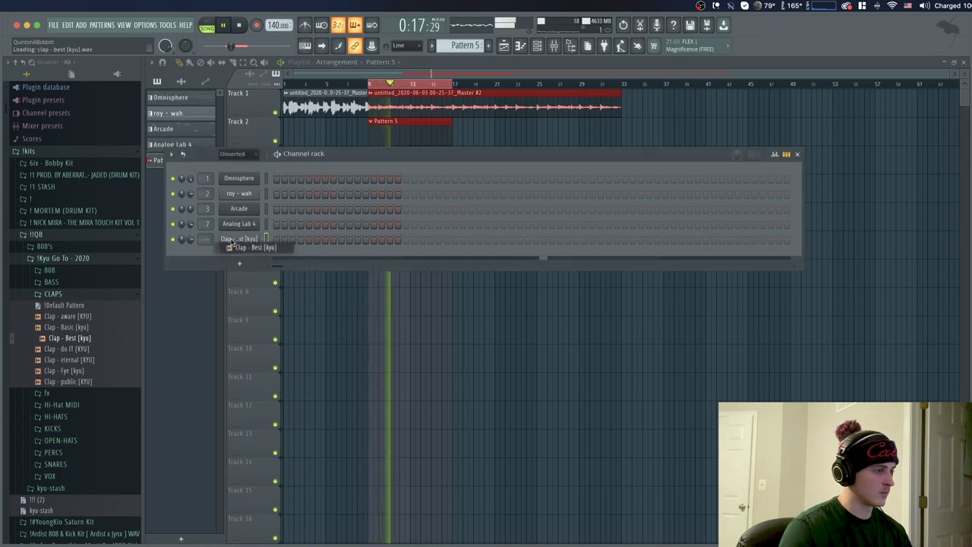
# Load the !Default Pattern from the CLAPS folder onto the clap channel and play it with the melody
pyautogui.press('space')
pyautogui.moveTo(74, 305); pyautogui.dragTo(189, 245)
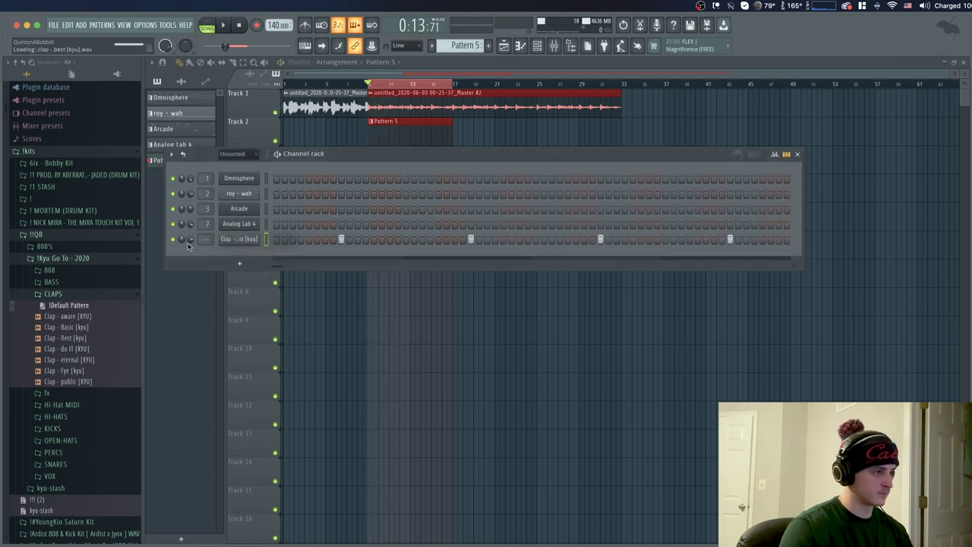
pyautogui.press('space')
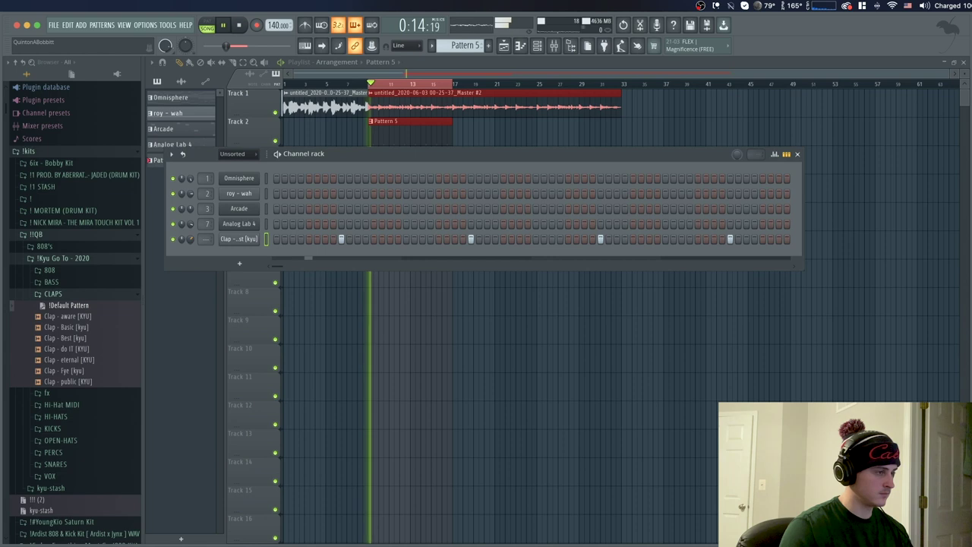
pyautogui.click(84, 295)
pyautogui.press('space')
# Audition the samples in the HI-HATS folder and add HH - smear [KYU] as a new channel
pyautogui.click(87, 331)
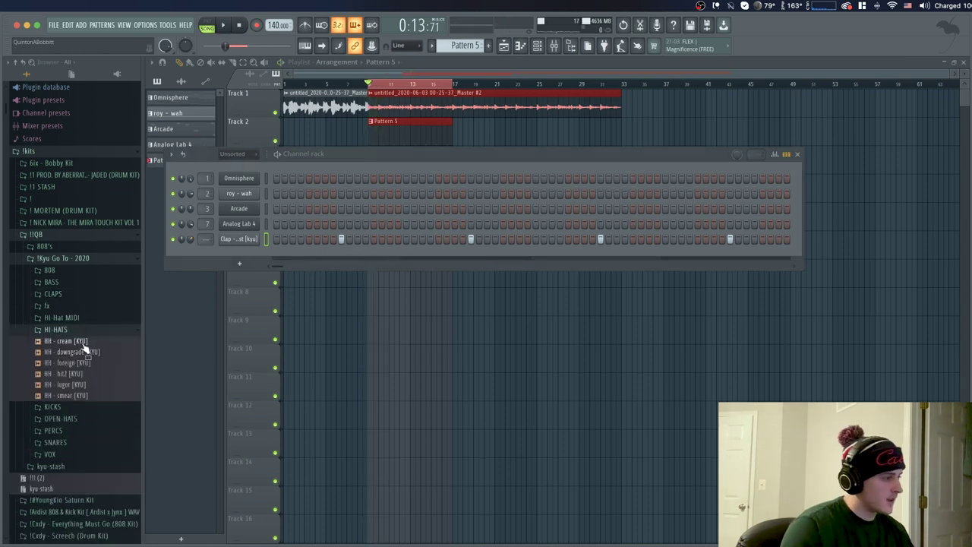
pyautogui.click(82, 343)
pyautogui.click(85, 352)
pyautogui.click(77, 364)
pyautogui.click(68, 374)
pyautogui.click(66, 386)
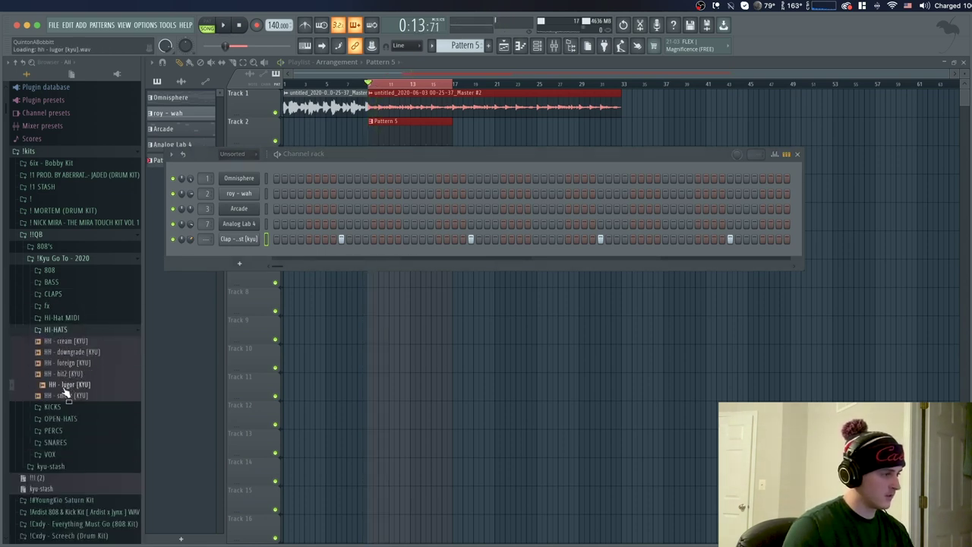
pyautogui.click(64, 397)
pyautogui.moveTo(63, 405)
pyautogui.mouseDown()
pyautogui.moveTo(217, 261)
pyautogui.moveTo(228, 262)
pyautogui.mouseUp()
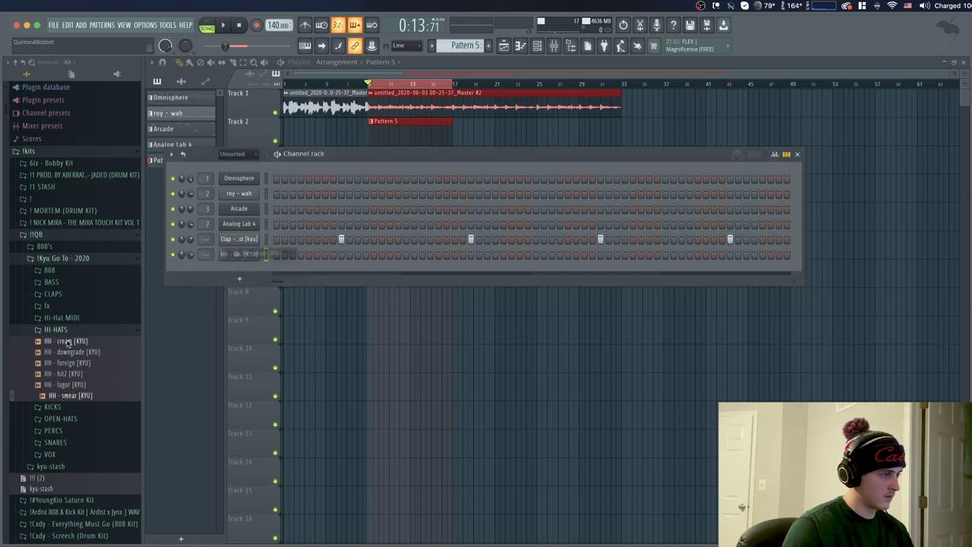
# Try the kyu - static pattern from the Hi-Hat MIDI folder on the HH - smear channel
pyautogui.click(64, 319)
pyautogui.click(73, 339)
pyautogui.click(70, 351)
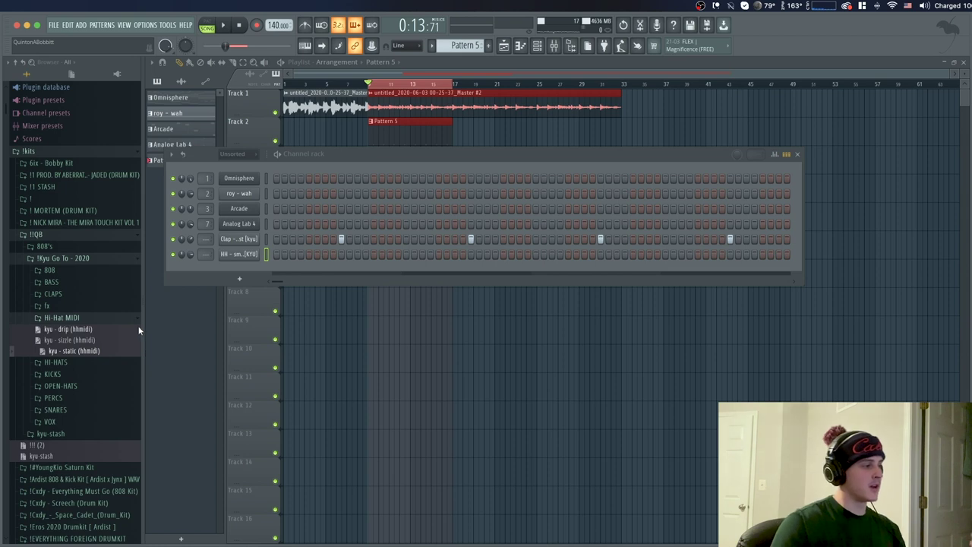
pyautogui.moveTo(75, 353); pyautogui.dragTo(233, 260)
pyautogui.press('space')
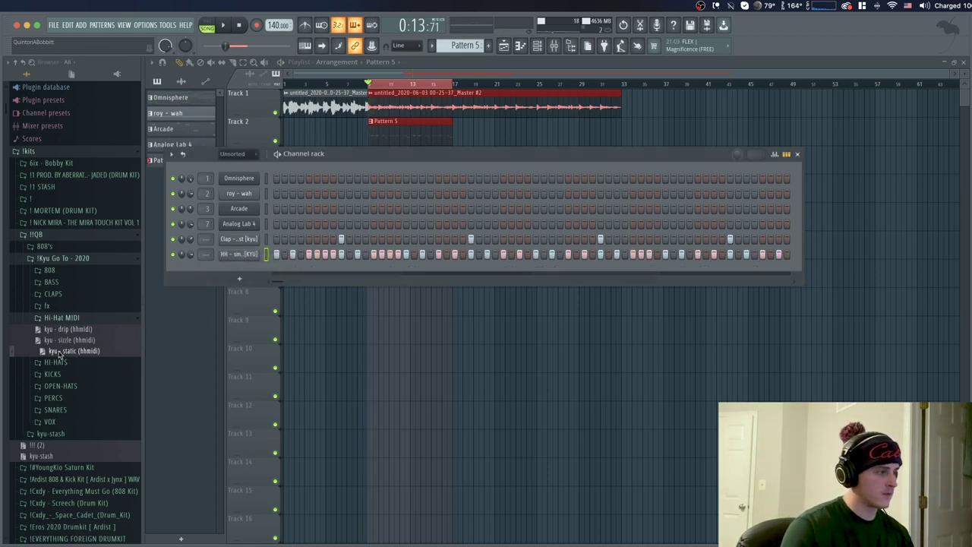
# Try the kyu - sizzle and kyu - drip MIDI patterns on the hi-hat channel, playing each with the melody
pyautogui.moveTo(62, 346); pyautogui.dragTo(220, 264)
pyautogui.press('space')
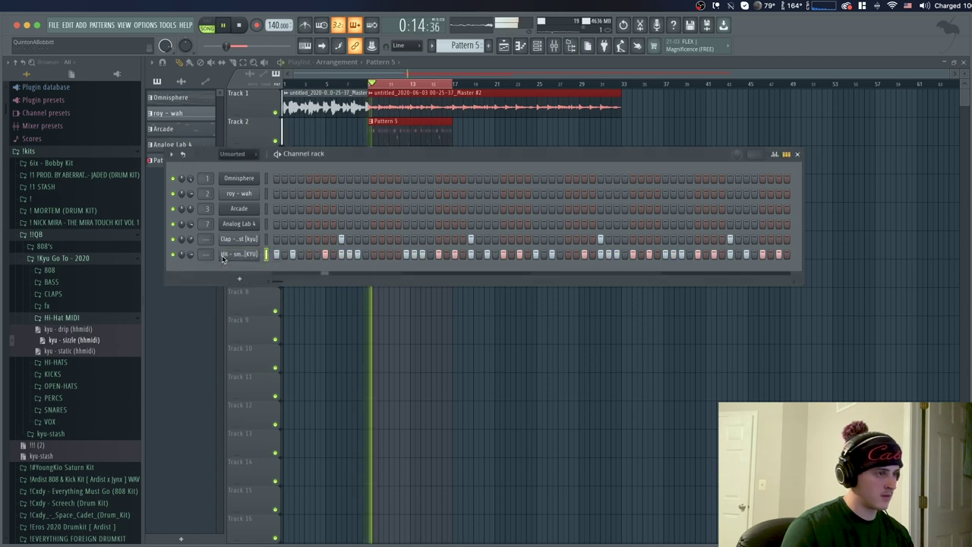
pyautogui.press('space')
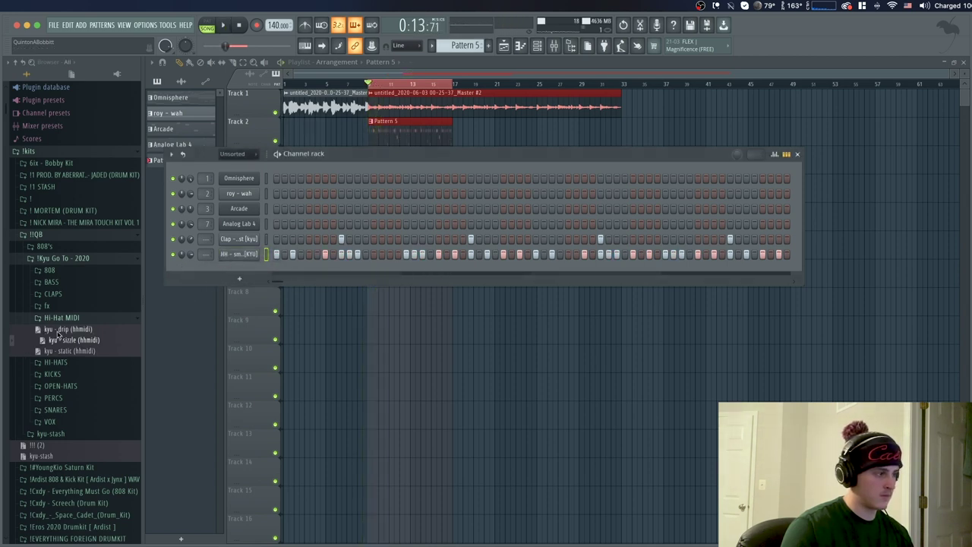
pyautogui.moveTo(72, 329); pyautogui.dragTo(225, 258)
pyautogui.press('space')
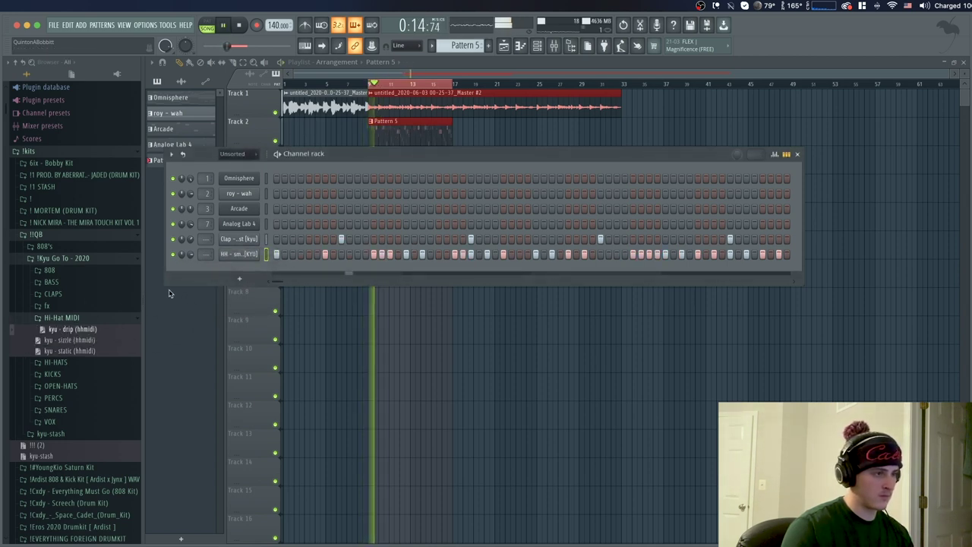
pyautogui.press('space')
# Load the kyu - sizzle MIDI pattern onto the HH - smear channel again and open its notes in the piano roll
pyautogui.moveTo(68, 339); pyautogui.dragTo(232, 259)
pyautogui.press('space')
pyautogui.press('space')
pyautogui.rightClick(257, 254)
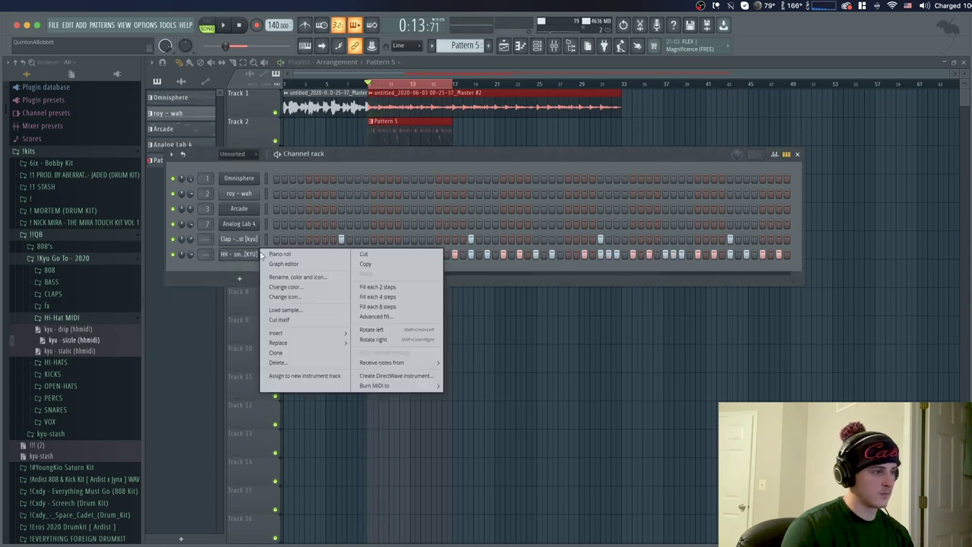
pyautogui.click(260, 260)
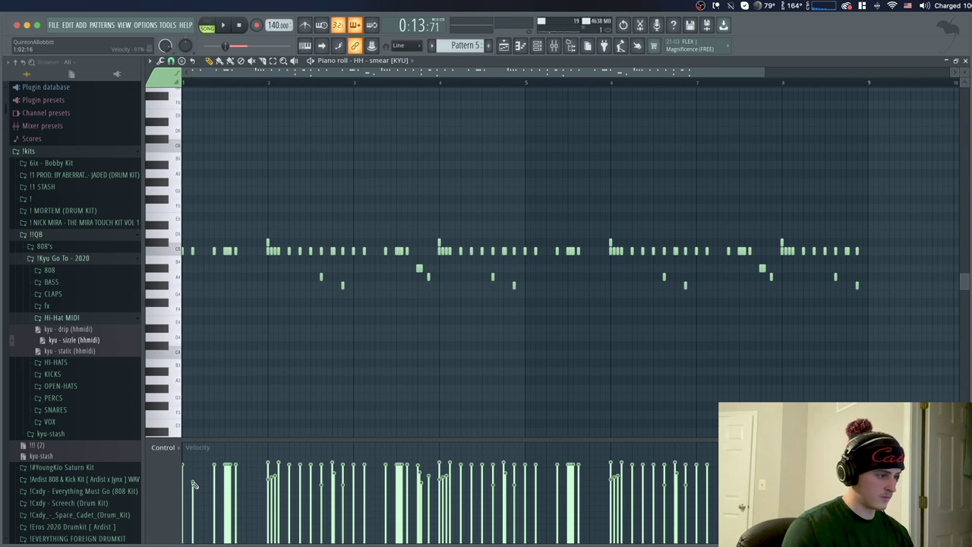
# Lower the velocities of the second hi-hat hit in bar 1, one hit in bar 2 and the bar 1 roll, checking by playback
pyautogui.press('space')
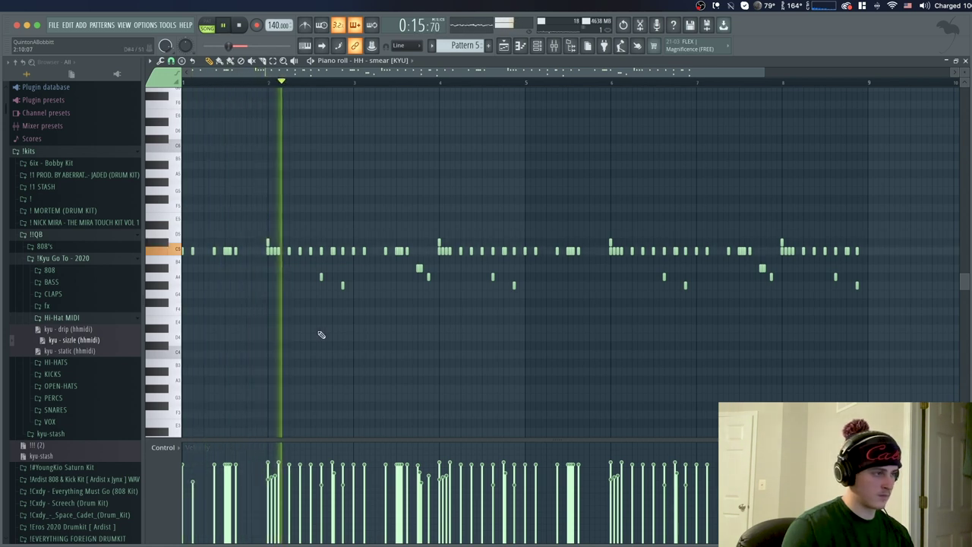
pyautogui.scroll(2, 290, 84)
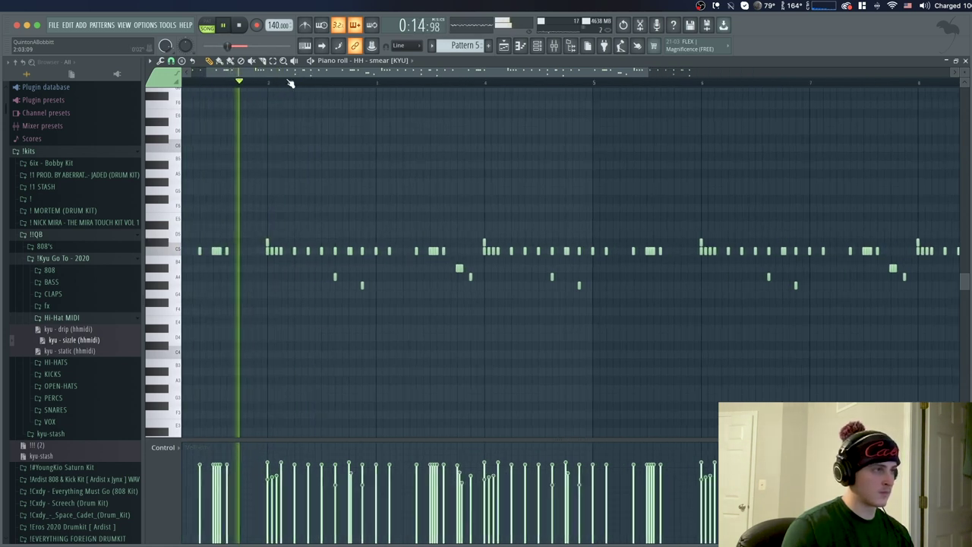
pyautogui.press('space')
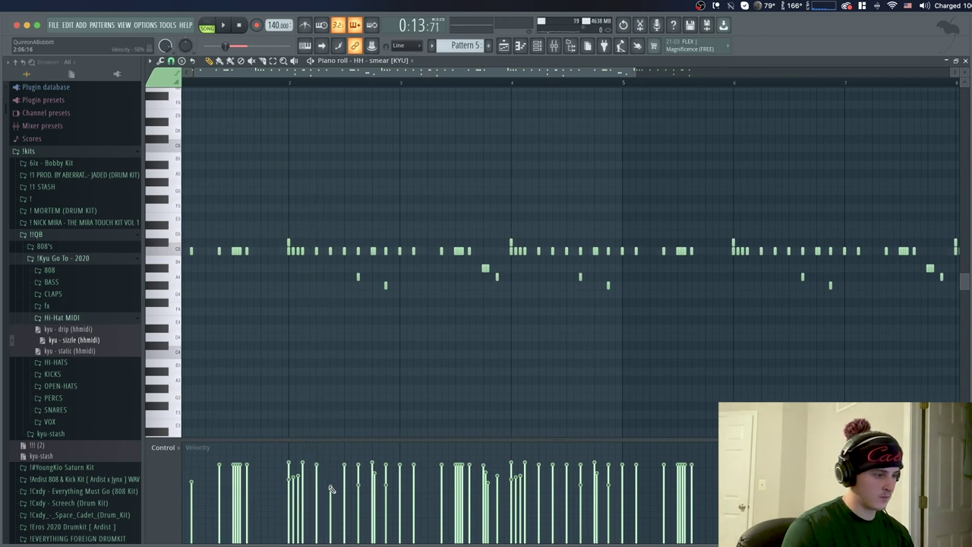
pyautogui.press('space')
pyautogui.press('space')
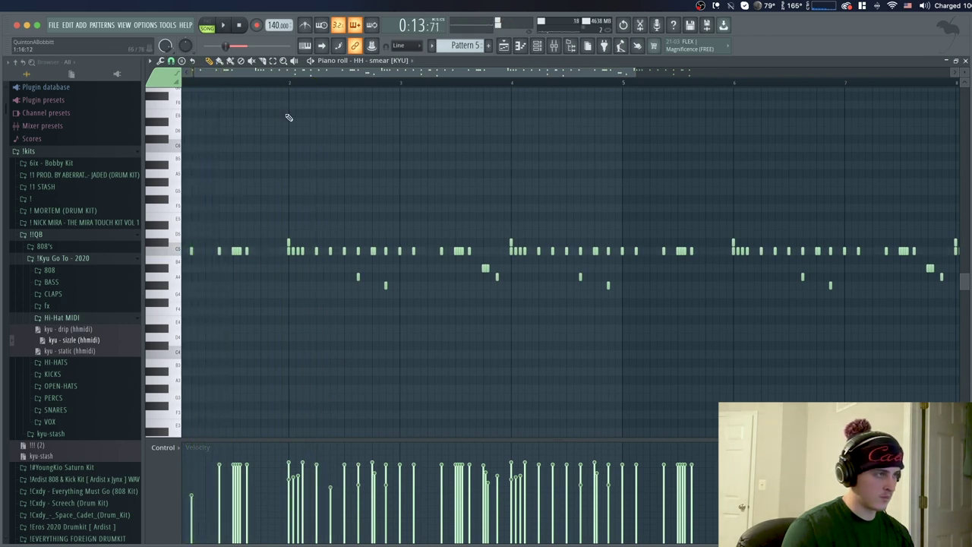
pyautogui.press('space')
pyautogui.press('space')
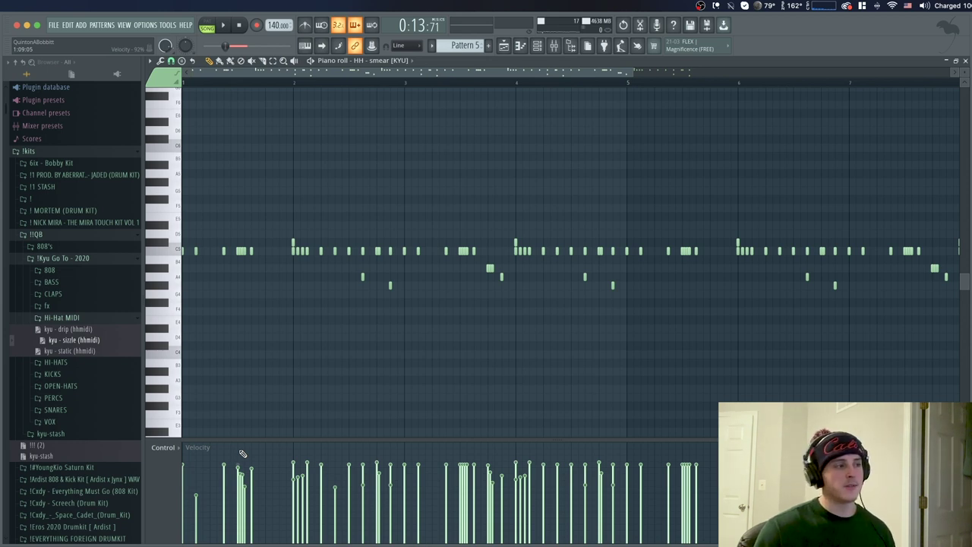
# Add low-velocity C5 hi-hat notes in bar 1, one just before the roll and two back to back leading into bar 2
pyautogui.press('space')
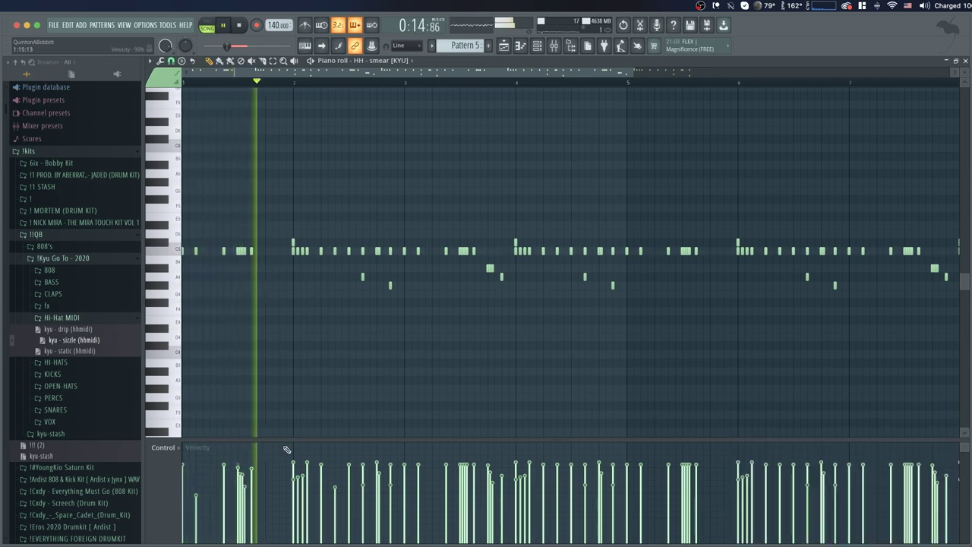
pyautogui.press('space')
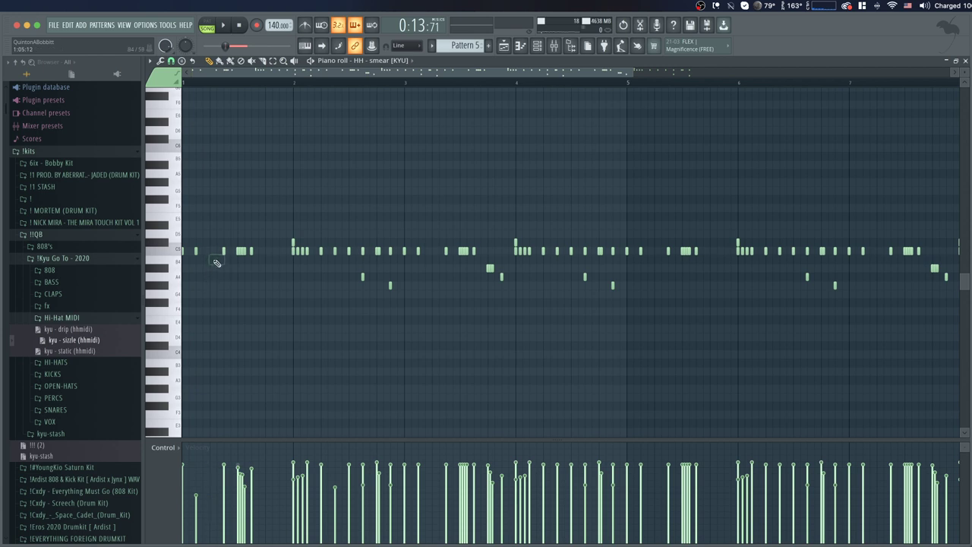
pyautogui.press('space')
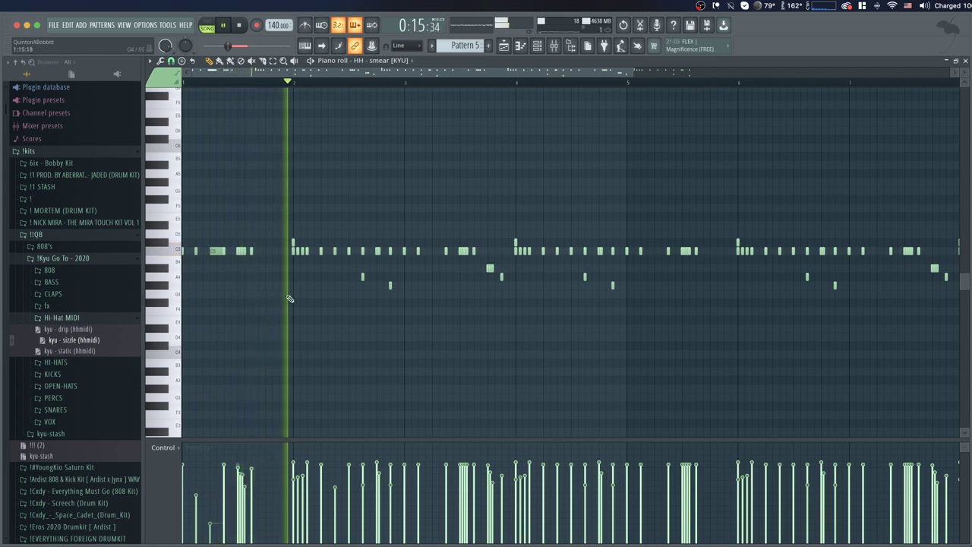
pyautogui.click(275, 251)
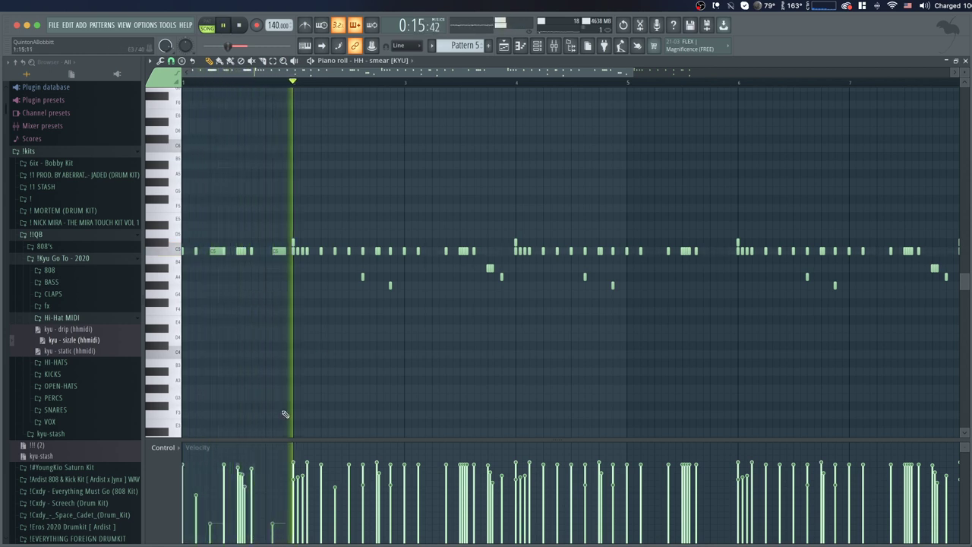
pyautogui.press('space')
pyautogui.press('space')
pyautogui.moveTo(279, 251); pyautogui.dragTo(271, 253)
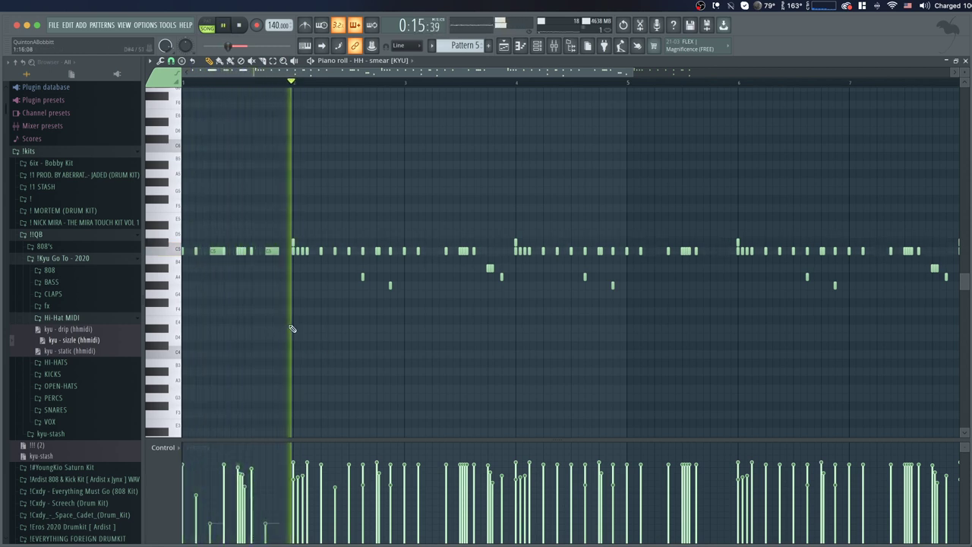
pyautogui.press('space')
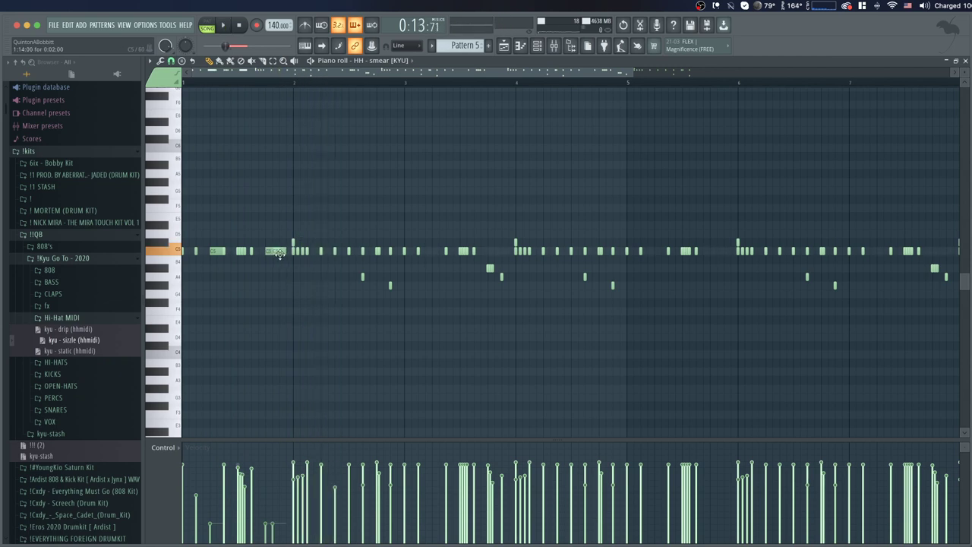
pyautogui.press('space')
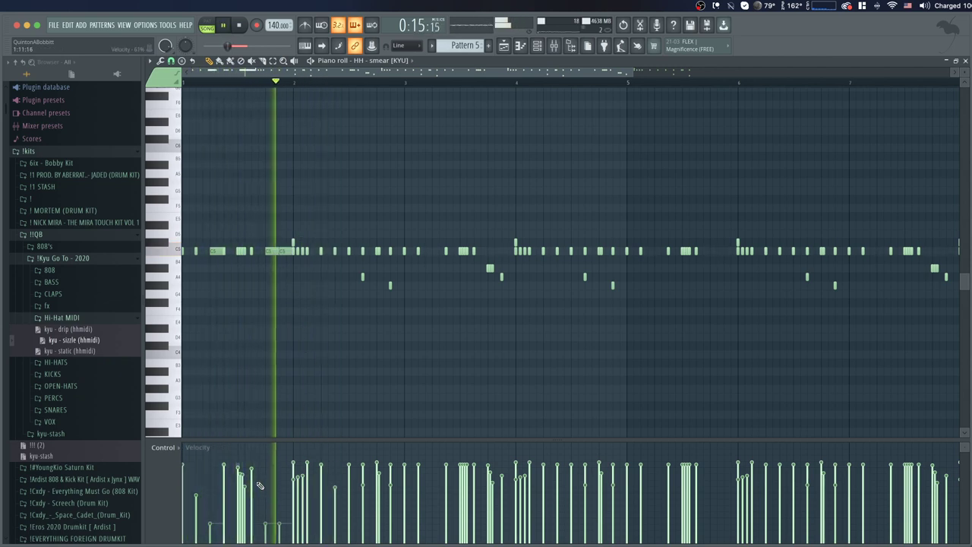
# Lower the velocities of several hi-hat notes across bar 2, including the stacked notes near its end, and play the pattern
pyautogui.press('space')
pyautogui.press('space')
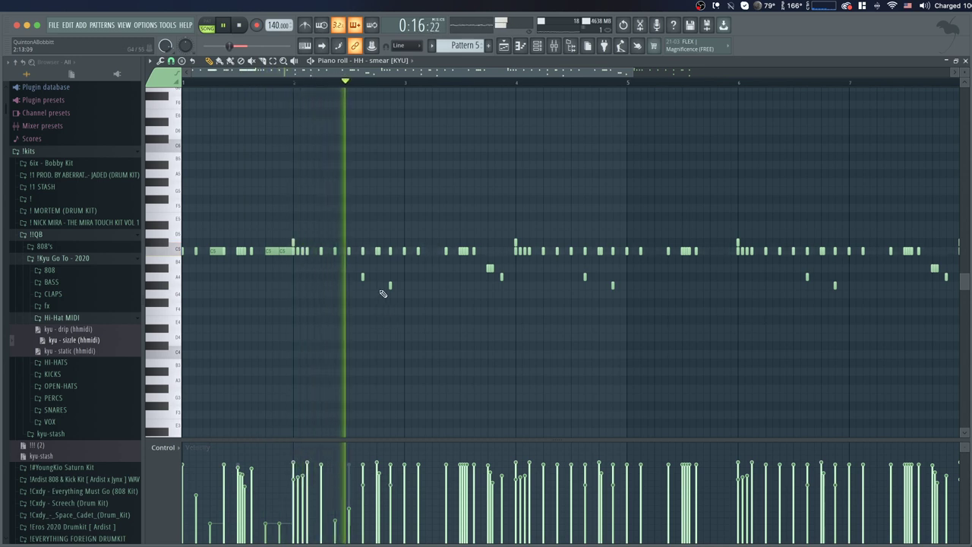
pyautogui.press('space')
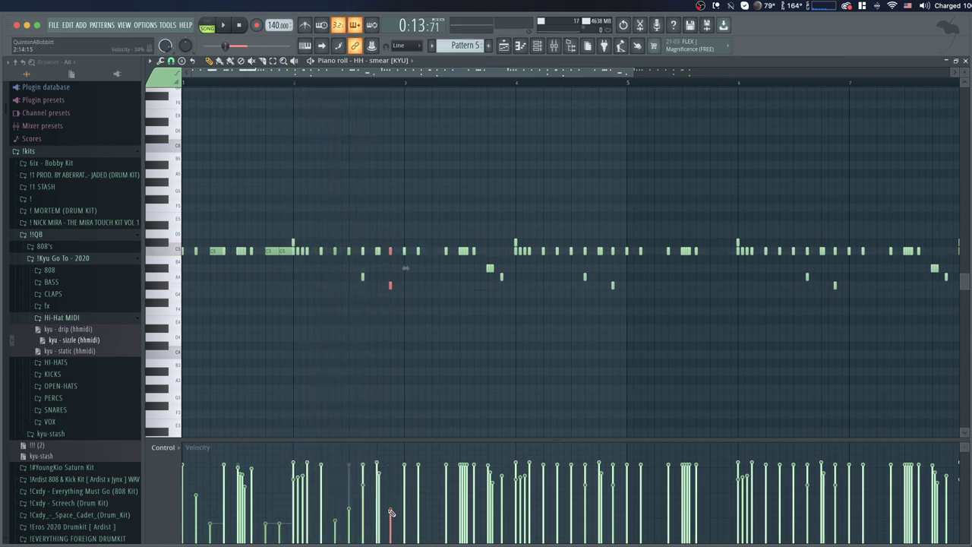
pyautogui.press('space')
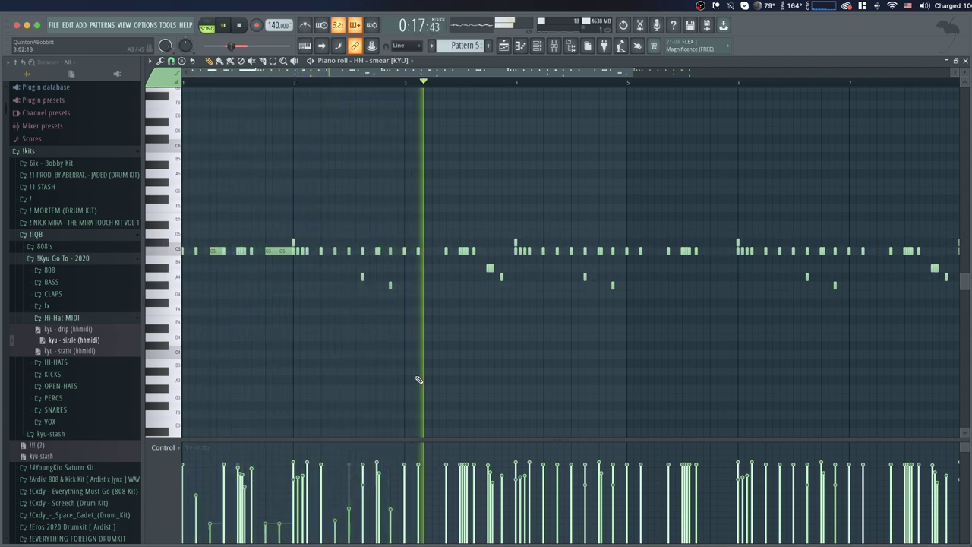
# Add a quiet C5 hi-hat note in bar 3 shortly before the roll and play the pattern
pyautogui.press('space')
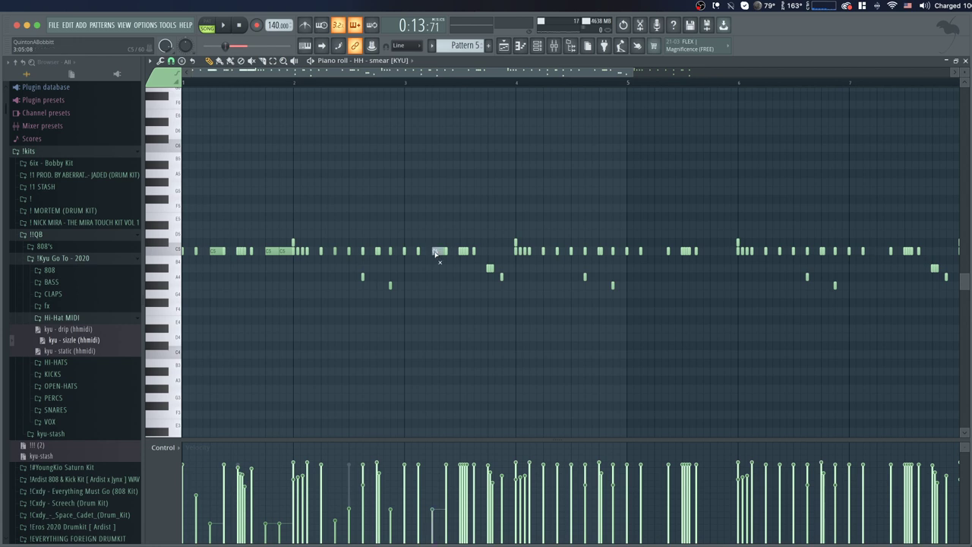
pyautogui.doubleClick(436, 251)
pyautogui.click(551, 346)
pyautogui.press('space')
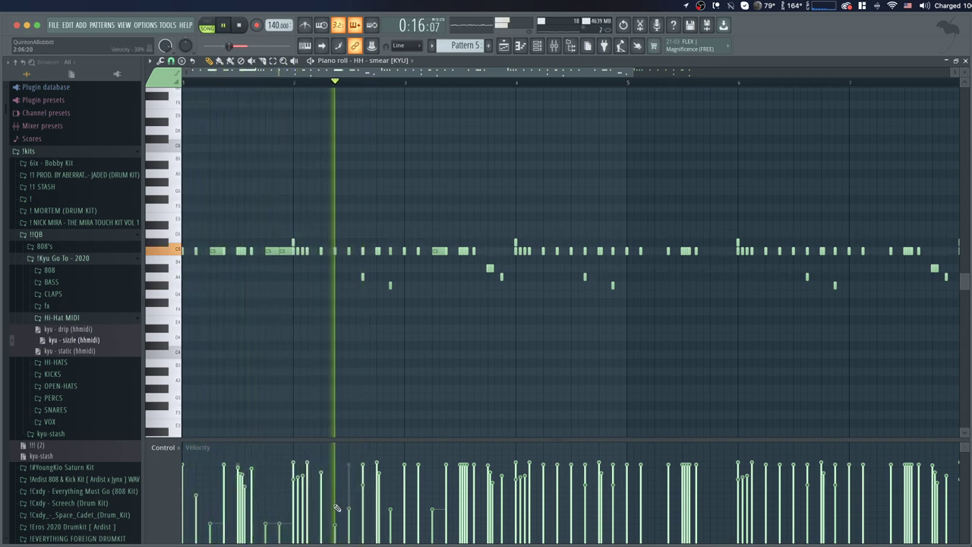
# Vary the hi-hat velocities through bars 2 to 4 with softer hits, and delete all hi-hat notes in bars 5 to 8
pyautogui.press('space')
pyautogui.press('space')
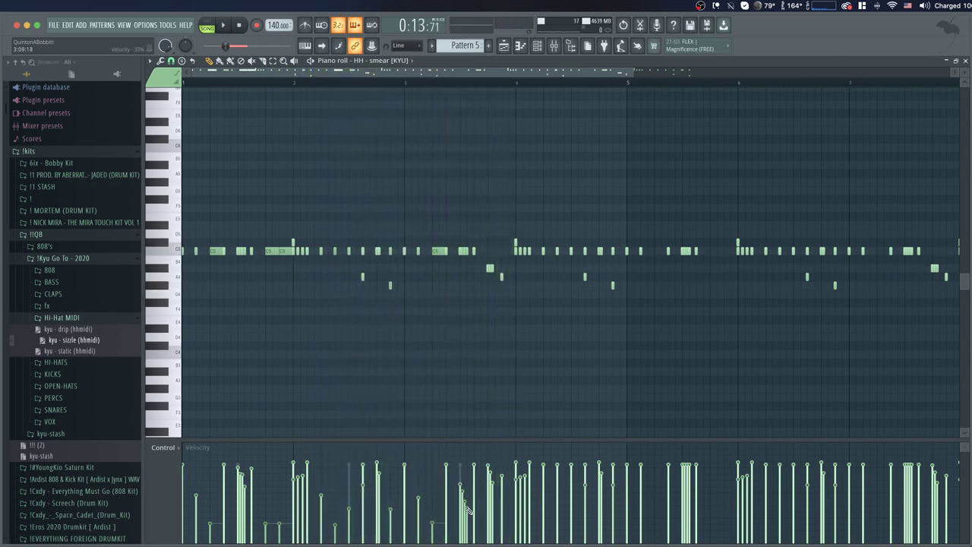
pyautogui.press('space')
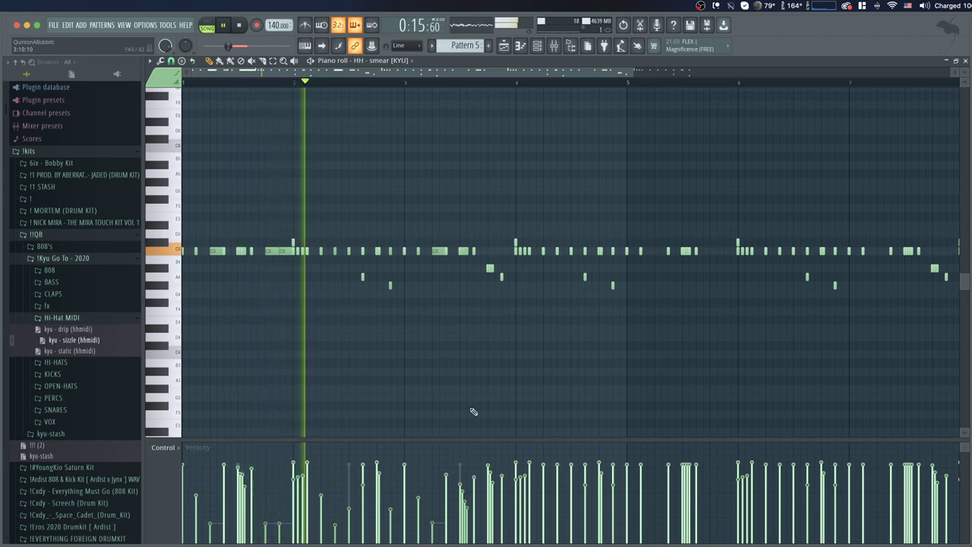
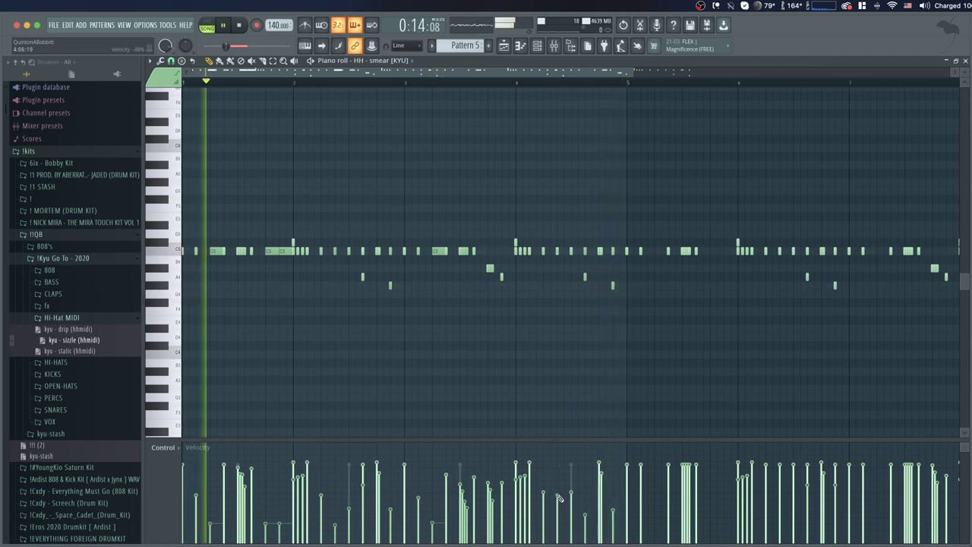
pyautogui.scroll(-2, 631, 89)
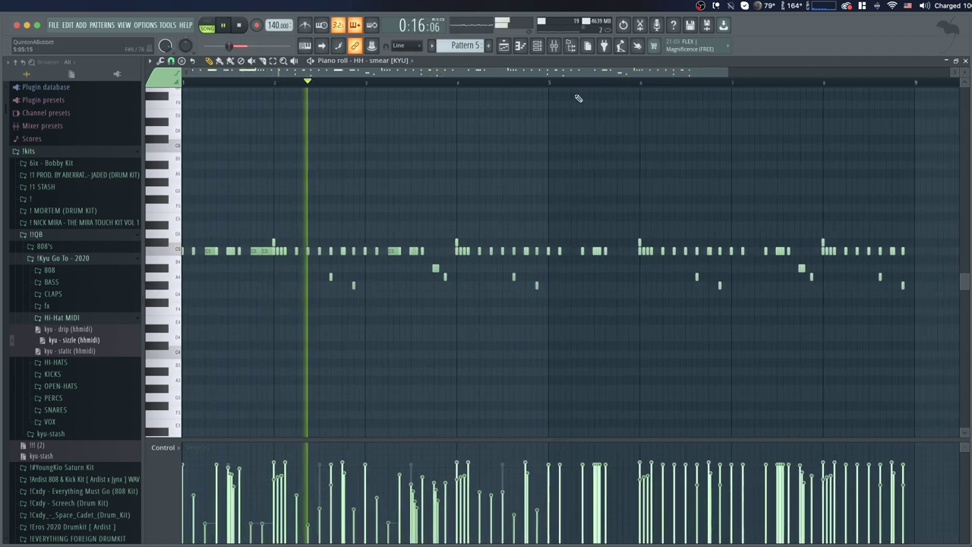
pyautogui.moveTo(545, 161); pyautogui.dragTo(941, 351)
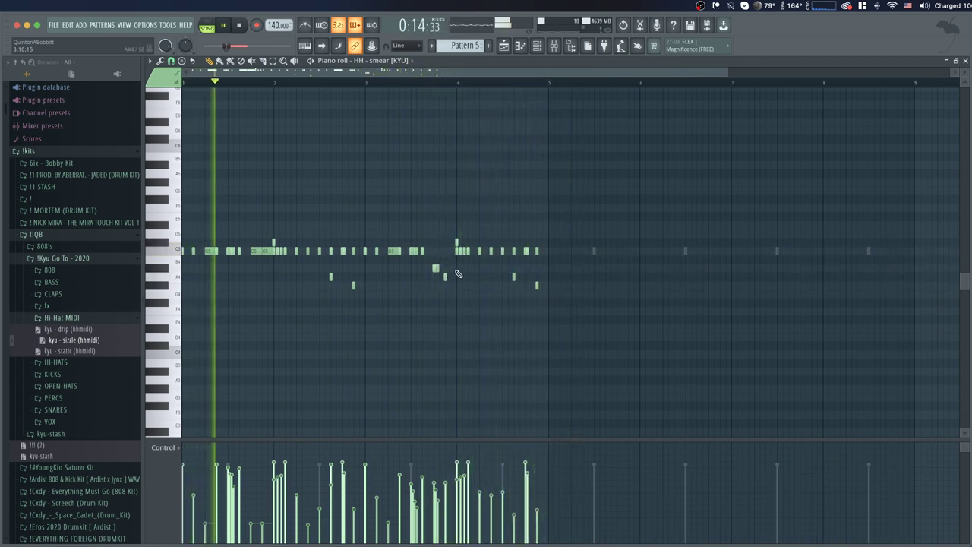
# Ramp up the velocities of the roll that opens bar 4 and duplicate bars 1 to 4 into bars 5 to 8
pyautogui.moveTo(433, 213); pyautogui.dragTo(473, 271)
pyautogui.moveTo(462, 472); pyautogui.dragTo(472, 471)
pyautogui.press('space')
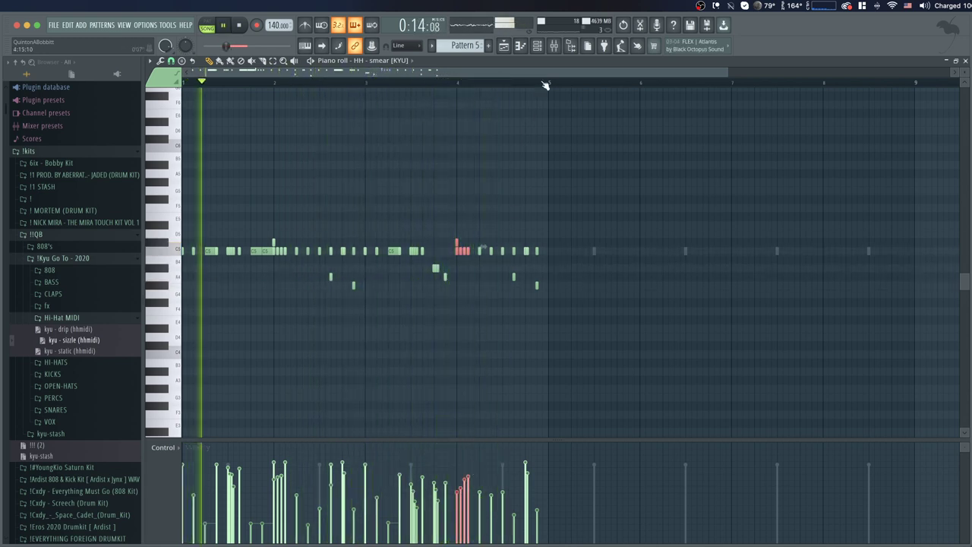
# Add OH - atake [KYU] from the OPEN-HATS folder as a new channel and place a hit on its first step
pyautogui.click(542, 47)
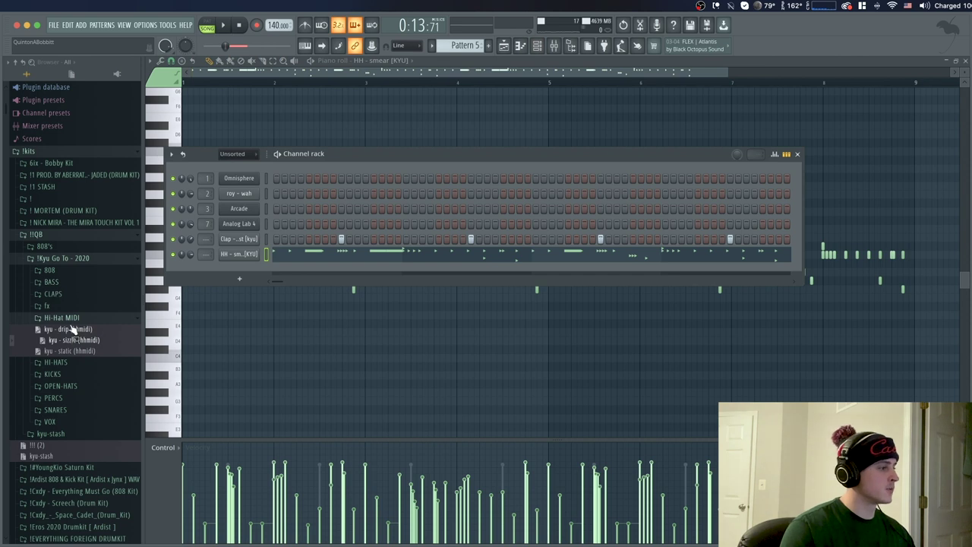
pyautogui.click(66, 318)
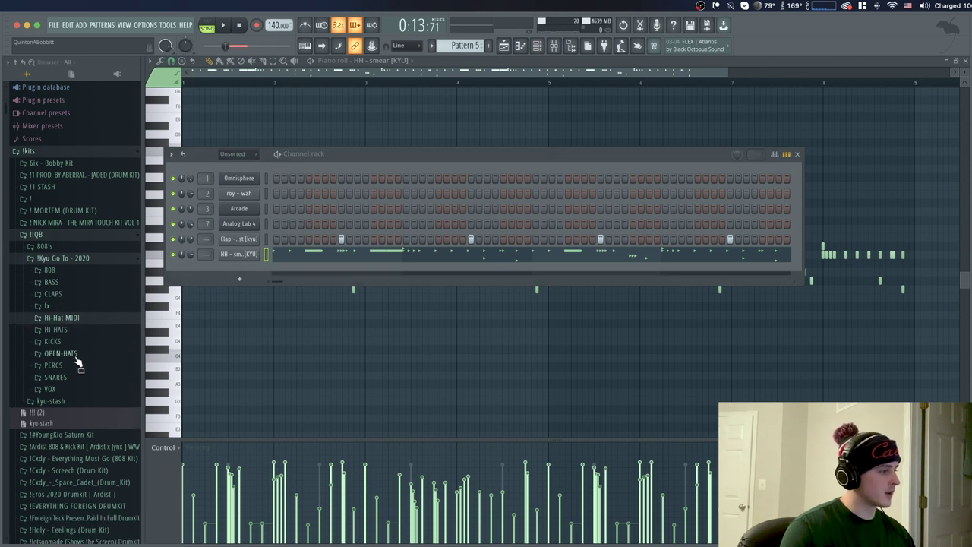
pyautogui.click(76, 354)
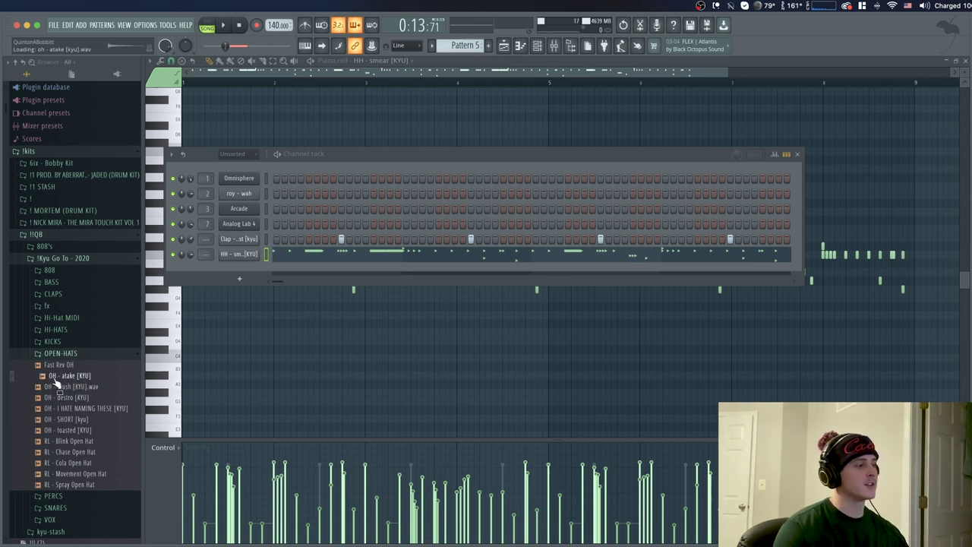
pyautogui.moveTo(251, 274); pyautogui.dragTo(277, 265)
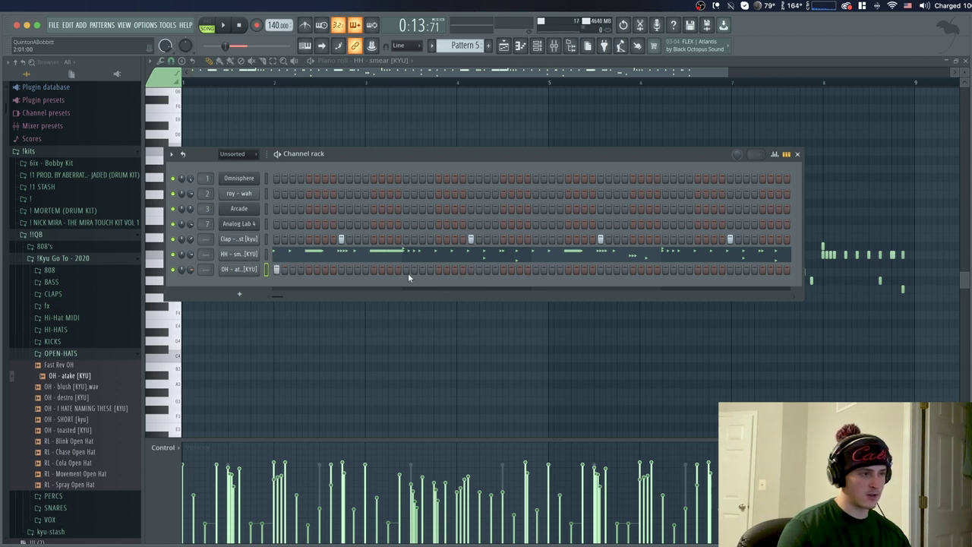
# Open the OH - atake channel in the piano roll, add a hit at bar 3 and lower both hits to A4
pyautogui.click(375, 71)
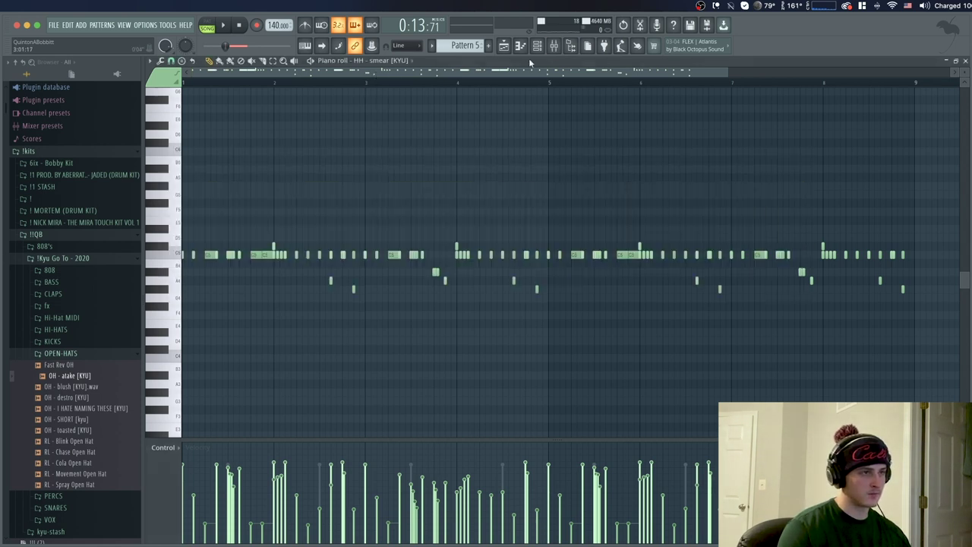
pyautogui.click(551, 49)
pyautogui.rightClick(254, 258)
pyautogui.click(282, 271)
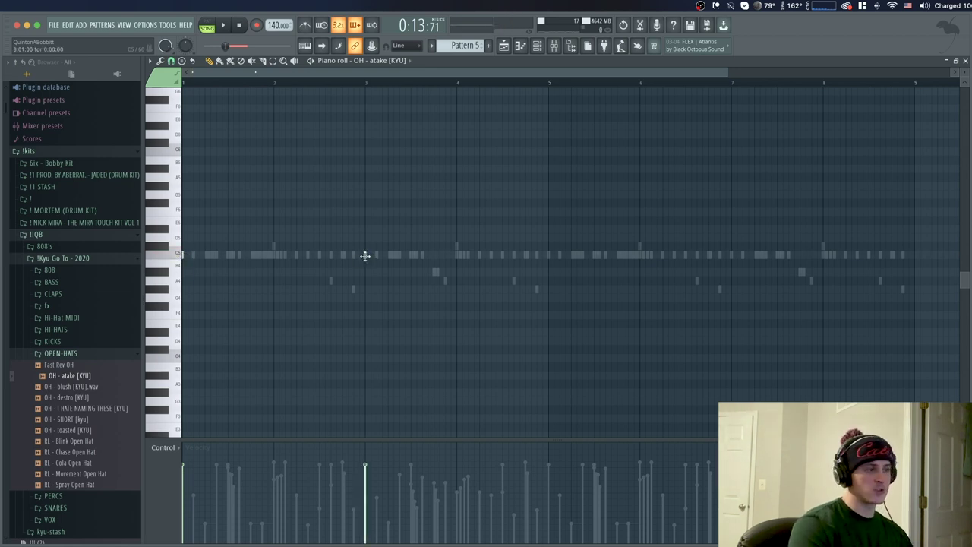
pyautogui.press('space')
pyautogui.press('space')
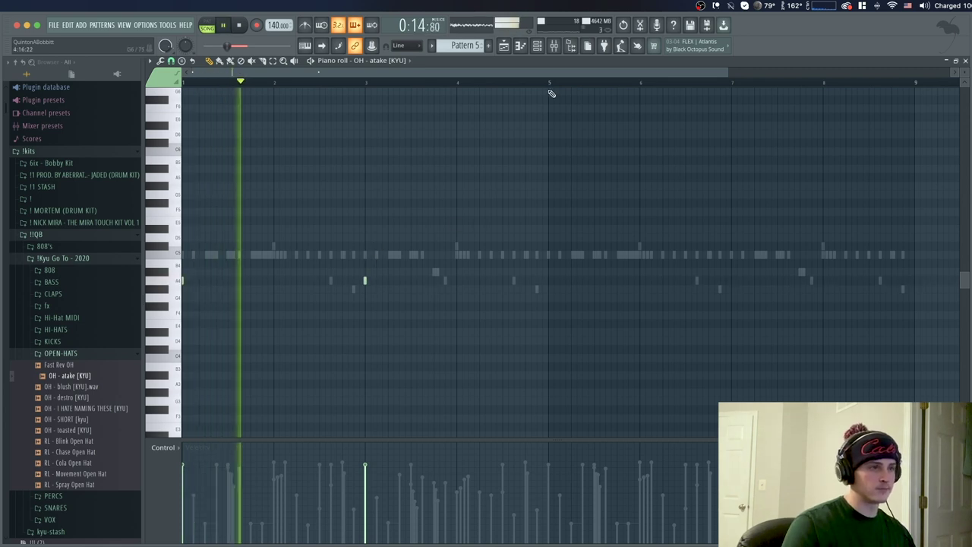
# Duplicate the open-hat hits of bars 1 to 4 into bars 5 to 8
pyautogui.moveTo(549, 83); pyautogui.dragTo(184, 85)
pyautogui.hotkey('ctrl', 'b')
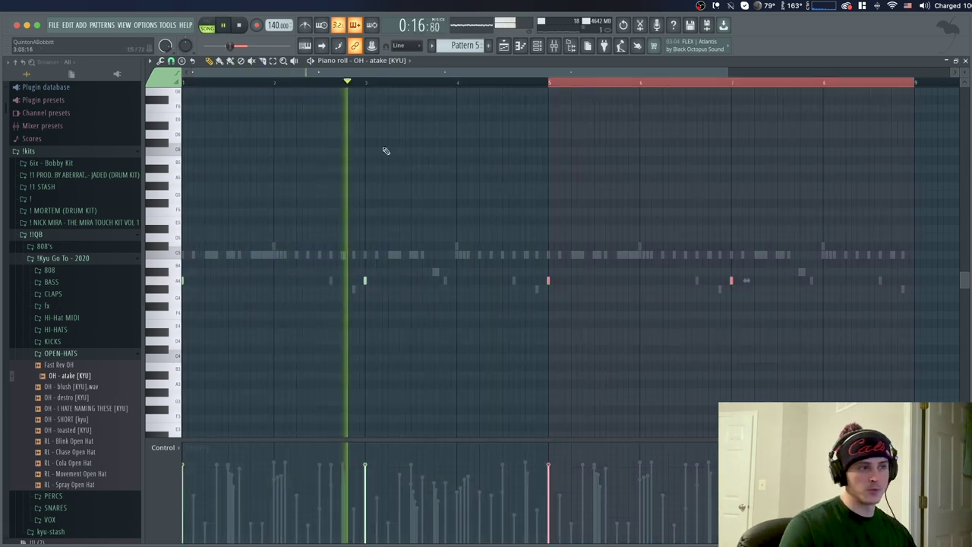
pyautogui.keyDown('ctrl'); pyautogui.click(193, 83); pyautogui.keyUp('ctrl')
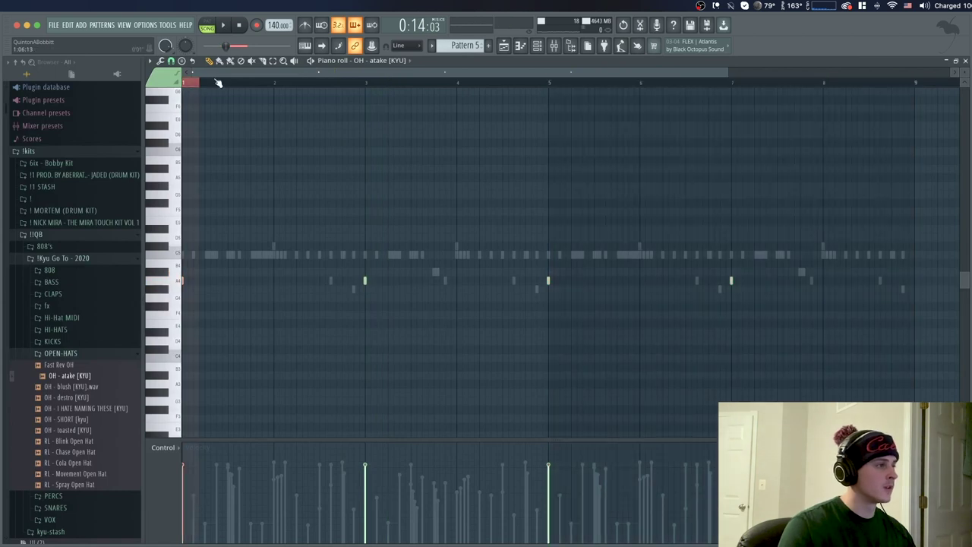
# Add 808 - spinz2 [KYU] from the 808 folder as a new channel above the clap, with a hit on its first step
pyautogui.click(537, 46)
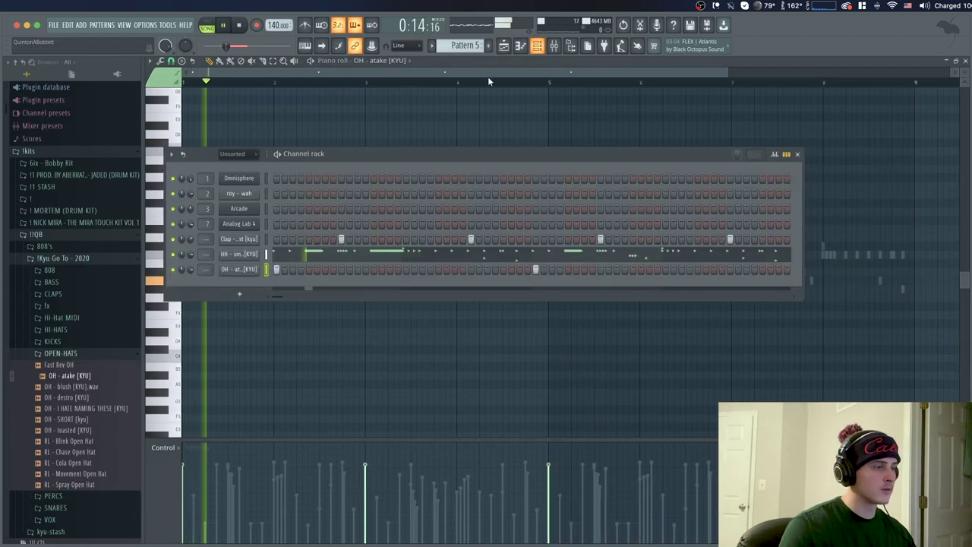
pyautogui.click(61, 353)
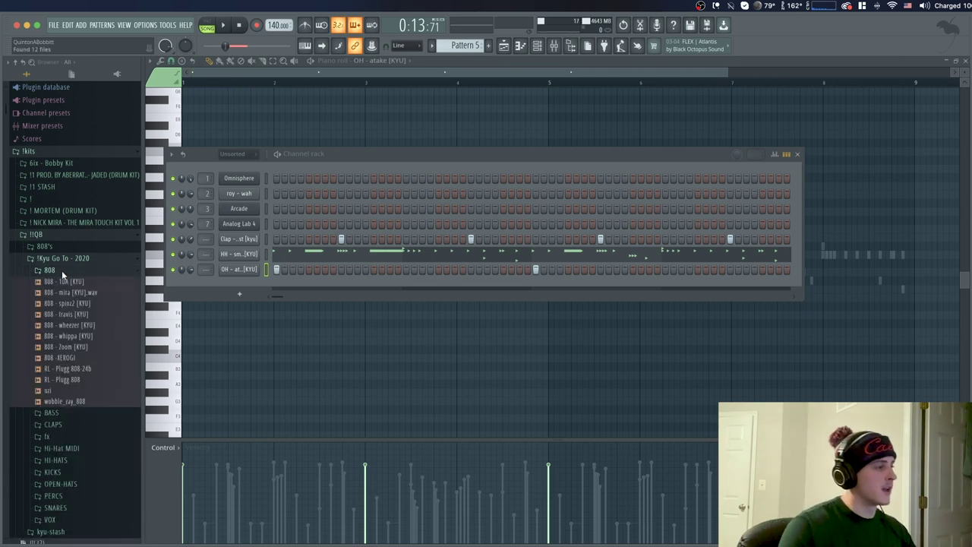
pyautogui.click(61, 270)
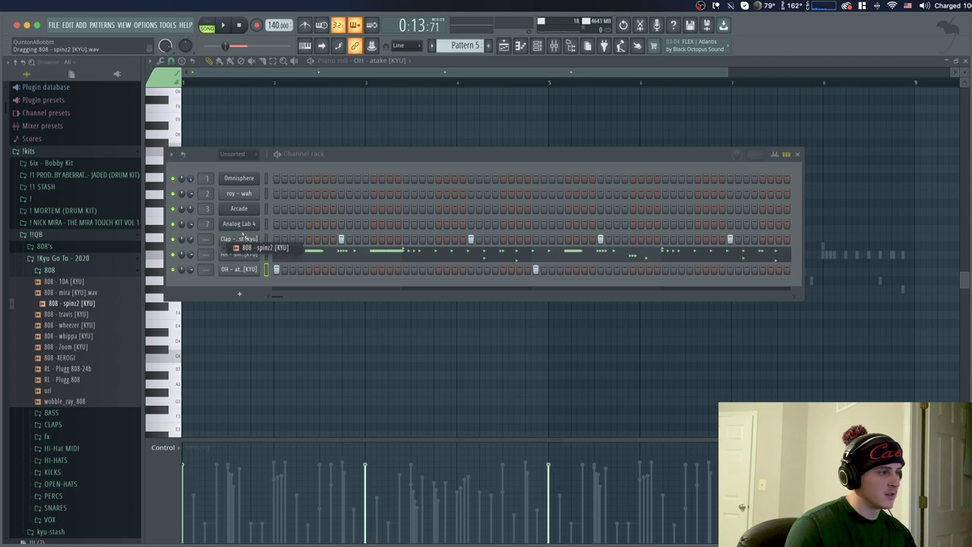
pyautogui.moveTo(243, 238); pyautogui.dragTo(242, 239)
pyautogui.rightClick(242, 239)
pyautogui.click(269, 243)
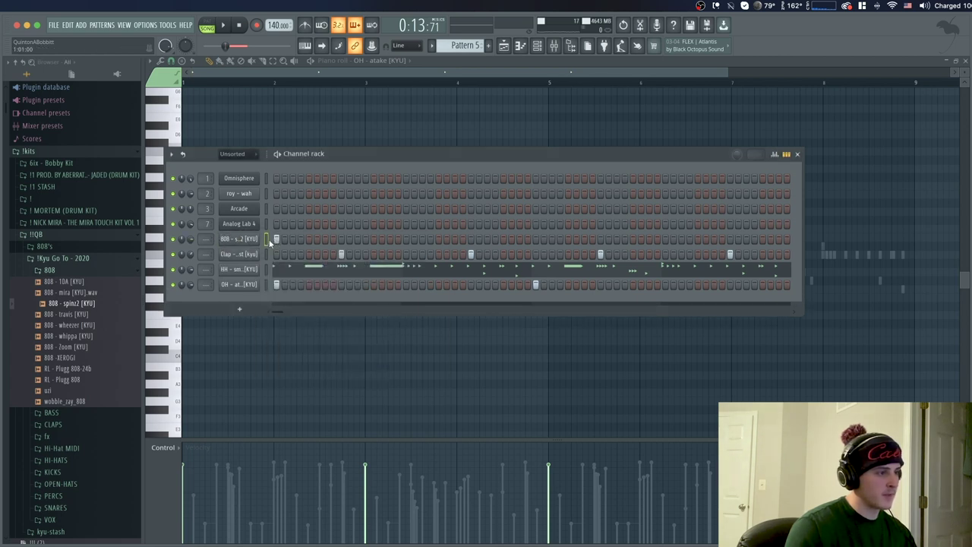
# In the 808 channel's piano roll, add G5 on beat 2 of bar 2, F5 at bar 3 and two F5 hits in bar 4 during playback
pyautogui.rightClick(256, 238)
pyautogui.click(267, 238)
pyautogui.press('space')
pyautogui.press('space')
pyautogui.press('space')
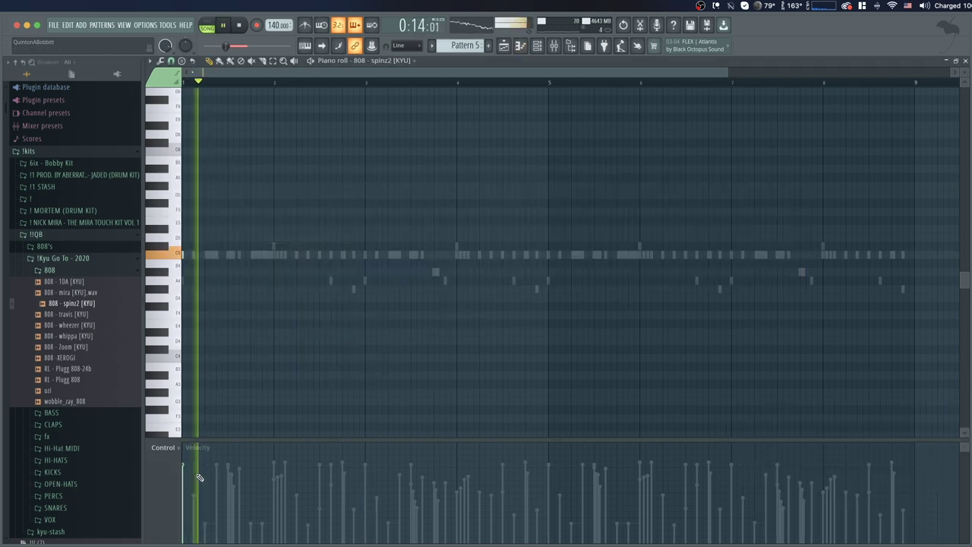
pyautogui.press('space')
pyautogui.press('space')
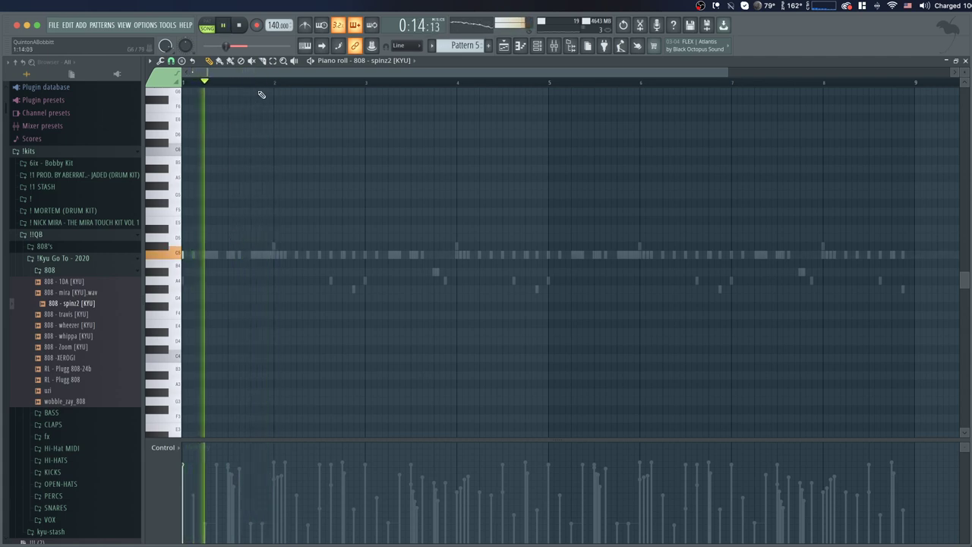
pyautogui.press('space')
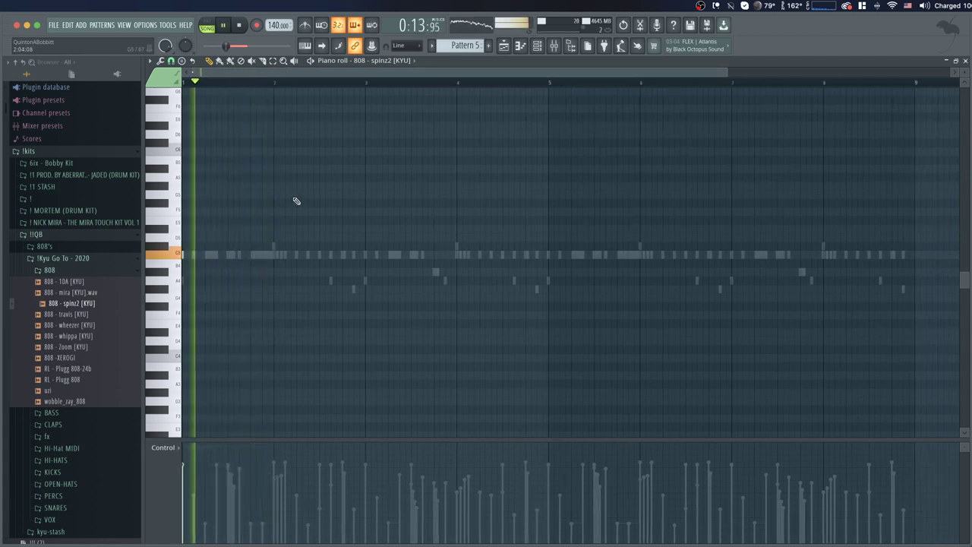
pyautogui.click(296, 194)
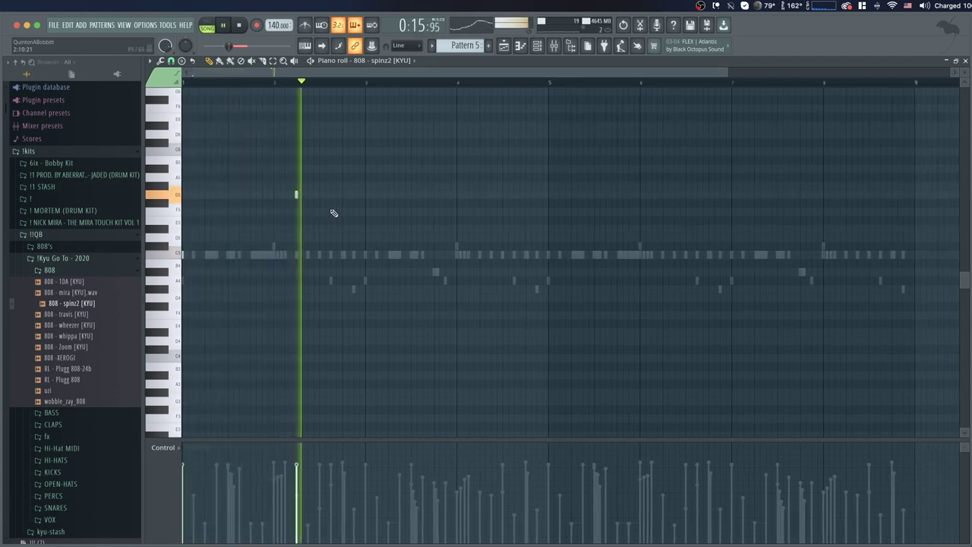
pyautogui.click(365, 211)
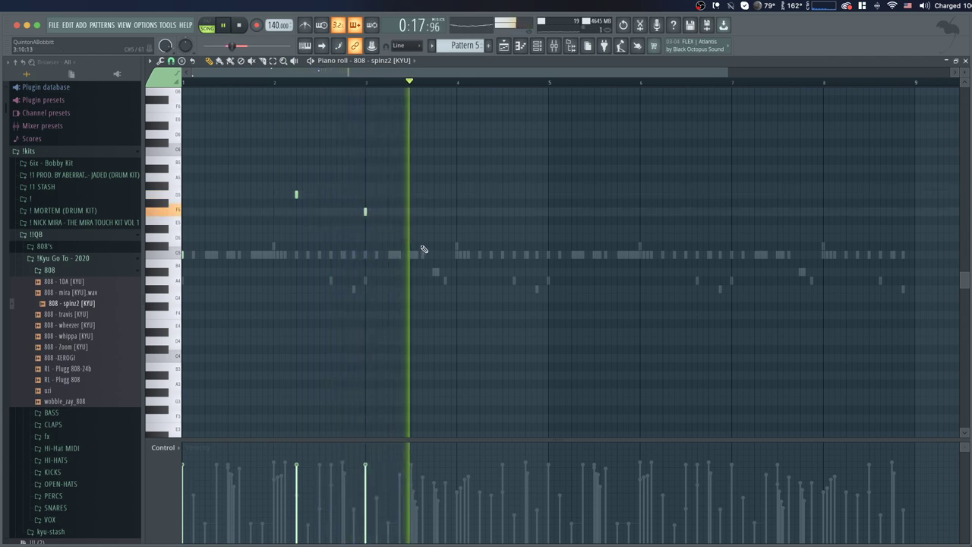
pyautogui.click(479, 211)
pyautogui.click(513, 211)
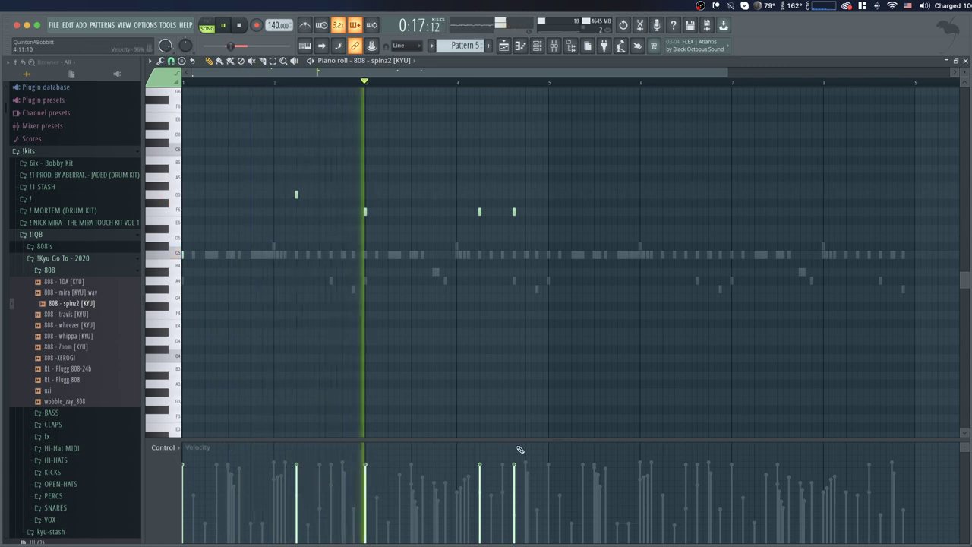
# Raise the velocities of the 808 hits to maximum and play the beat back alongside the channel rack
pyautogui.press('space')
pyautogui.press('space')
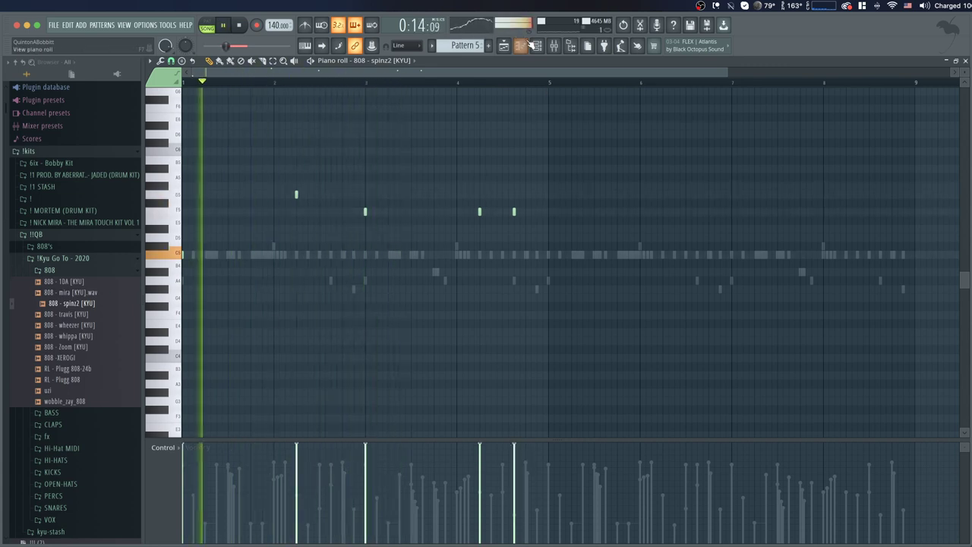
pyautogui.press('F6')
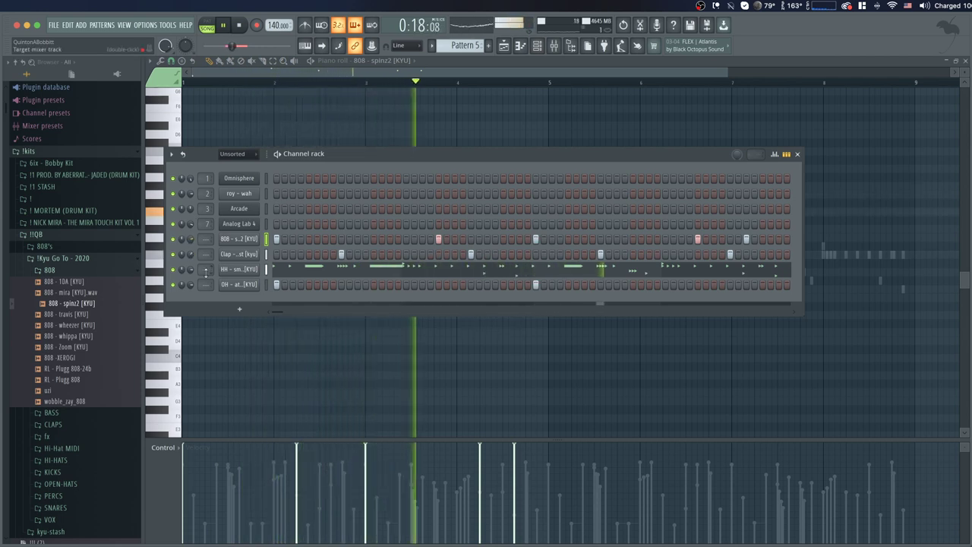
pyautogui.press('space')
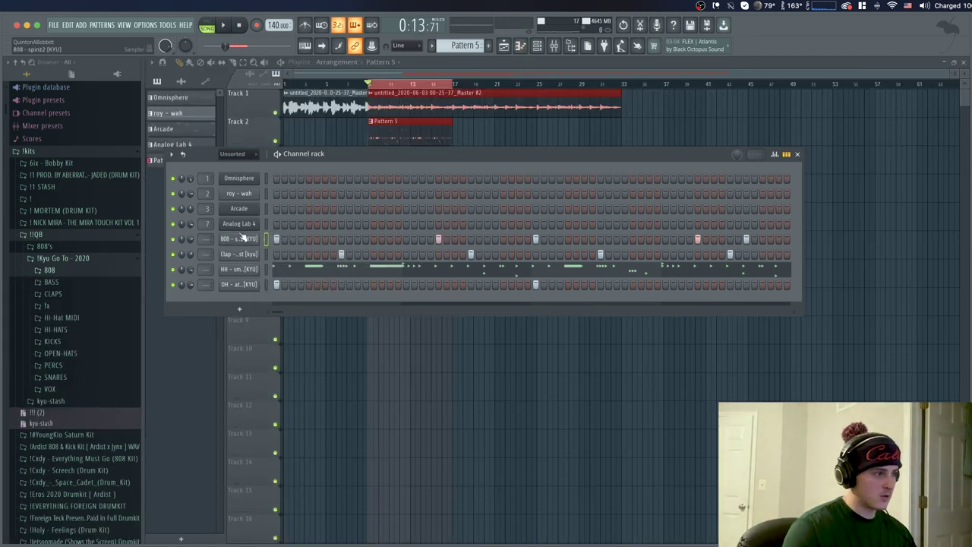
# Duplicate the 808 notes of bars 1 to 4 into bars 5 to 8 and clear the selection
pyautogui.rightClick(241, 238)
pyautogui.click(254, 244)
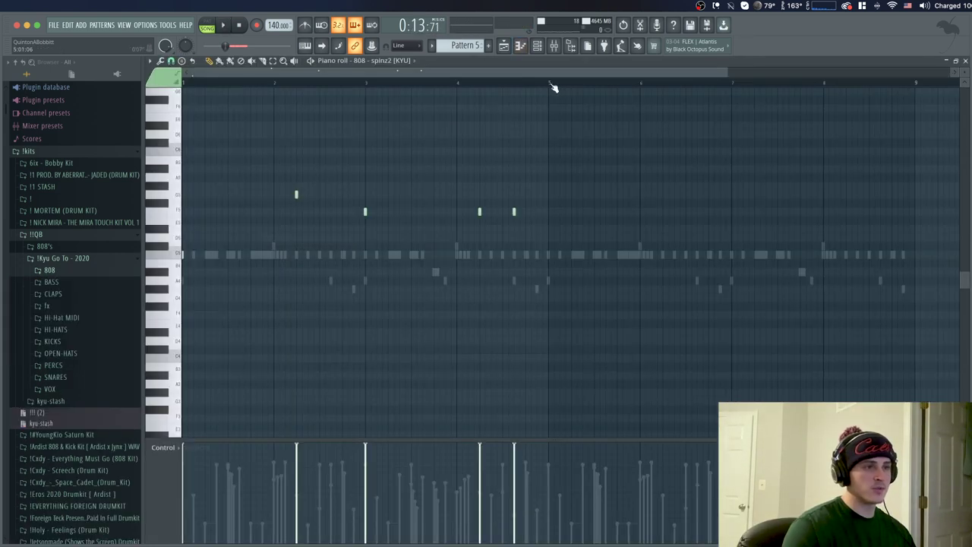
pyautogui.moveTo(552, 84); pyautogui.dragTo(183, 84)
pyautogui.hotkey('ctrl', 'b')
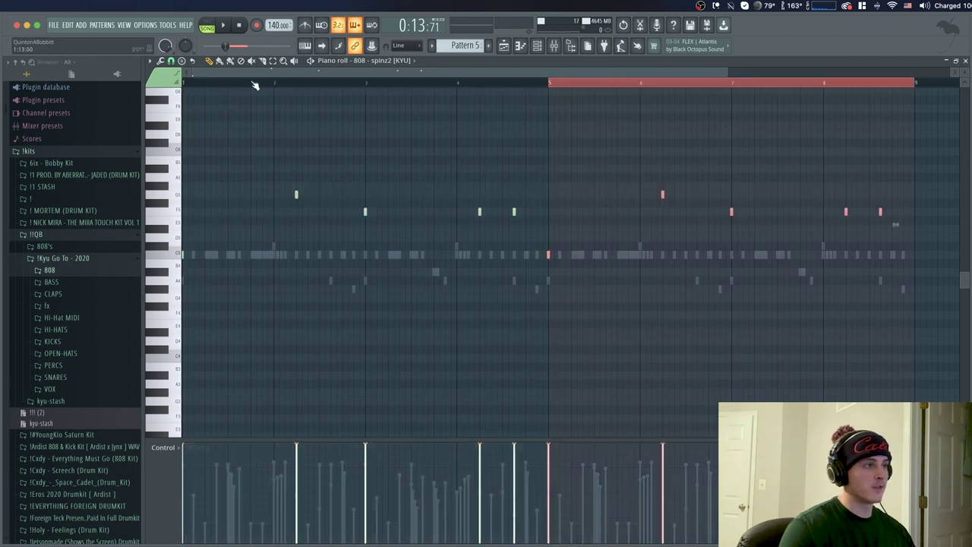
pyautogui.click(252, 79)
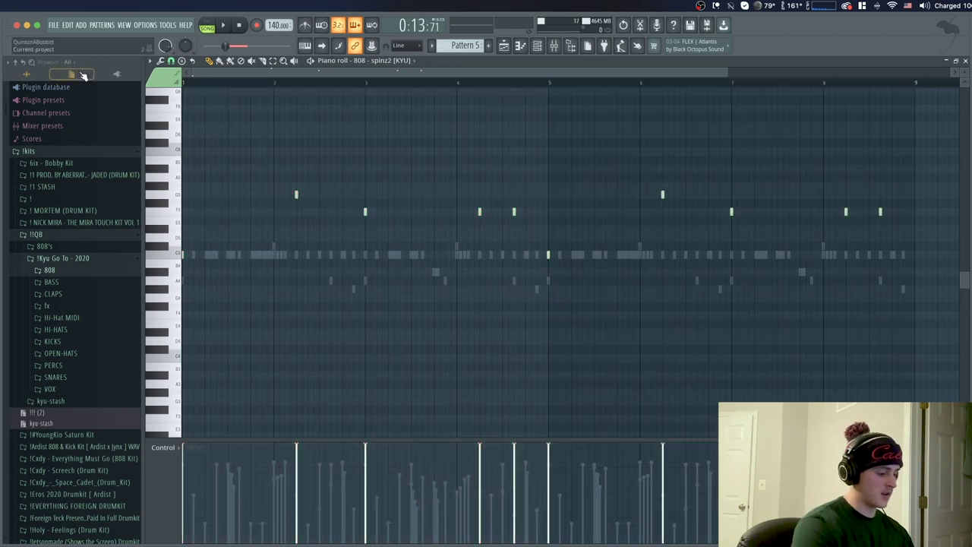
# Extend every 808 note until the next one starts, and play back bars 5 to 8
pyautogui.hotkey('ctrl', 'l')
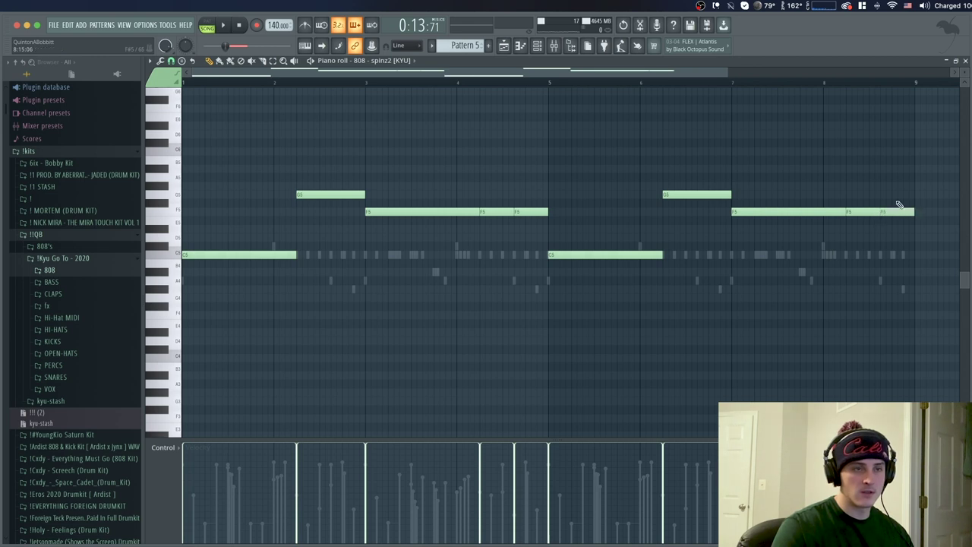
pyautogui.hscroll(4, 697, 87)
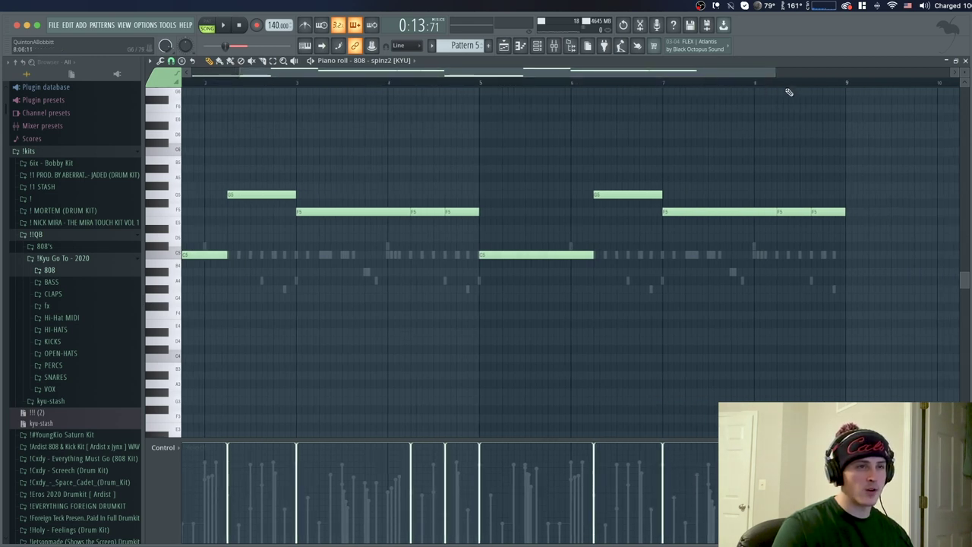
pyautogui.moveTo(750, 73); pyautogui.dragTo(784, 76)
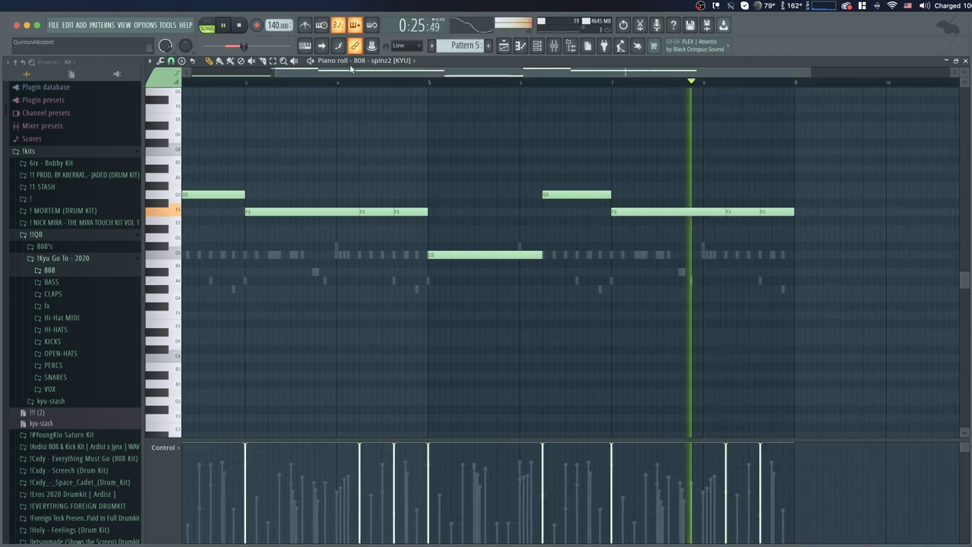
pyautogui.press('space')
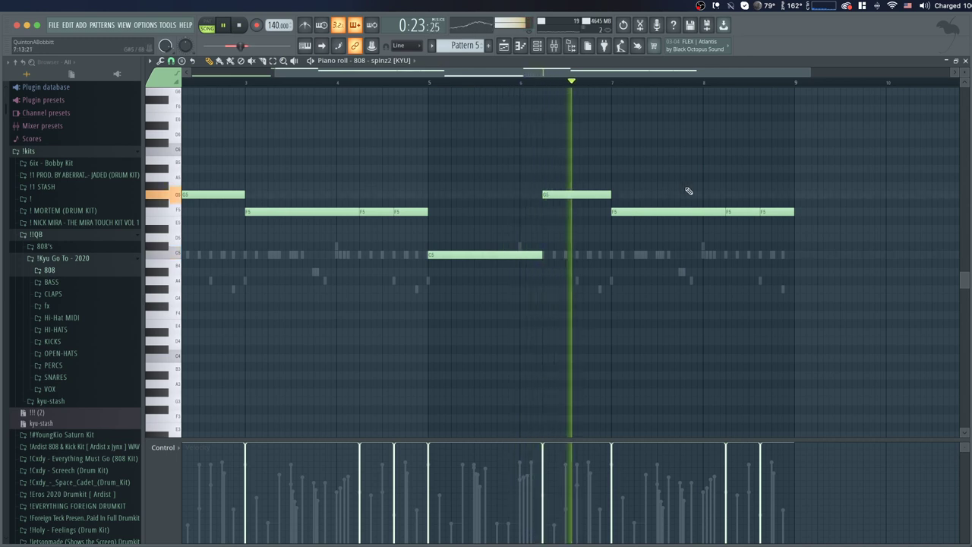
pyautogui.press('space')
pyautogui.press('space')
pyautogui.press('space')
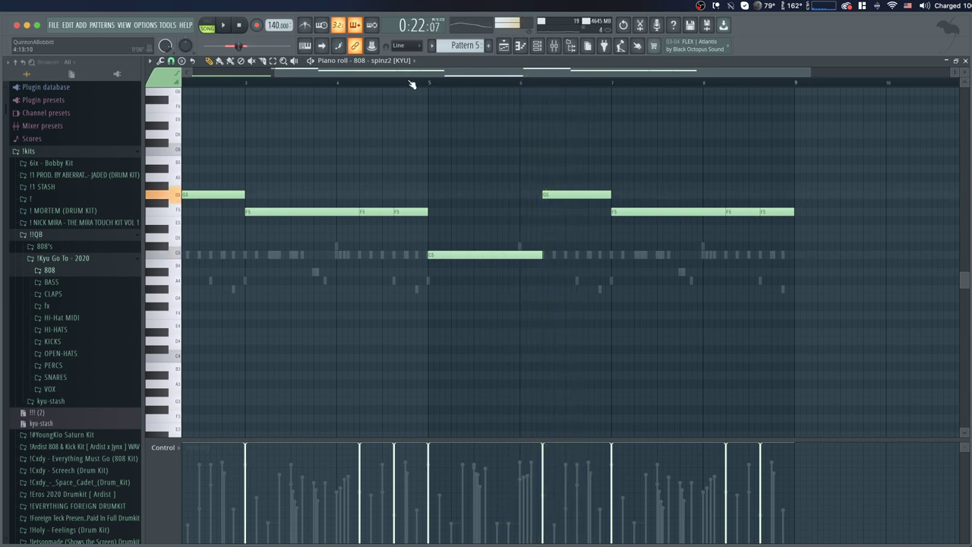
pyautogui.press('space')
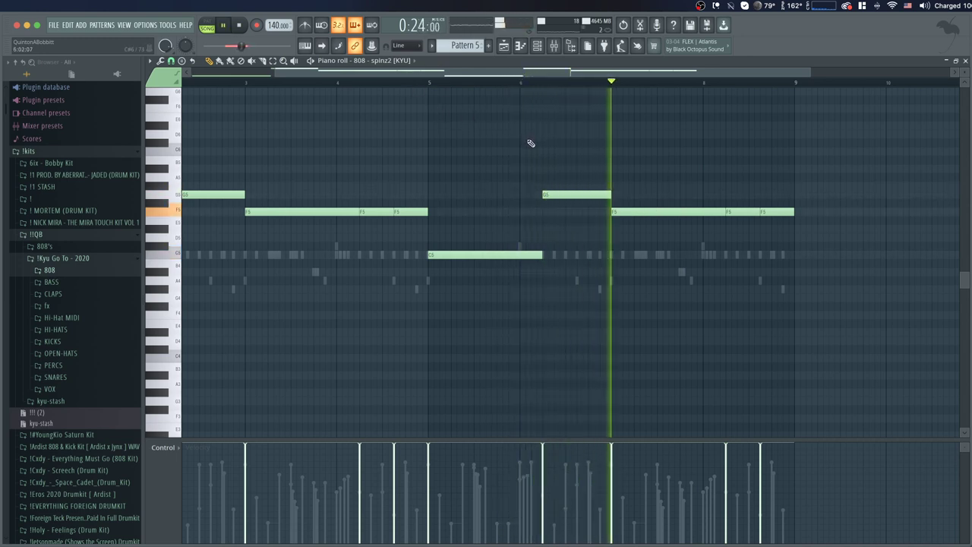
pyautogui.press('space')
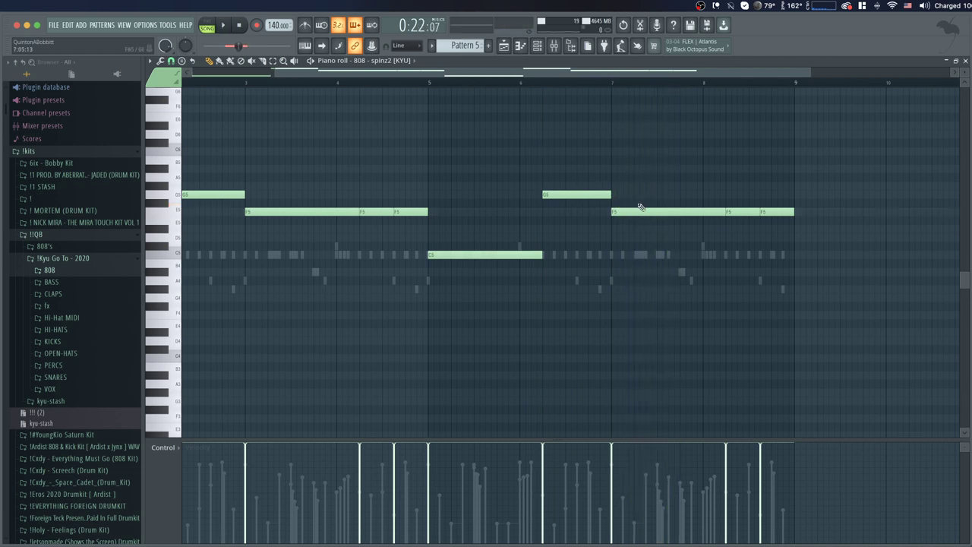
# Slice the long F5 808 note on the last half-beat of bar 7, undoing the first, earlier cut
pyautogui.press('space')
pyautogui.click(682, 211)
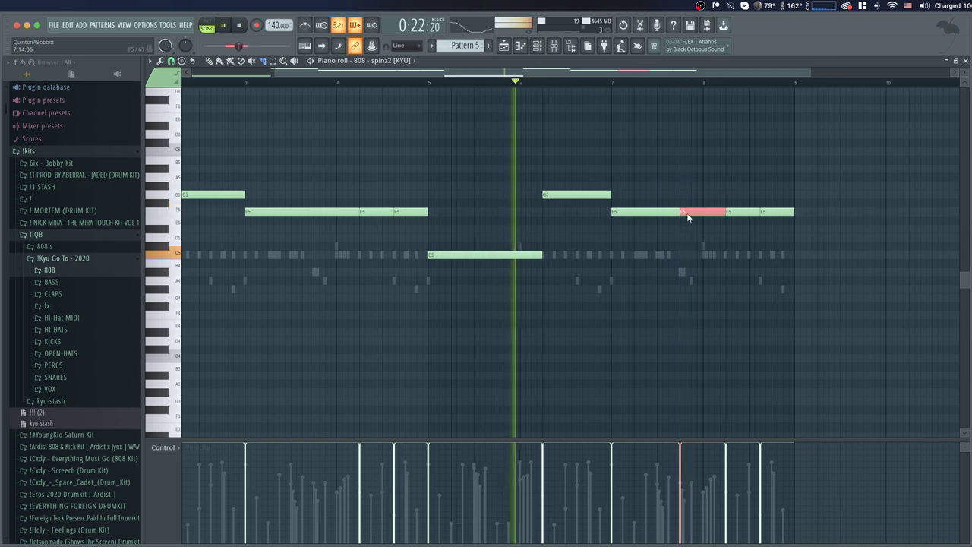
pyautogui.rightClick(687, 212)
pyautogui.click(691, 212)
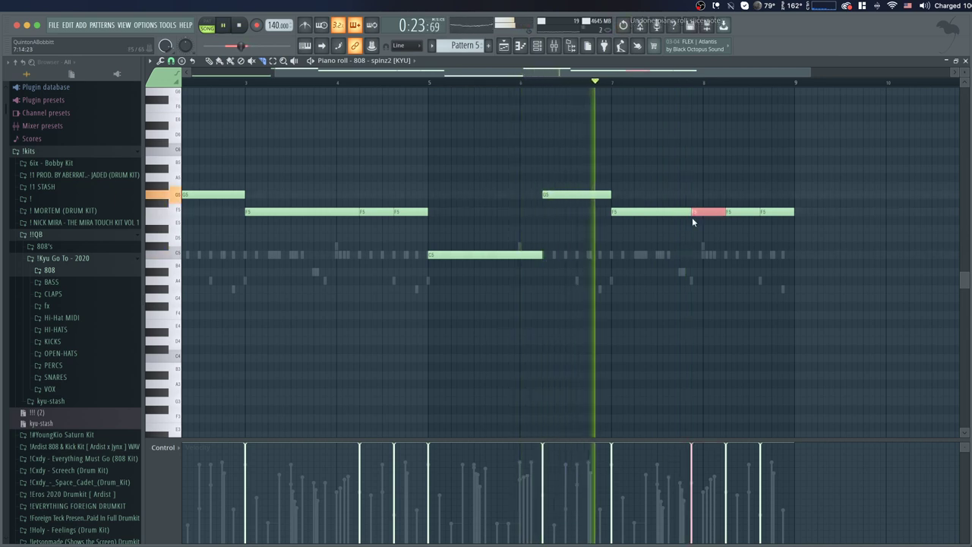
pyautogui.keyDown('super'); pyautogui.click(696, 261); pyautogui.keyUp('super')
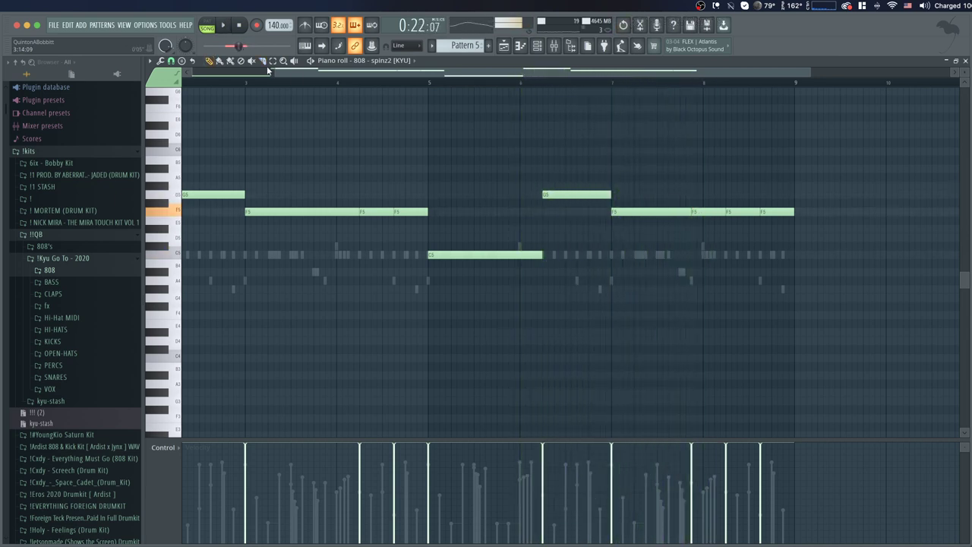
# Change the grid snap and slice the F5 808 note early in bar 8 into three short roll notes leading into beat 2
pyautogui.click(172, 61)
pyautogui.click(193, 169)
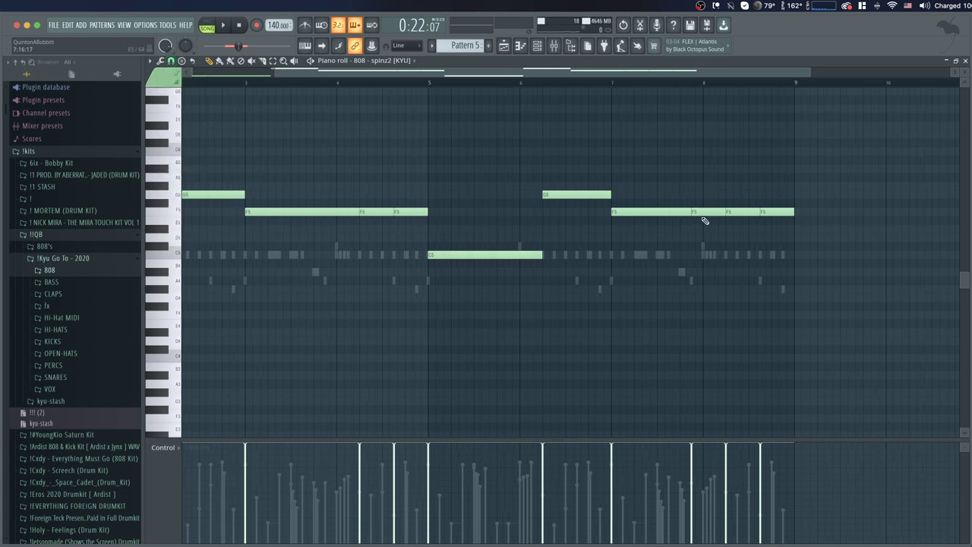
pyautogui.scroll(3, 742, 85)
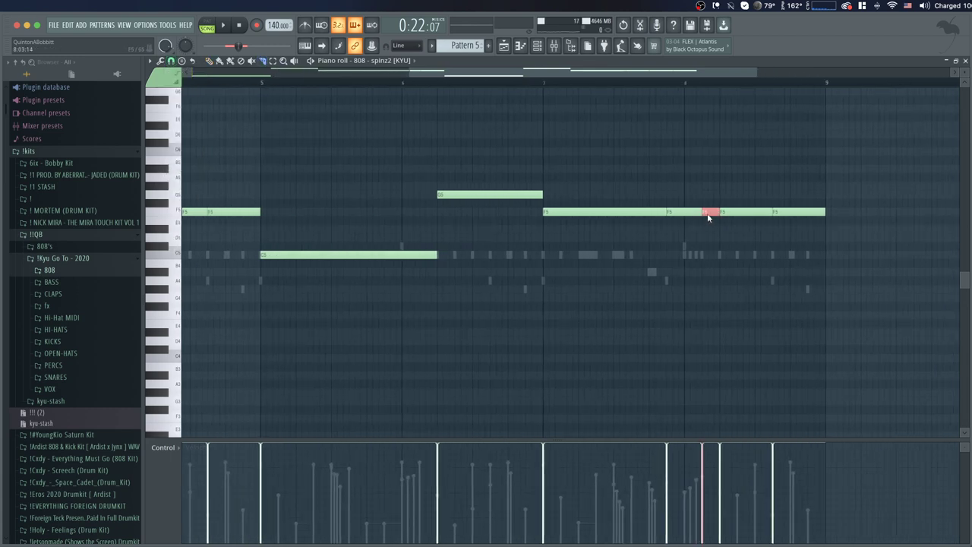
pyautogui.press('space')
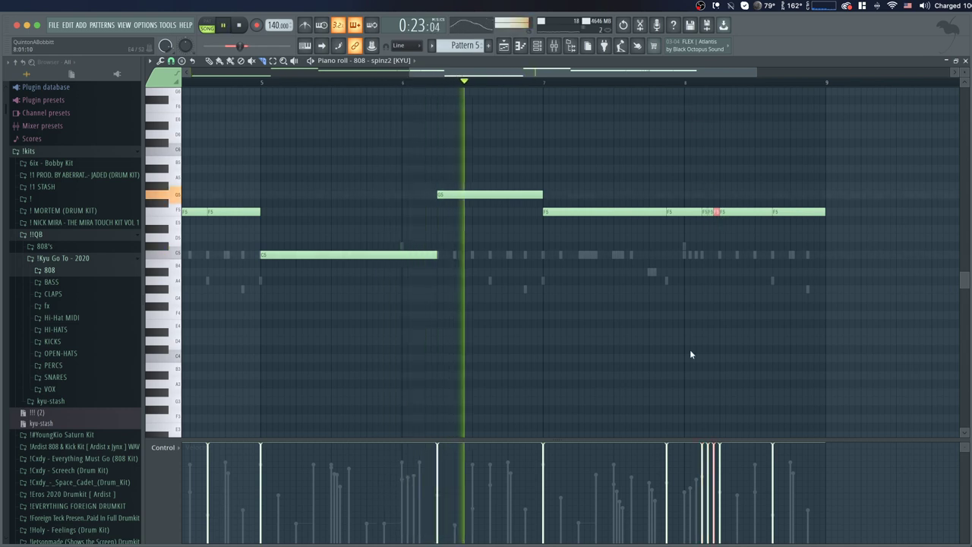
# Ramp up the velocities of the short 808 roll in bar 8 and slice an extra F5 hit after it
pyautogui.moveTo(702, 464); pyautogui.dragTo(715, 457)
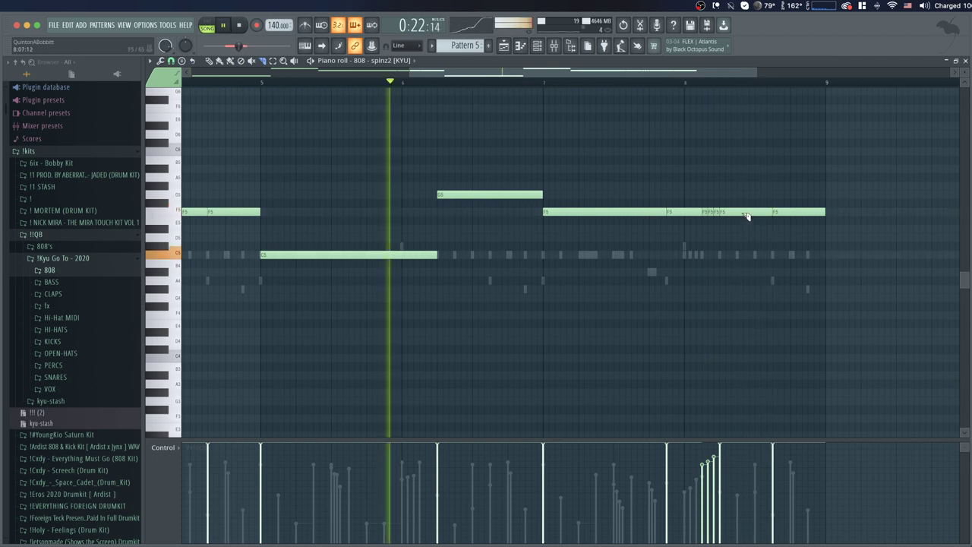
pyautogui.moveTo(744, 207); pyautogui.dragTo(745, 216)
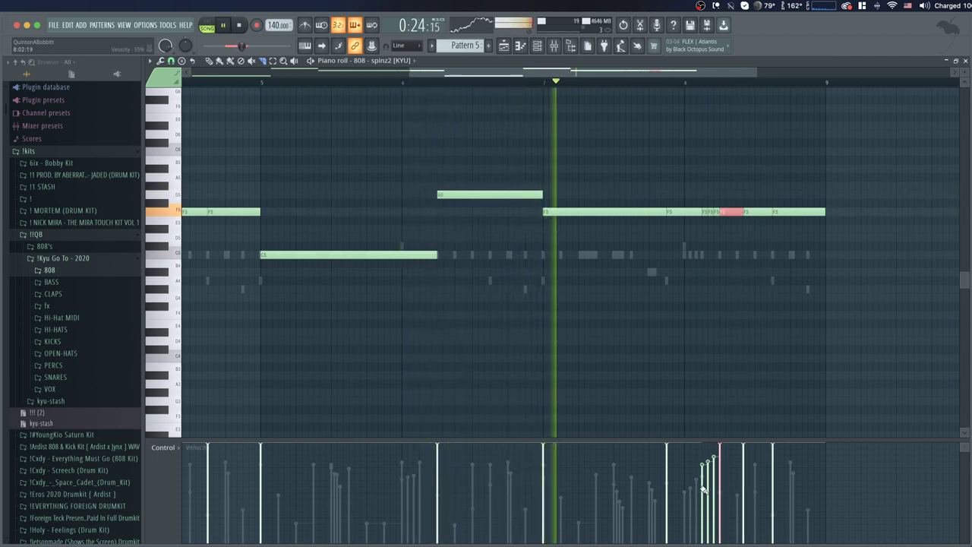
pyautogui.keyDown('super'); pyautogui.click(716, 360); pyautogui.keyUp('super')
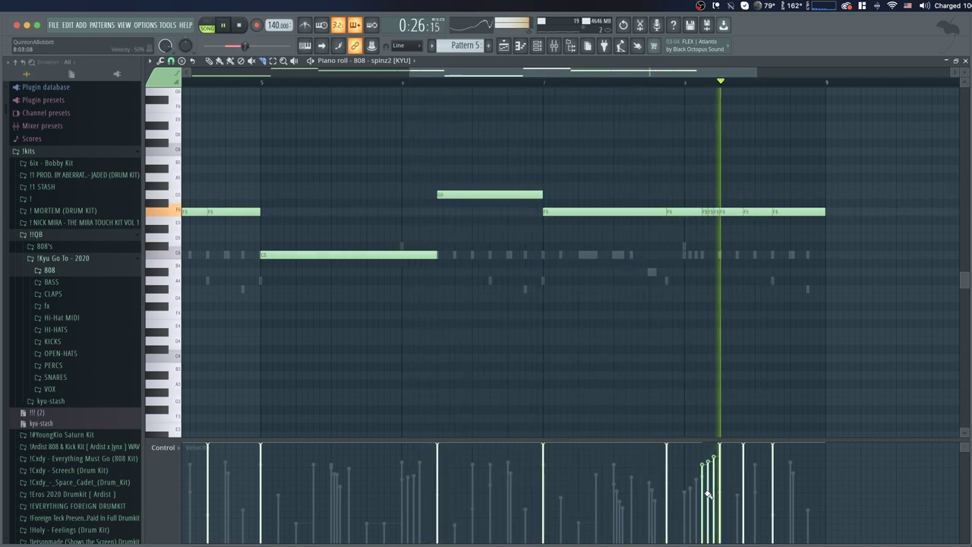
pyautogui.click(701, 485)
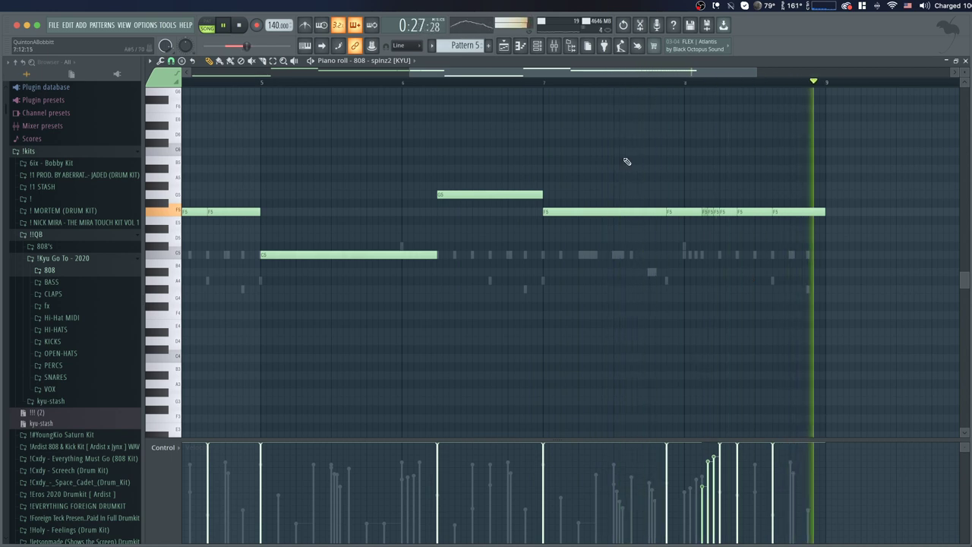
# Add Snare - Faith [KYU] from the SNARES folder as a new channel below the open hat
pyautogui.scroll(-5, 433, 89)
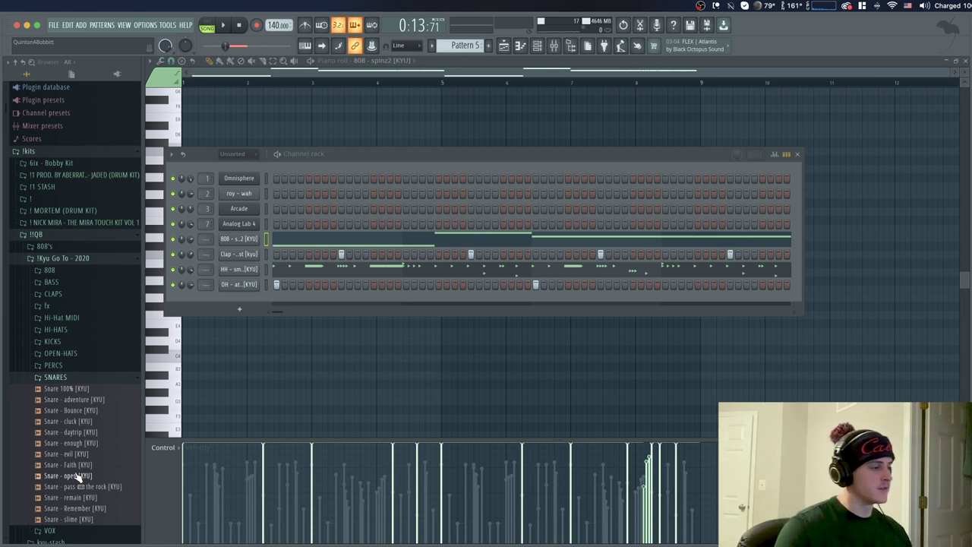
pyautogui.moveTo(193, 366); pyautogui.dragTo(232, 302)
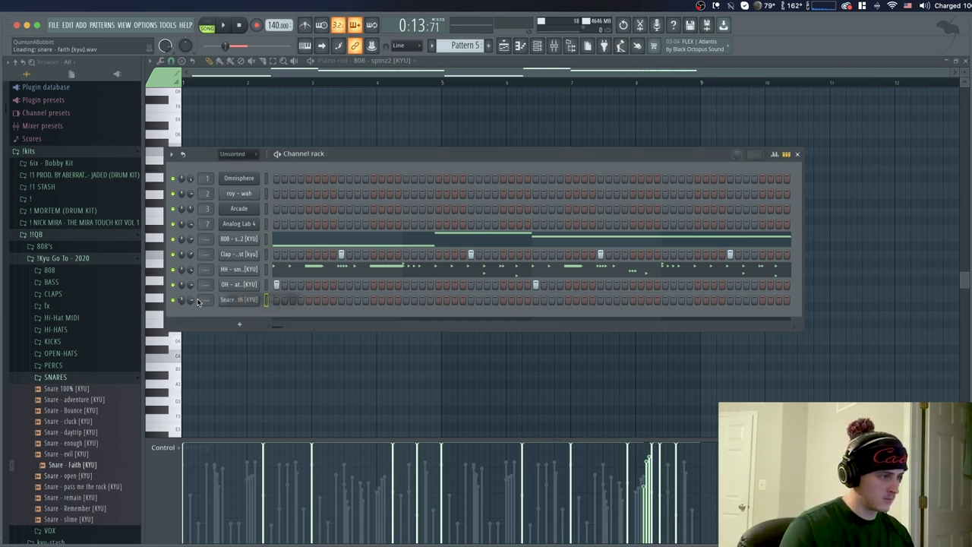
# Program Snare - Faith hits on steps 15, 19, 47, 51 and 63 of the four-bar pattern
pyautogui.click(390, 299)
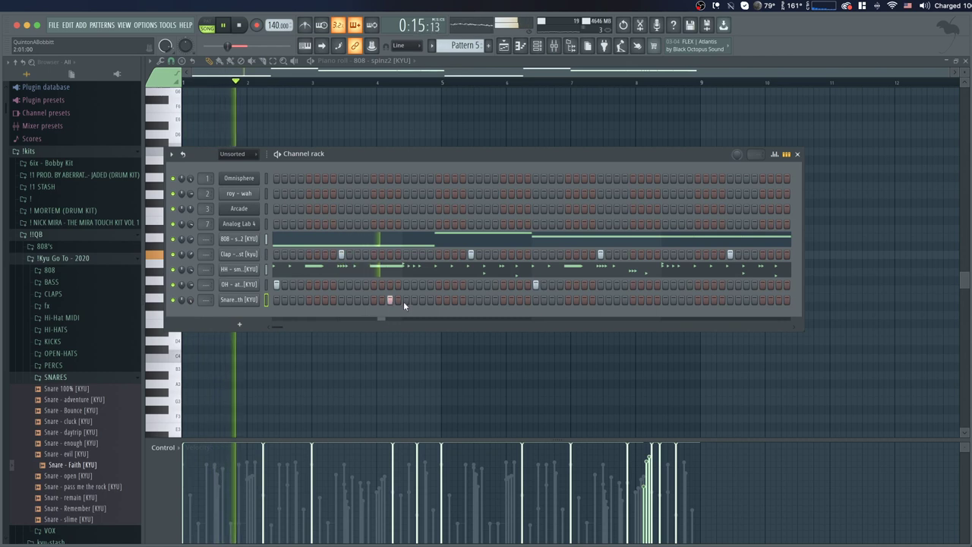
pyautogui.click(422, 300)
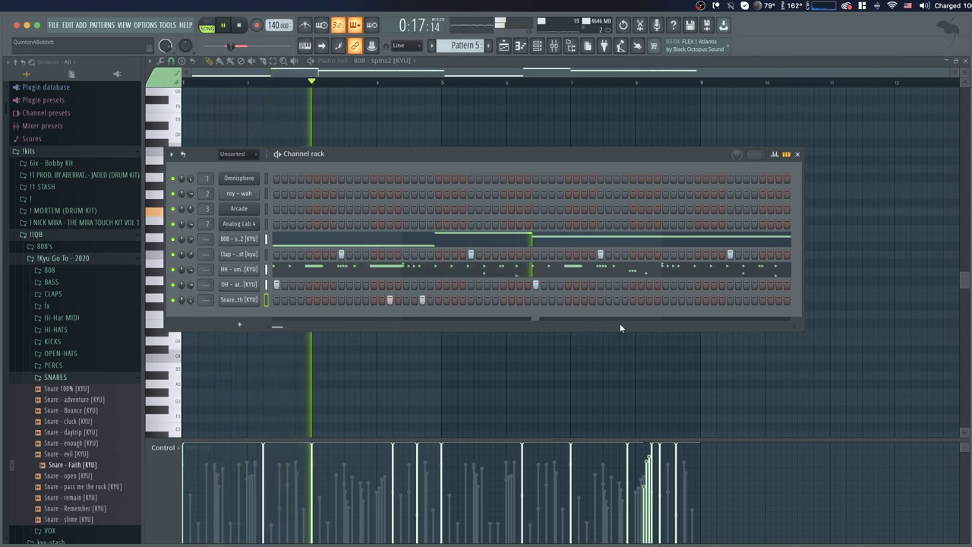
pyautogui.click(649, 300)
pyautogui.click(681, 300)
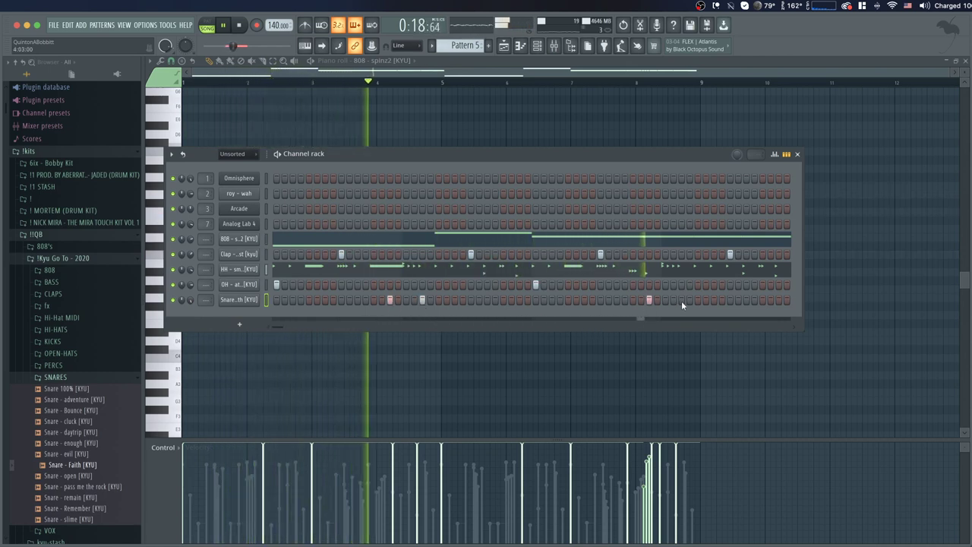
pyautogui.click(778, 299)
# Duplicate the Snare - Faith notes from bars 1–4 into bars 5–8 and clear the selection
pyautogui.rightClick(239, 299)
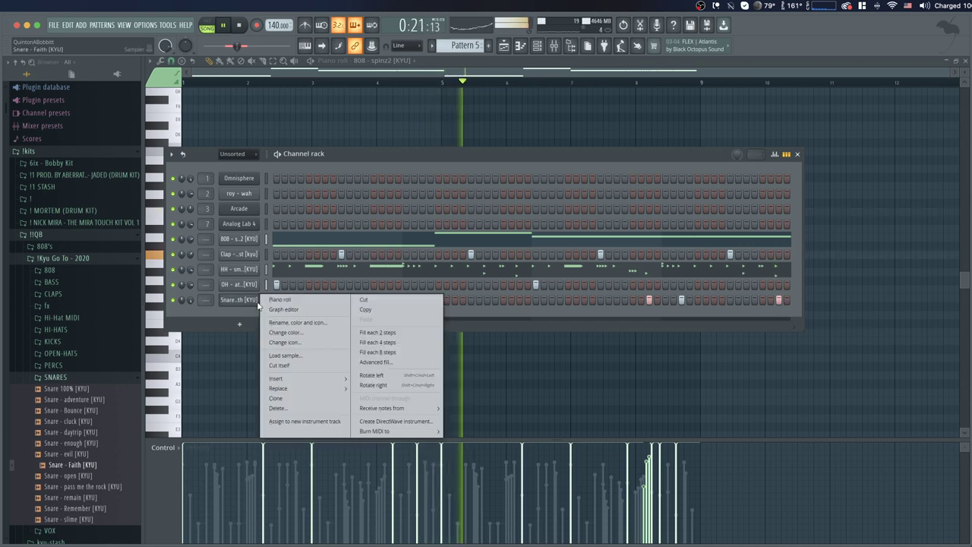
pyautogui.click(274, 303)
pyautogui.moveTo(444, 88); pyautogui.dragTo(186, 84)
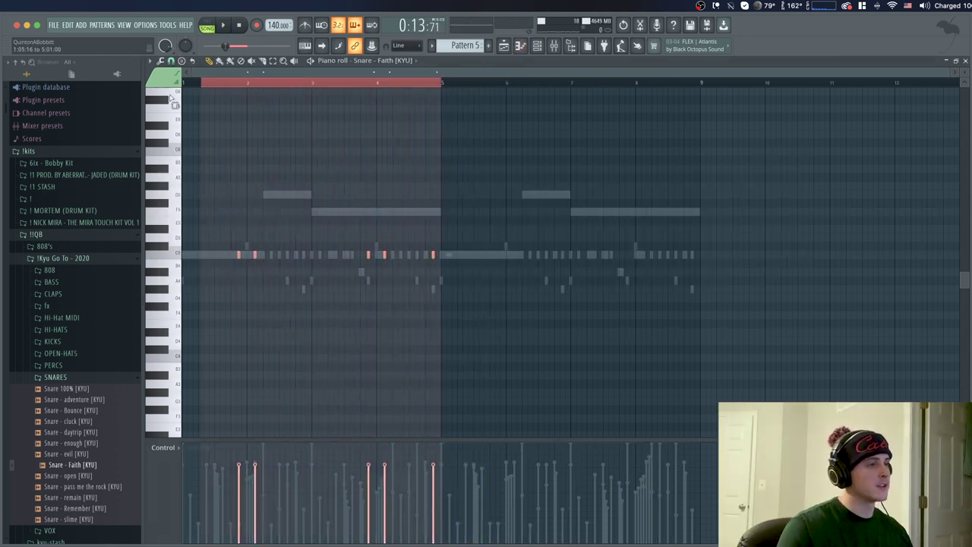
pyautogui.hotkey('ctrl', 'b')
pyautogui.press('space')
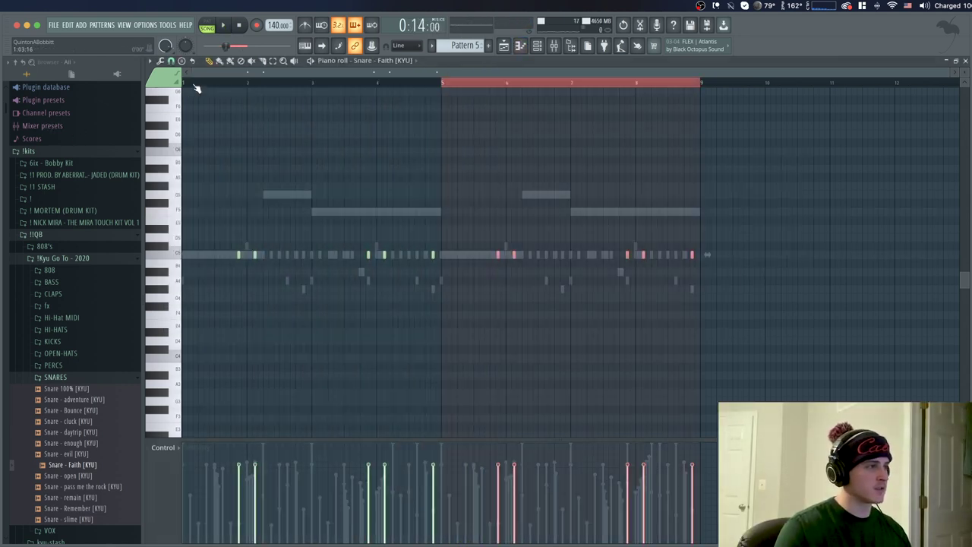
pyautogui.press('space')
pyautogui.hotkey('ctrl', 'd')
# Audition the snare samples and add Snare - open [KYU] as a new channel below Snare - Faith
pyautogui.click(61, 466)
pyautogui.click(55, 476)
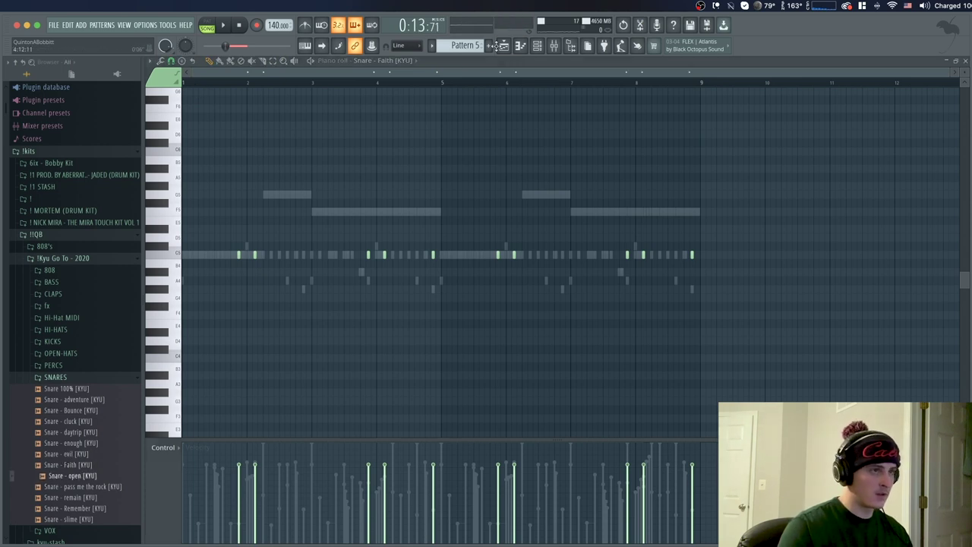
pyautogui.press('F6')
pyautogui.press('space')
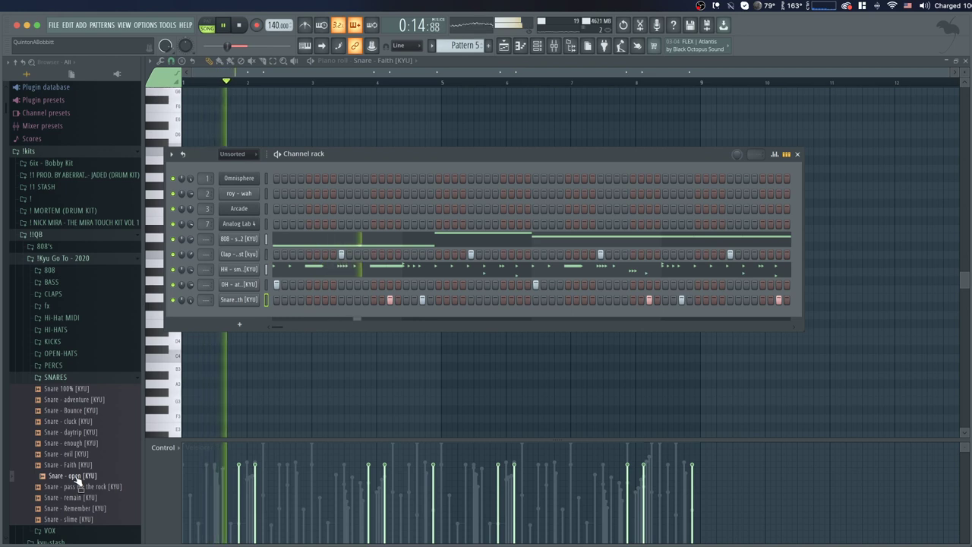
pyautogui.moveTo(76, 476); pyautogui.dragTo(250, 313)
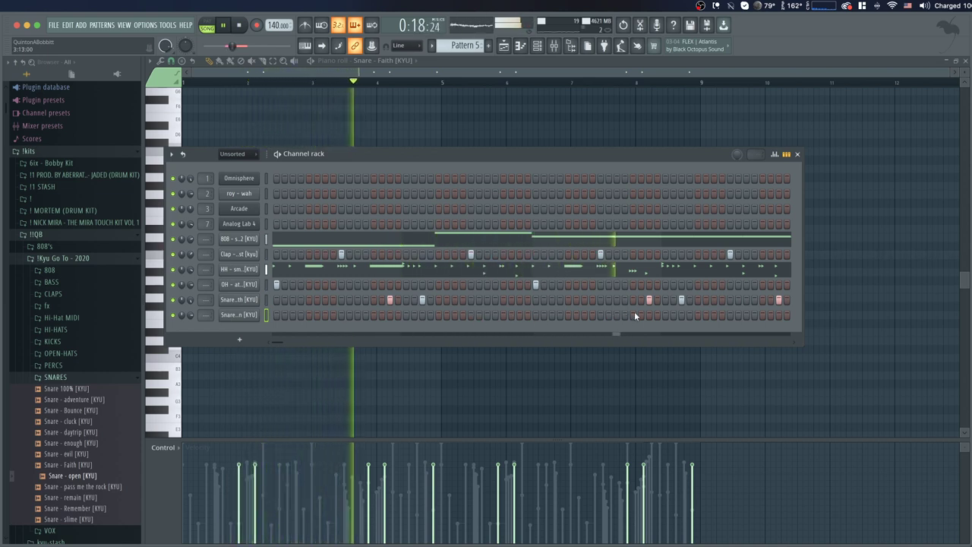
# Program Snare - open hits on steps 47 and 48, replacing the Snare - Faith hit on step 47, and play them back
pyautogui.press('space')
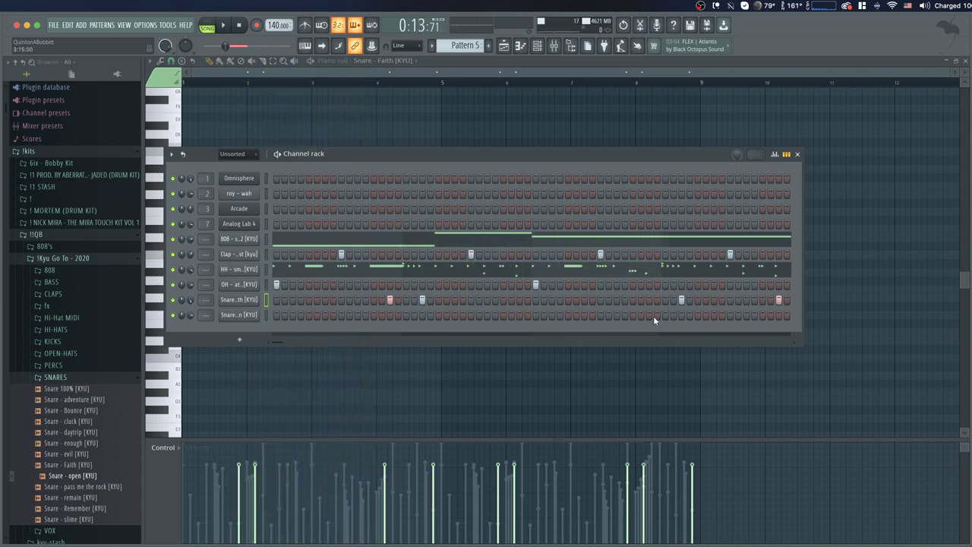
pyautogui.click(648, 314)
pyautogui.press('space')
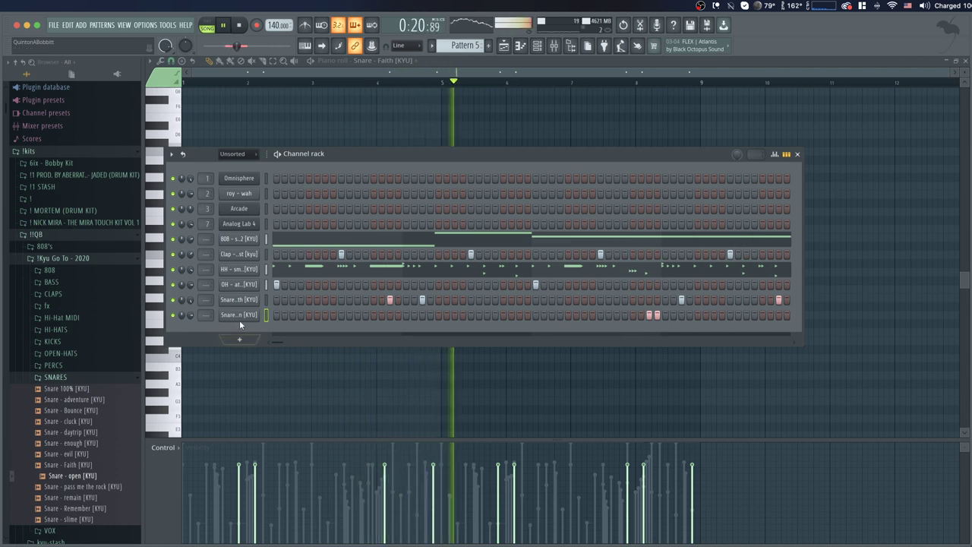
pyautogui.press('space')
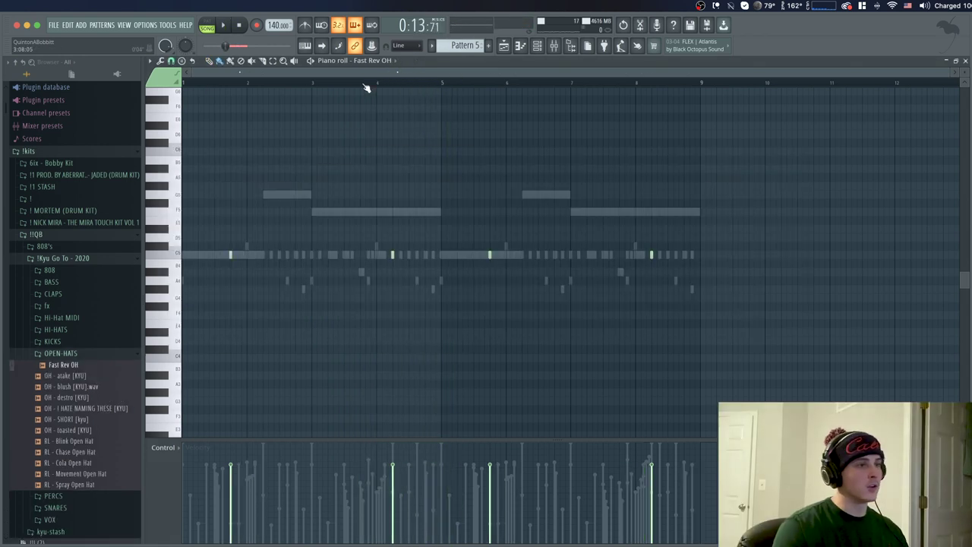
# Route the drum channels from 808 - spinz2 to Fast Rev OH to consecutive mixer tracks starting at insert 8
pyautogui.click(535, 47)
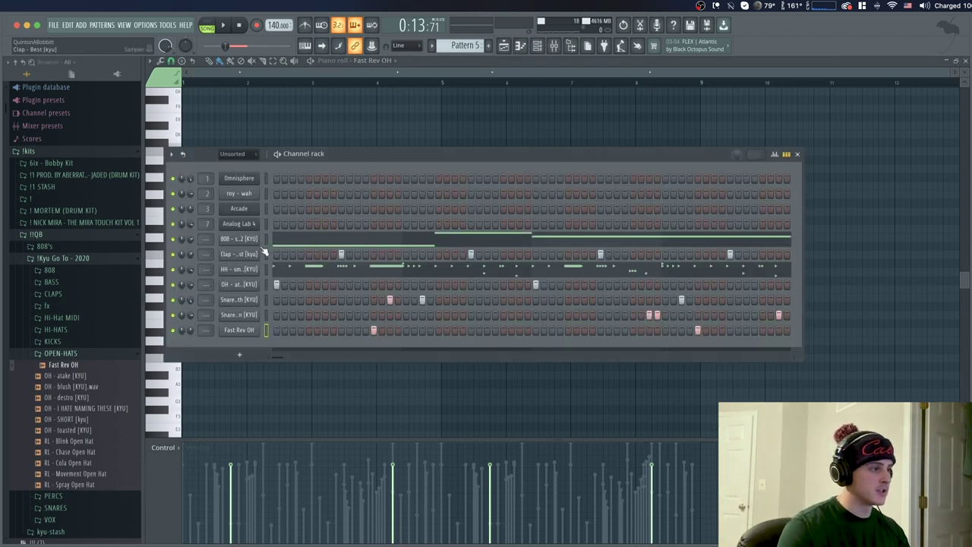
pyautogui.click(553, 46)
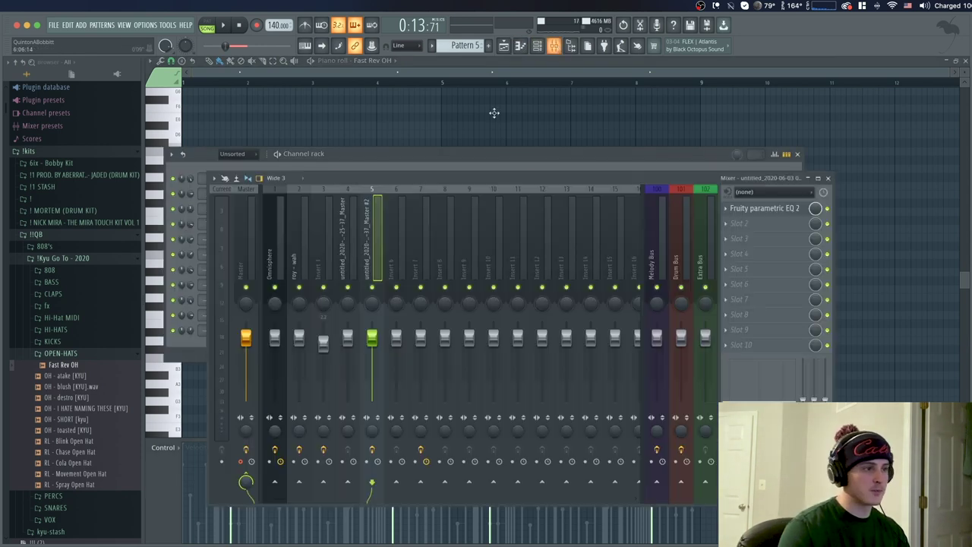
pyautogui.click(404, 271)
pyautogui.click(440, 272)
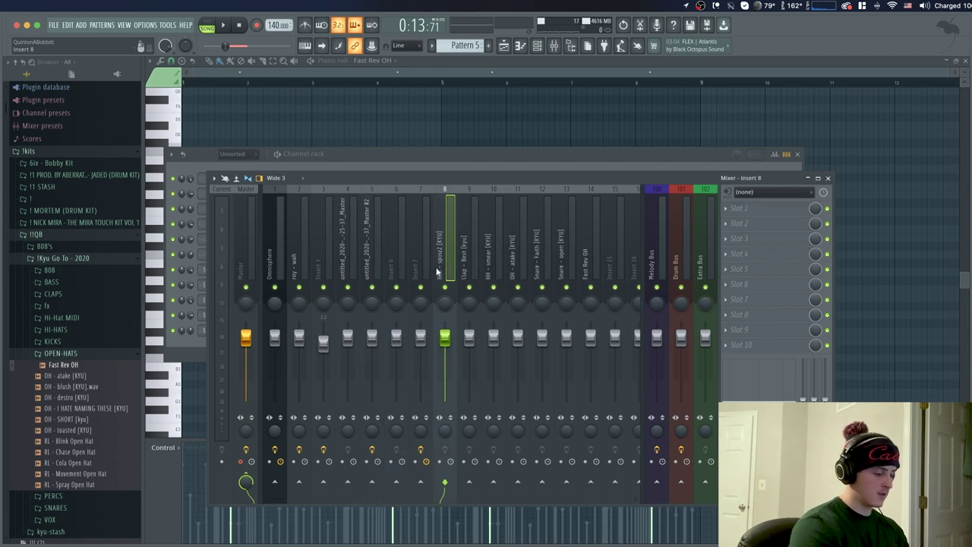
# Add Kick - 1v1 [KYU] from the KICKS folder as a new channel above the 808
pyautogui.press('F6')
pyautogui.click(55, 351)
pyautogui.click(52, 342)
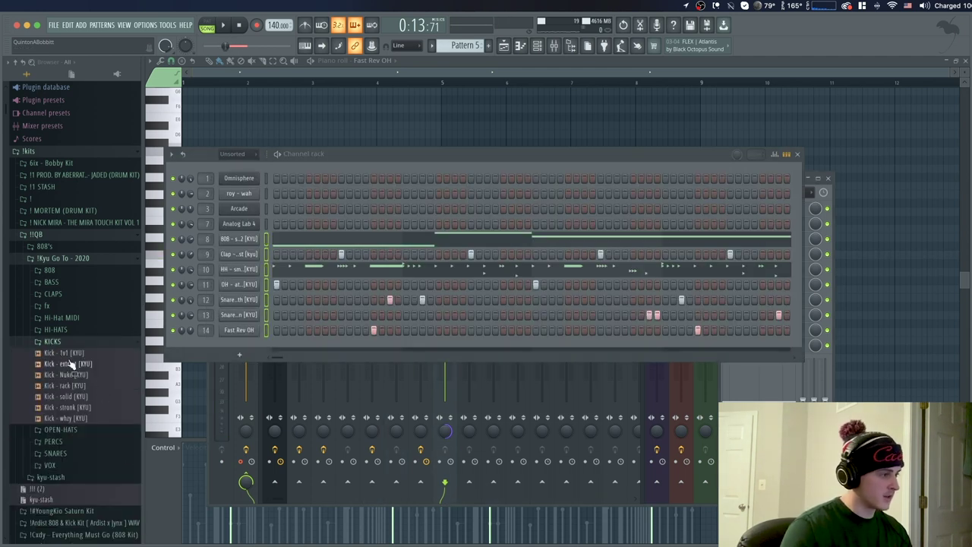
pyautogui.moveTo(68, 354); pyautogui.dragTo(264, 259)
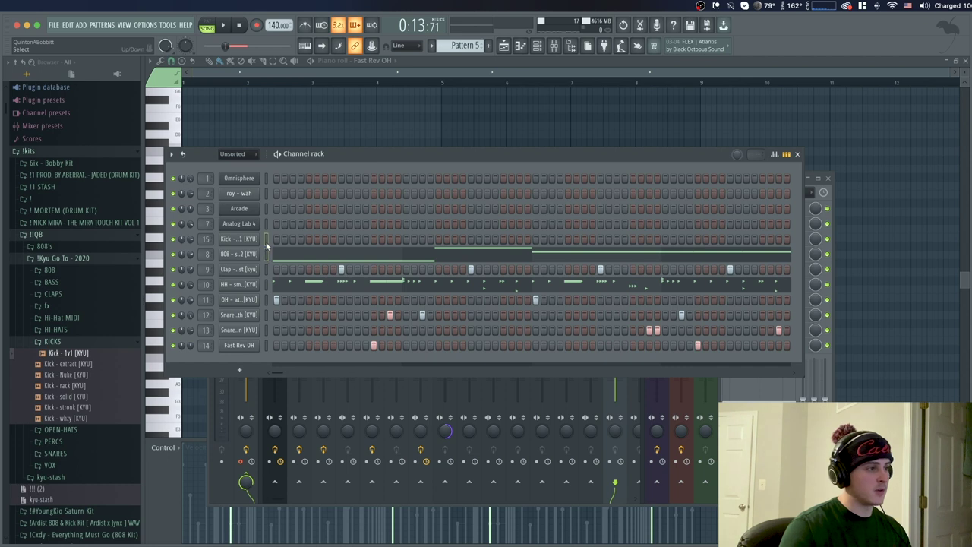
# Paste the 808 notes into the kick channel, limit them all to C5 and transpose them down one semitone
pyautogui.press('super+v')
pyautogui.rightClick(257, 241)
pyautogui.click(273, 240)
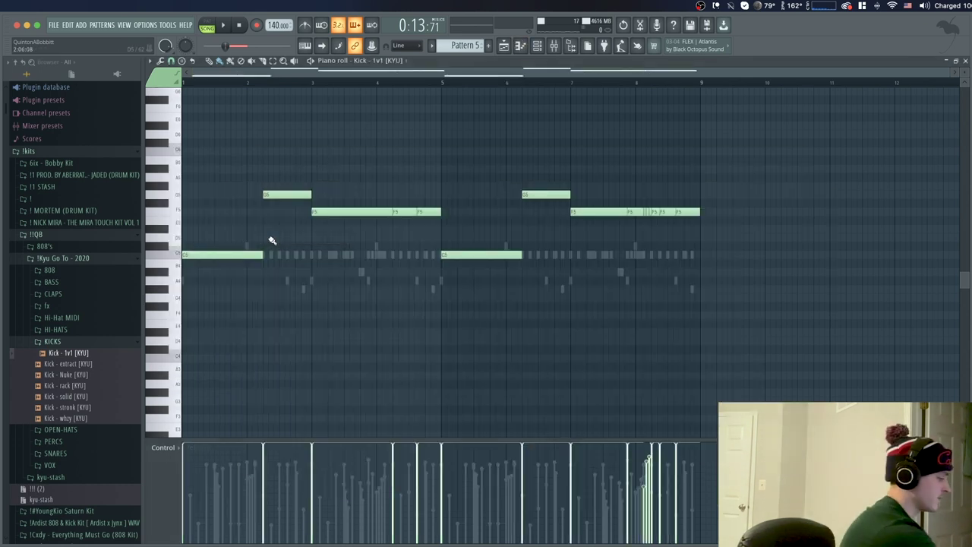
pyautogui.hotkey('alt', 'k')
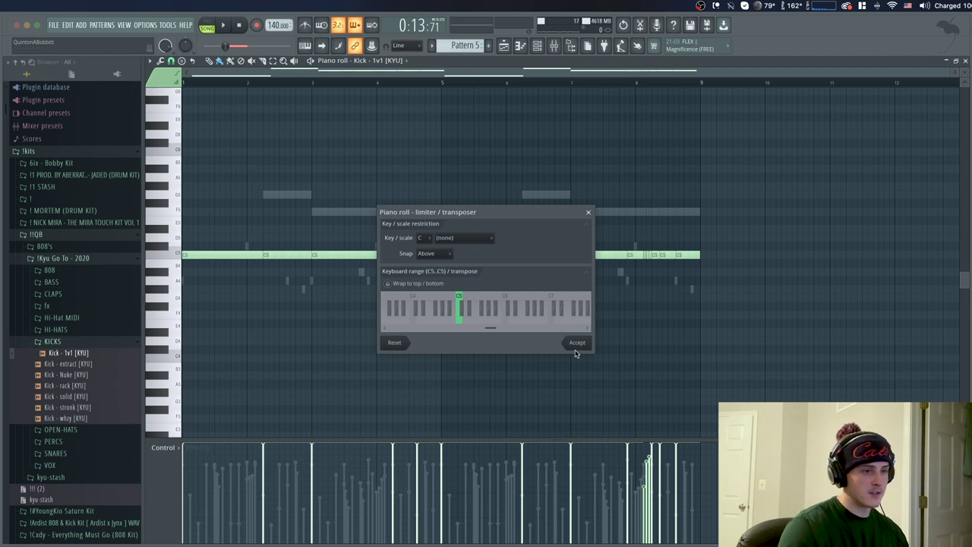
pyautogui.click(571, 342)
pyautogui.press('Down')
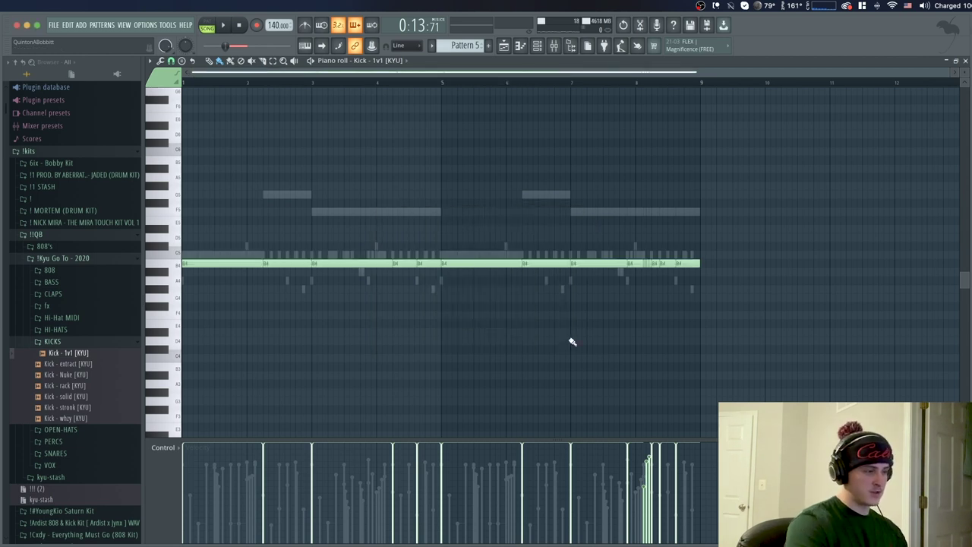
# Raise the OH - atake mixer track to about 2.9 dB during playback and load Fruity Reeverb 2 in its first effect slot
pyautogui.press('F5')
pyautogui.press('space')
pyautogui.press('F9')
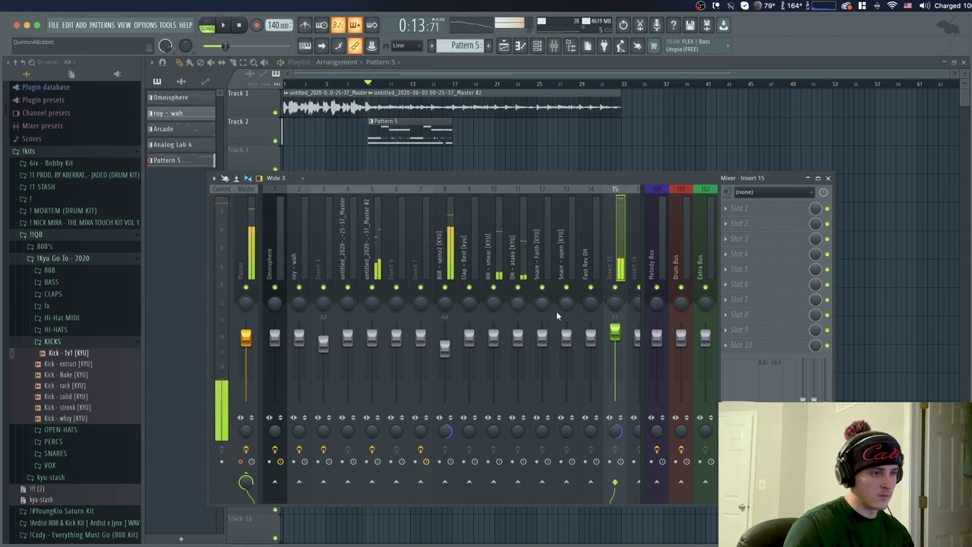
pyautogui.press('space')
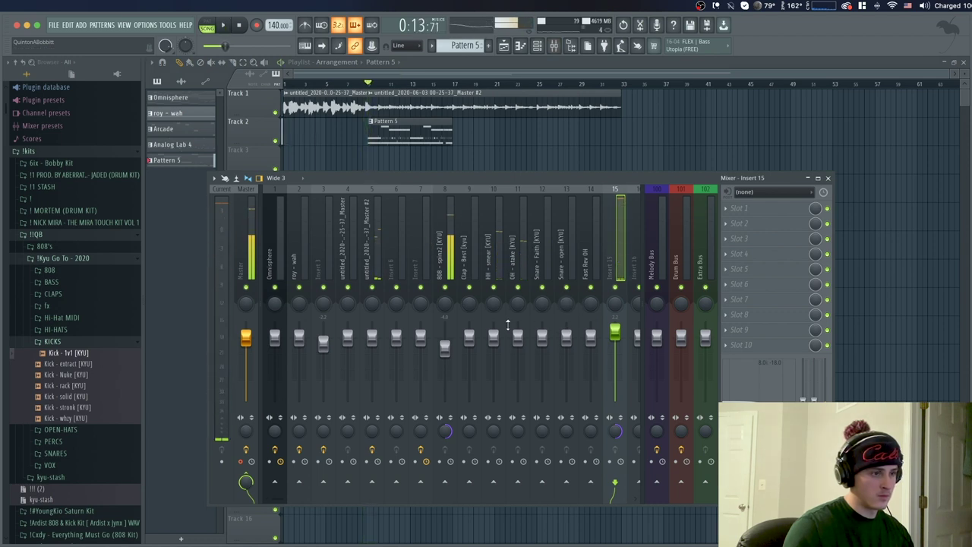
pyautogui.moveTo(517, 336); pyautogui.dragTo(517, 331)
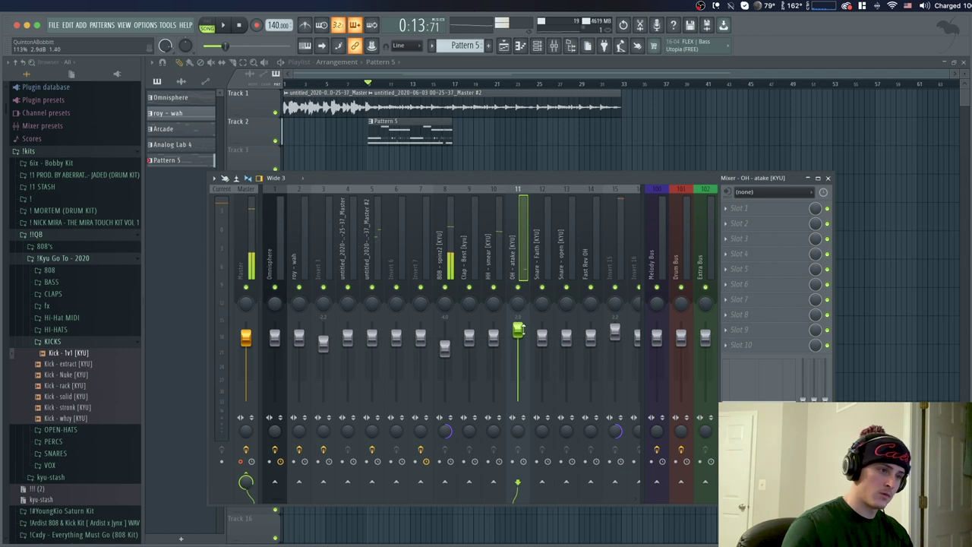
pyautogui.press('space')
pyautogui.click(785, 209)
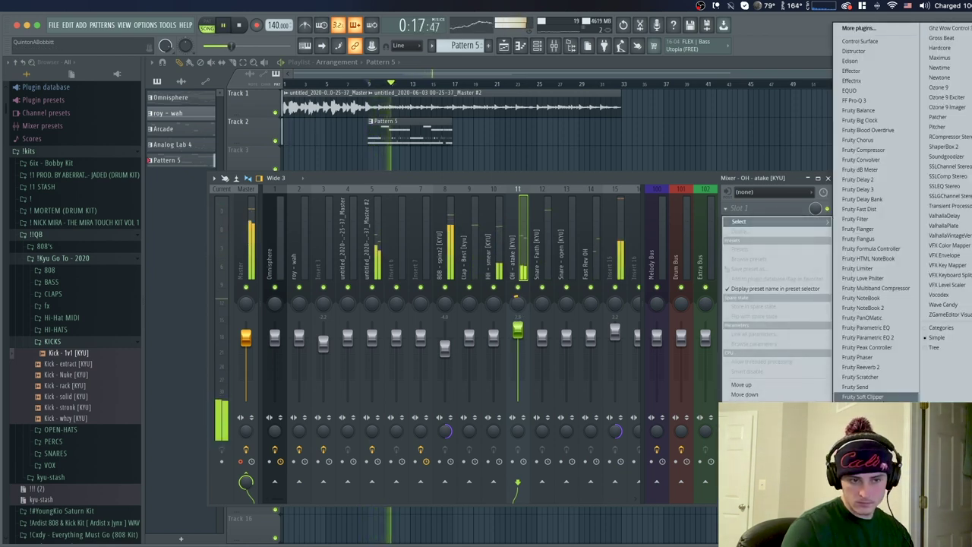
pyautogui.click(873, 368)
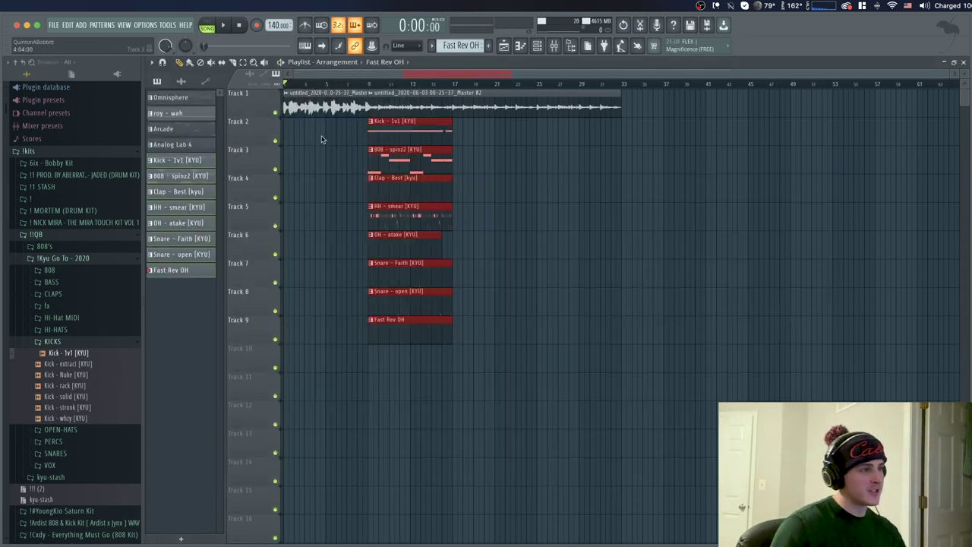
# Deselect the split drum clips and extend the OH - atake clip to end at bar 17 like the other clips
pyautogui.click(307, 203)
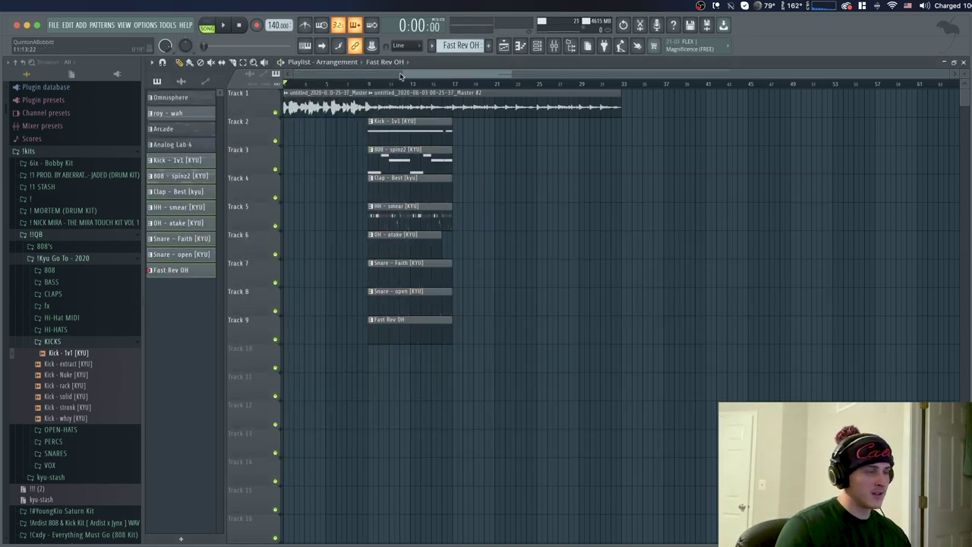
pyautogui.moveTo(392, 387); pyautogui.dragTo(400, 140)
pyautogui.keyDown('ctrl'); pyautogui.click(464, 249); pyautogui.keyUp('ctrl')
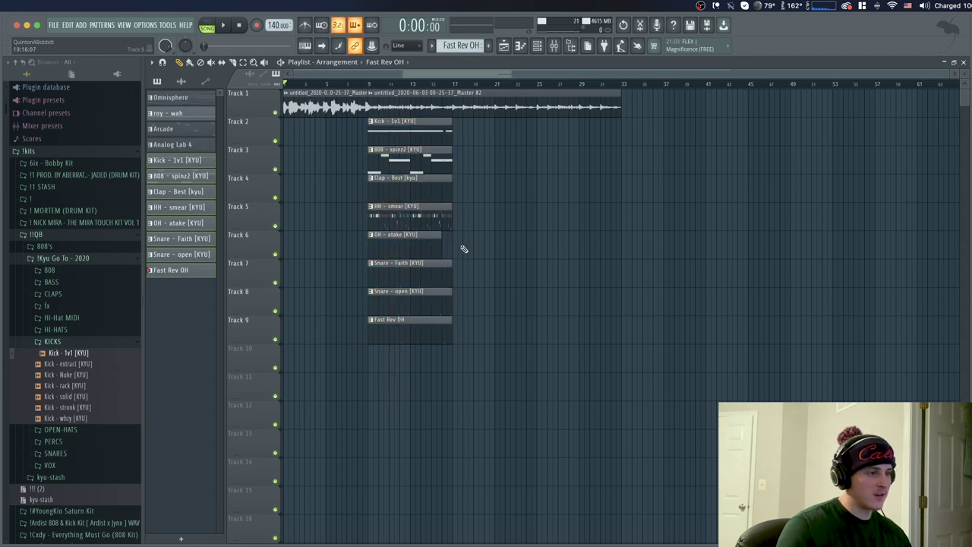
pyautogui.moveTo(438, 244); pyautogui.dragTo(451, 242)
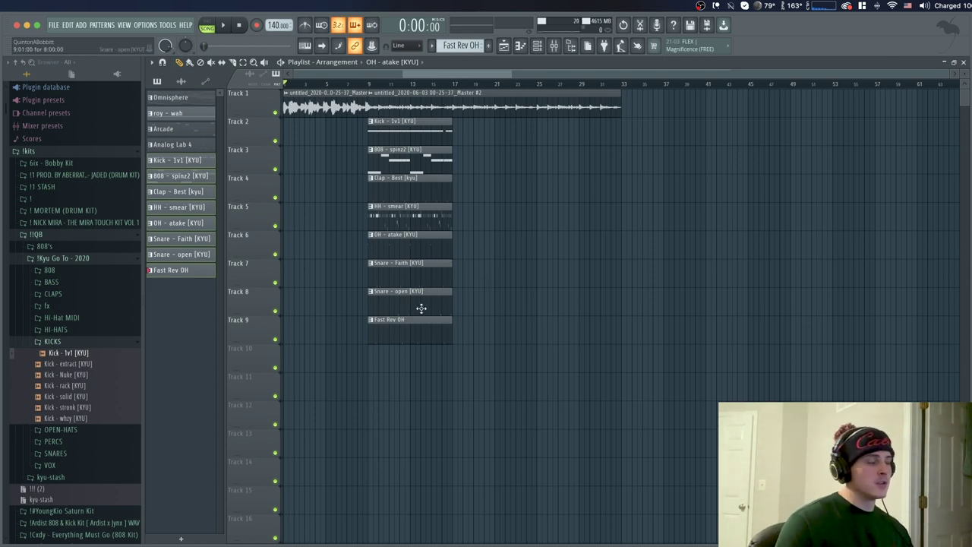
# Copy four bars of the drum clips to bar 21 without kick, 808 and open hat, starting the clap and hi-hat copies slightly earlier
pyautogui.moveTo(440, 363); pyautogui.dragTo(494, 134)
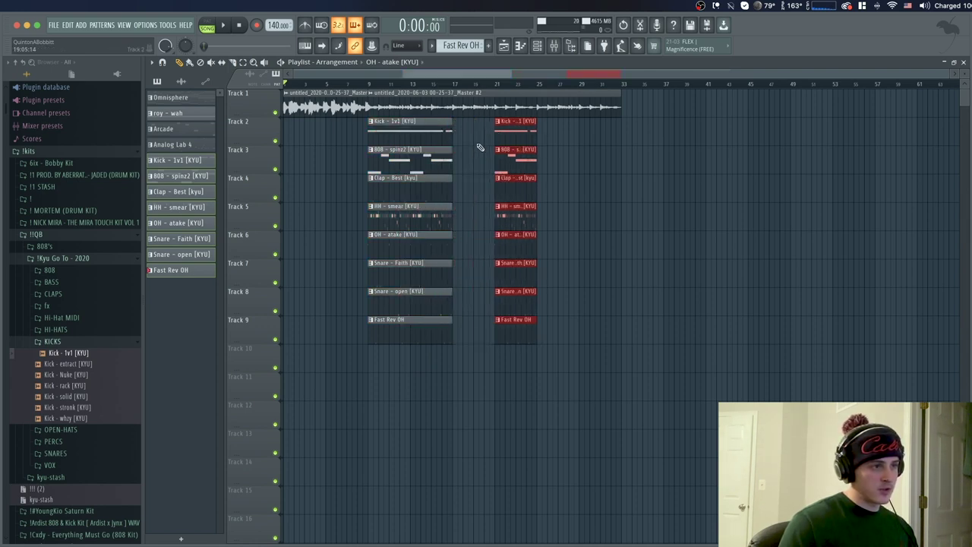
pyautogui.keyDown('super'); pyautogui.click(480, 147); pyautogui.keyUp('super')
pyautogui.rightClick(512, 158)
pyautogui.rightClick(515, 134)
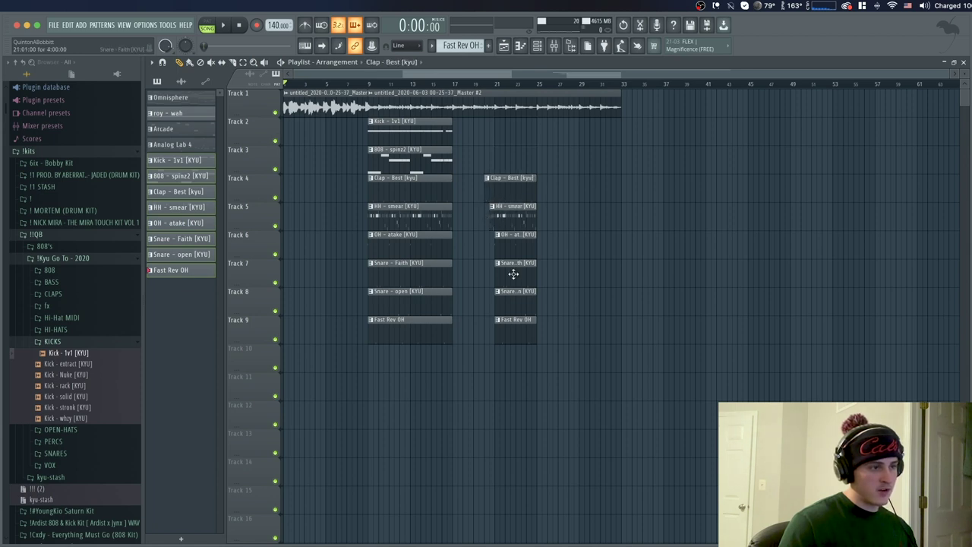
pyautogui.rightClick(519, 246)
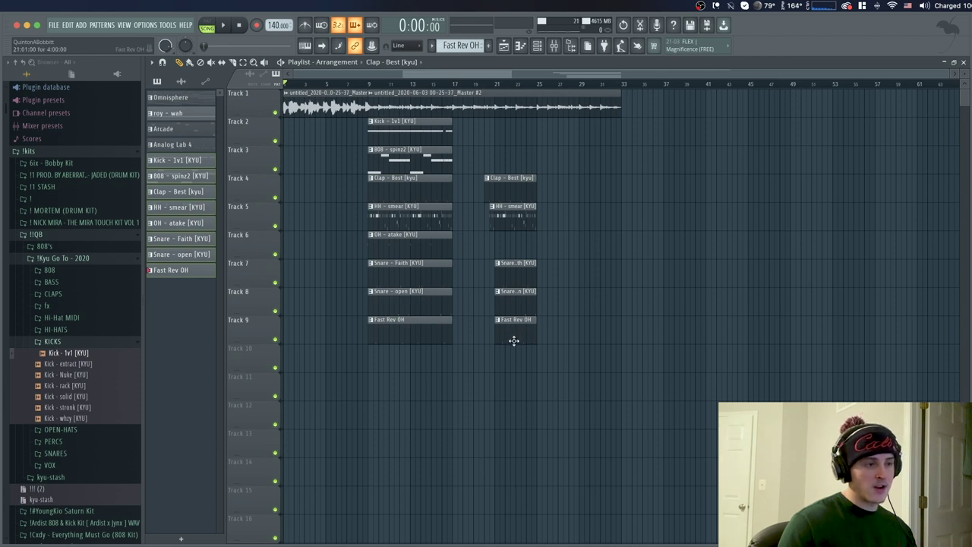
# Copy the drum clips to bars 25–26 without the kick and to bars 29–32 with it, leaving bars 27–28 empty, and play the arrangement
pyautogui.moveTo(405, 371); pyautogui.dragTo(557, 138)
pyautogui.rightClick(563, 139)
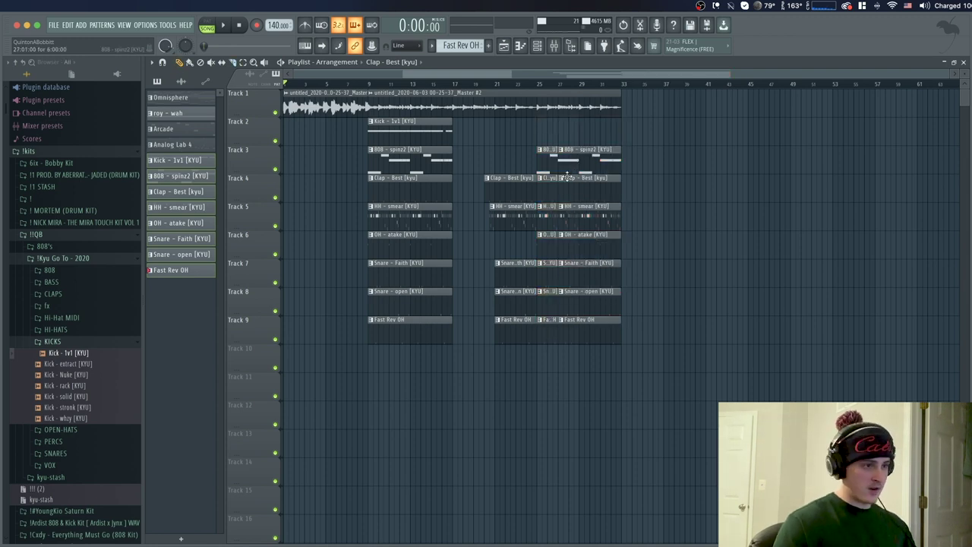
pyautogui.moveTo(580, 306); pyautogui.dragTo(581, 165)
pyautogui.moveTo(409, 123); pyautogui.dragTo(552, 133)
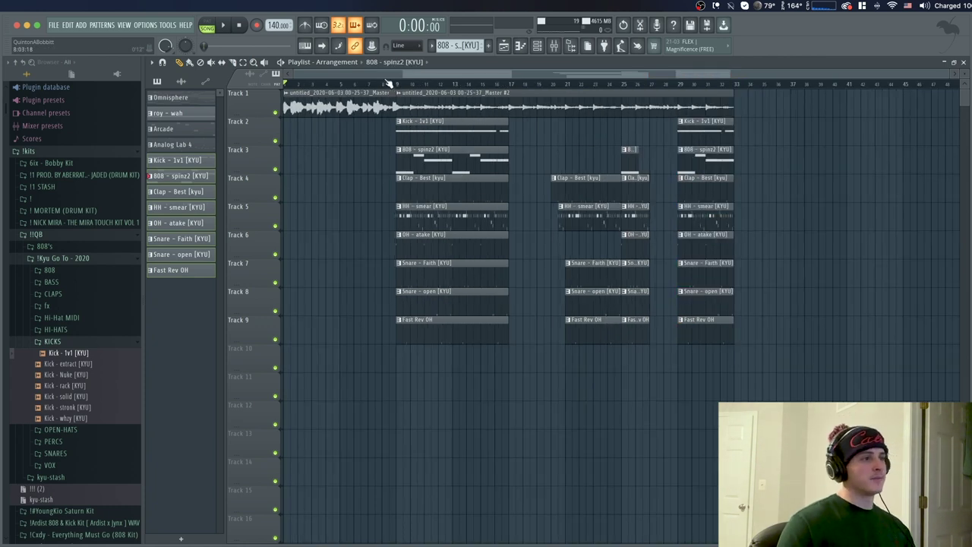
pyautogui.press('space')
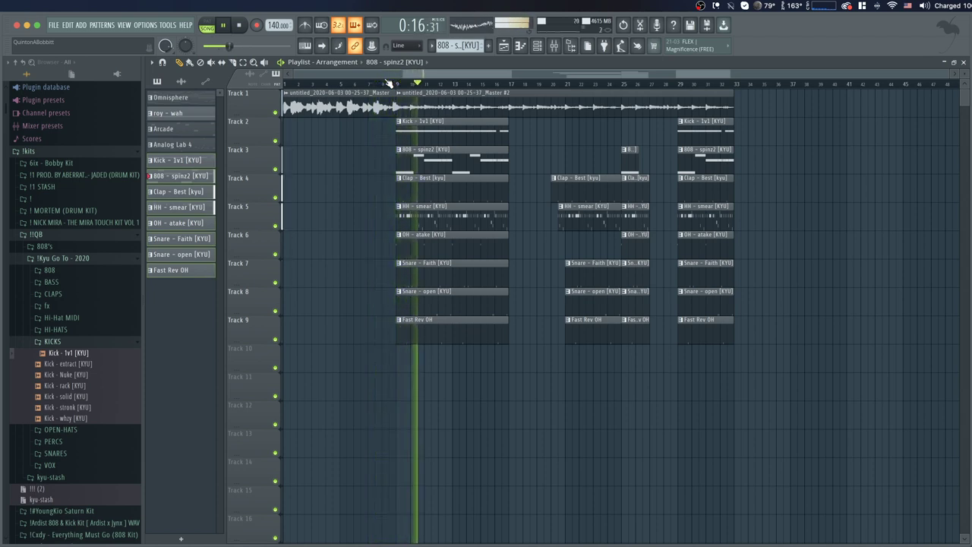
pyautogui.press('space')
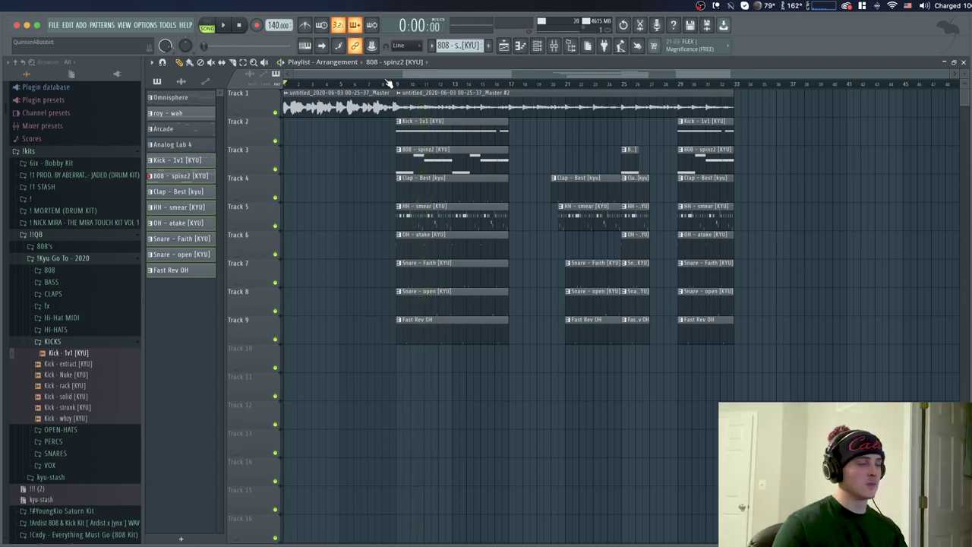
# Set the Fruity Reeverb 2 mix level on the OH - atake mixer track to about 52% and play the arrangement from just before bar 9
pyautogui.press('F9')
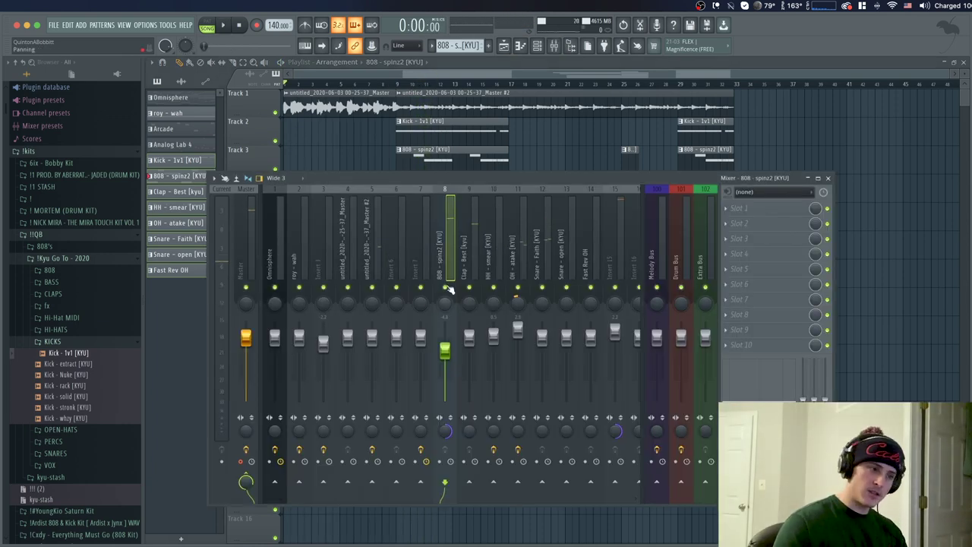
pyautogui.click(491, 281)
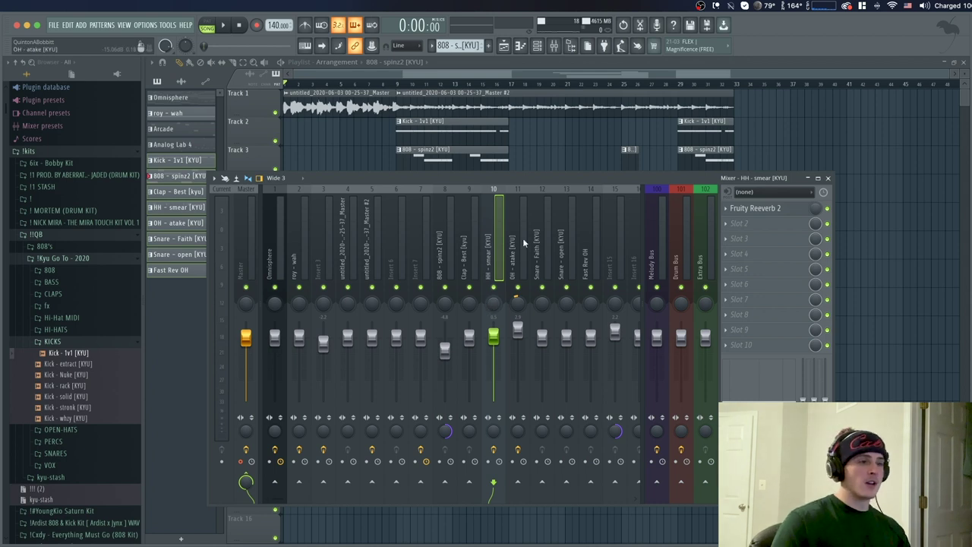
pyautogui.click(527, 267)
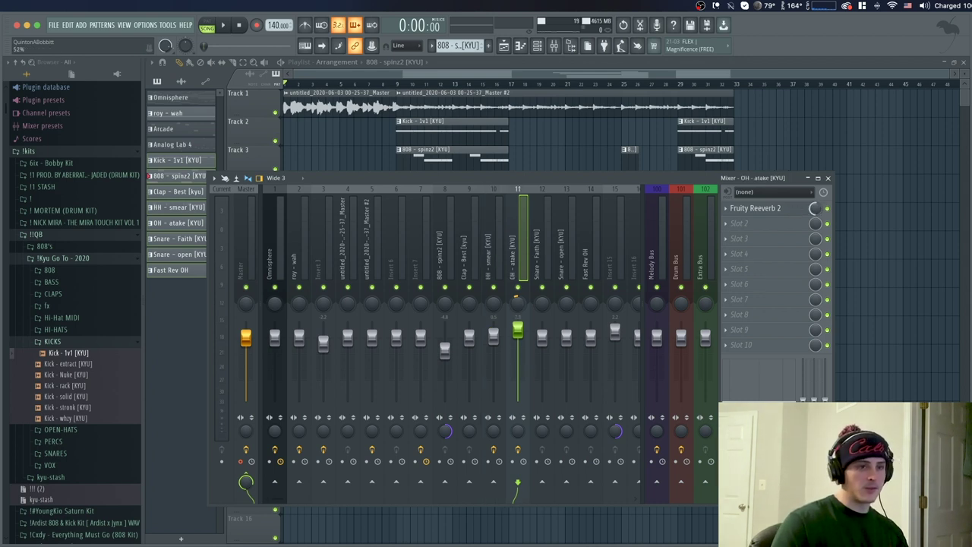
pyautogui.click(394, 86)
pyautogui.click(393, 86)
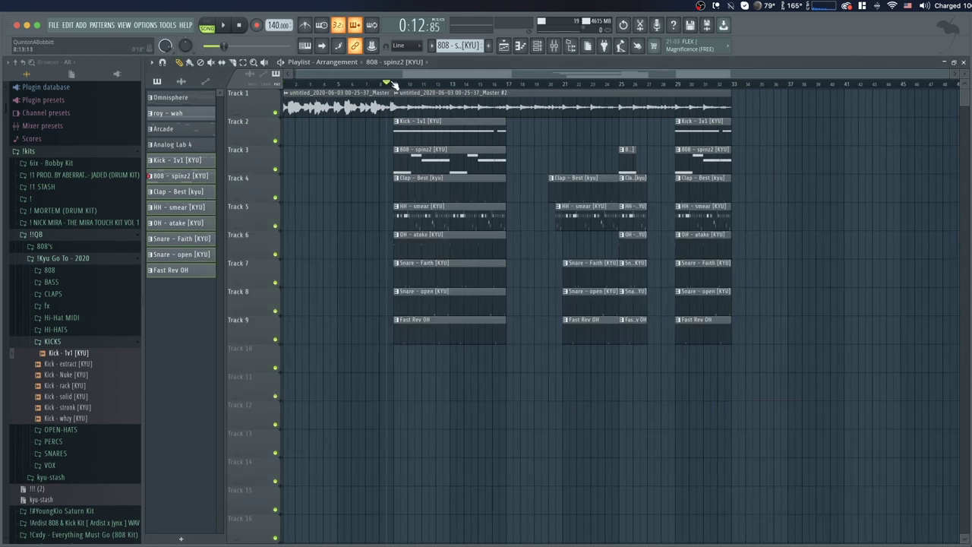
pyautogui.press('space')
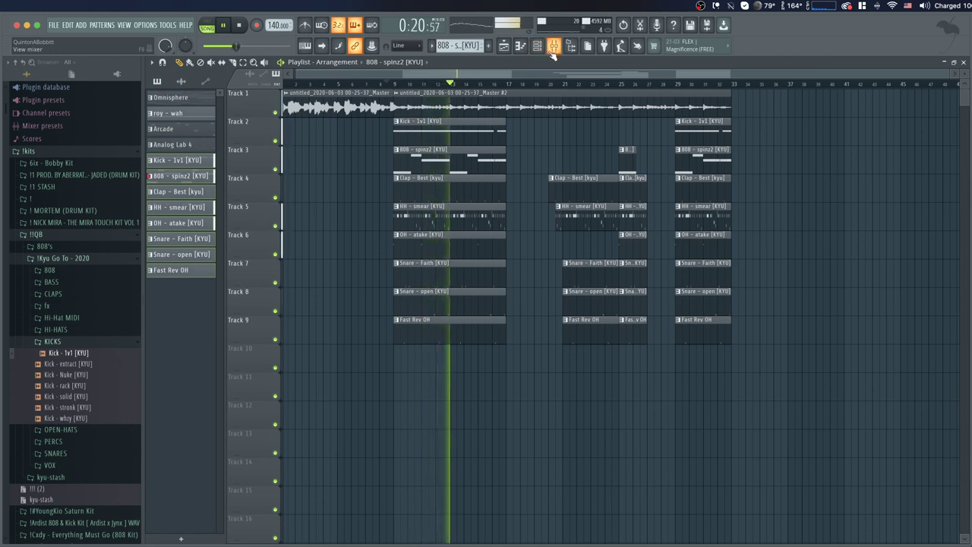
# Duplicate the melody and drum clips of bars 9–32 so that the copy starts at bar 33
pyautogui.moveTo(795, 372); pyautogui.dragTo(438, 89)
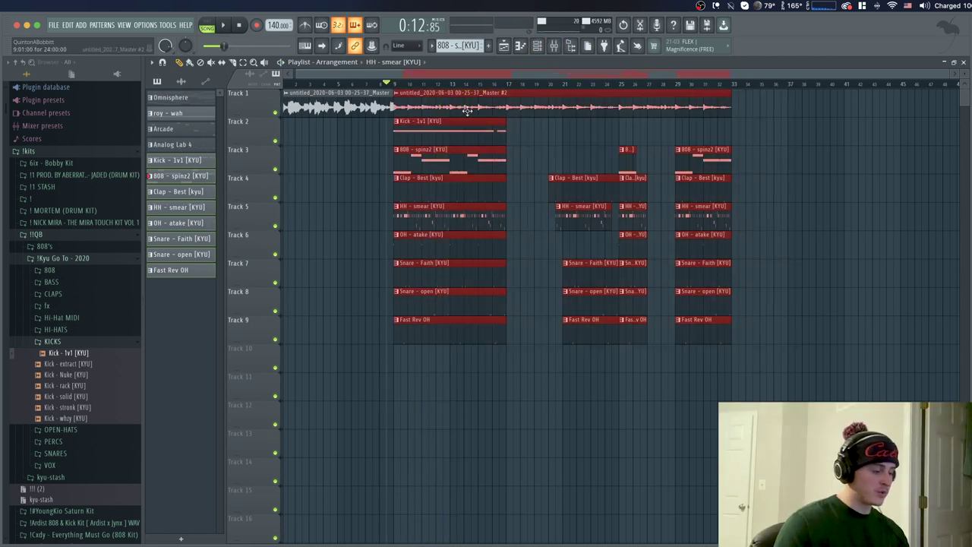
pyautogui.hotkey('ctrl', 'b')
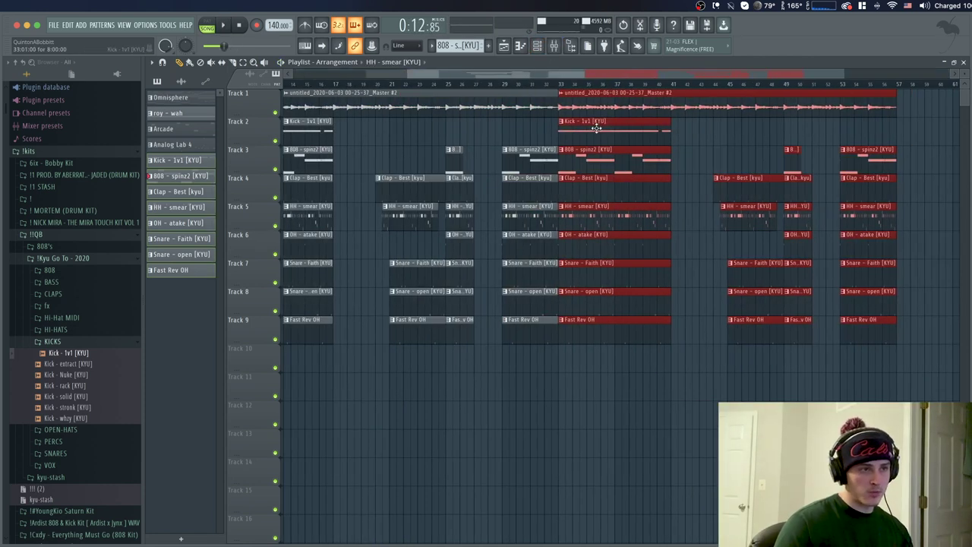
# Delete the copied drum clips in bars 33–40 and slice the melody clip at bar 41
pyautogui.moveTo(596, 130)
pyautogui.mouseDown()
pyautogui.moveTo(580, 232)
pyautogui.moveTo(584, 344)
pyautogui.mouseUp()
pyautogui.moveTo(940, 399); pyautogui.dragTo(577, 111)
pyautogui.hotkey('ctrl', 'd')
pyautogui.press('c')
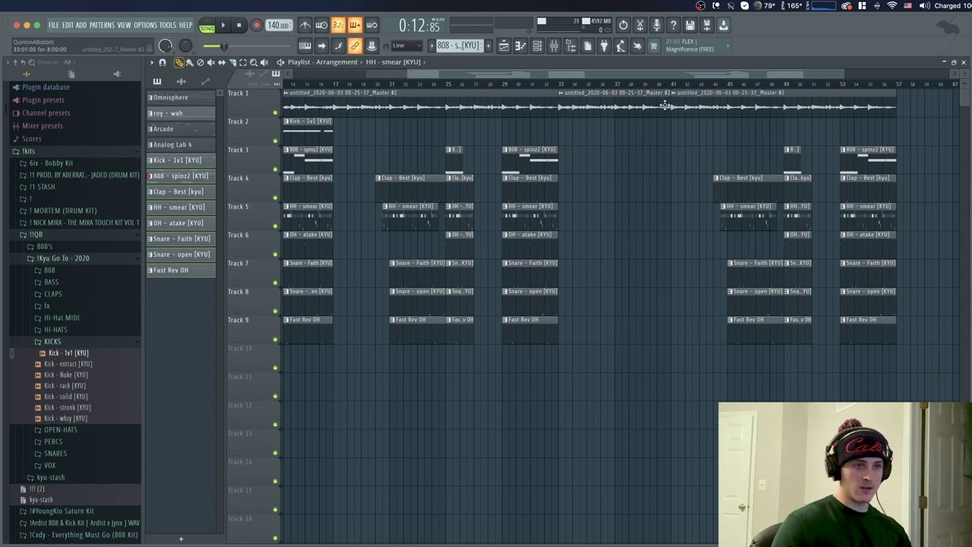
# Move the clips after bar 41 eight bars later and fill bars 41–48 with copies of the full drum section and melody
pyautogui.scroll(-1, 654, 90)
pyautogui.moveTo(928, 400); pyautogui.dragTo(794, 112)
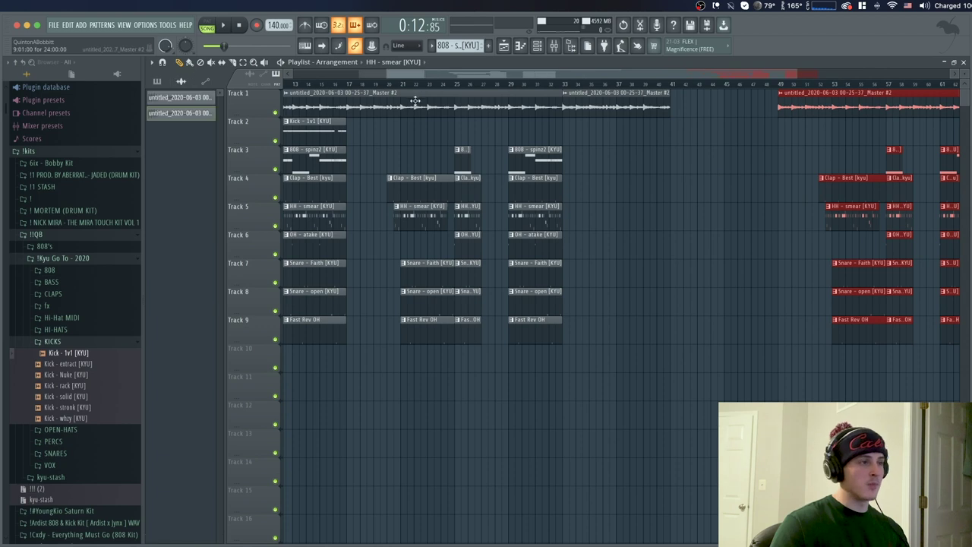
pyautogui.scroll(-1, 417, 93)
pyautogui.moveTo(352, 353); pyautogui.dragTo(699, 129)
pyautogui.keyDown('super'); pyautogui.click(605, 110); pyautogui.keyUp('super')
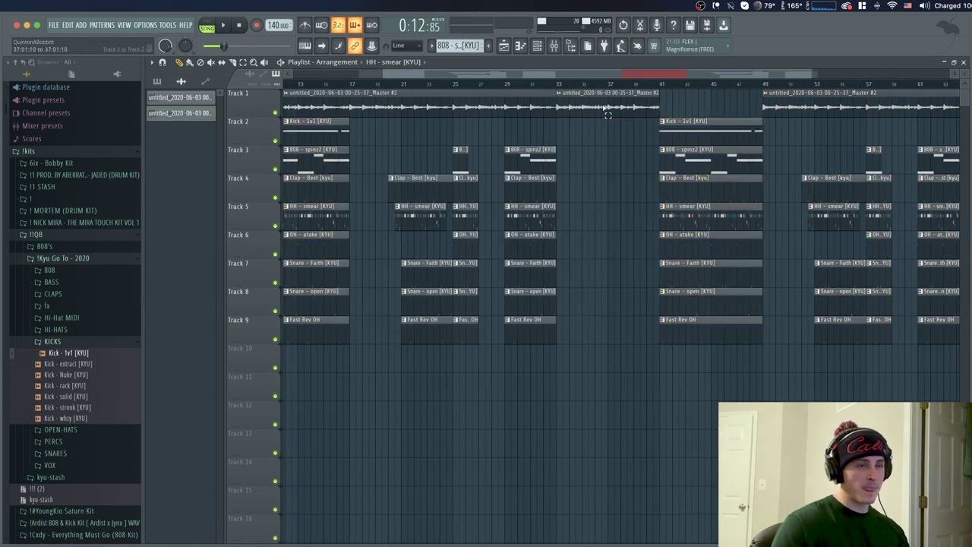
pyautogui.press('super+b')
pyautogui.keyDown('super'); pyautogui.click(586, 190); pyautogui.keyUp('super')
pyautogui.scroll(-3, 599, 89)
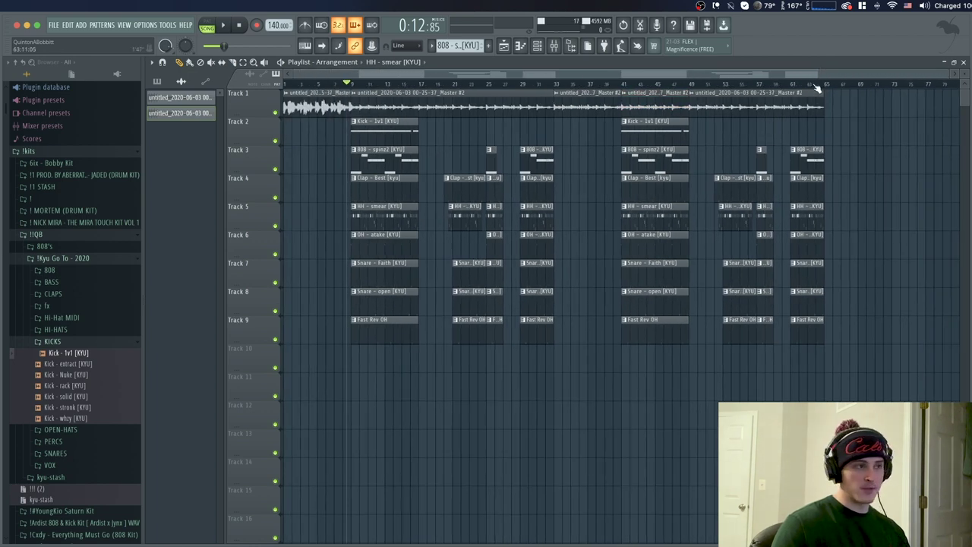
# Duplicate the whole 64-bar arrangement directly after itself, starting at bar 65
pyautogui.moveTo(867, 385); pyautogui.dragTo(281, 116)
pyautogui.press('super+b')
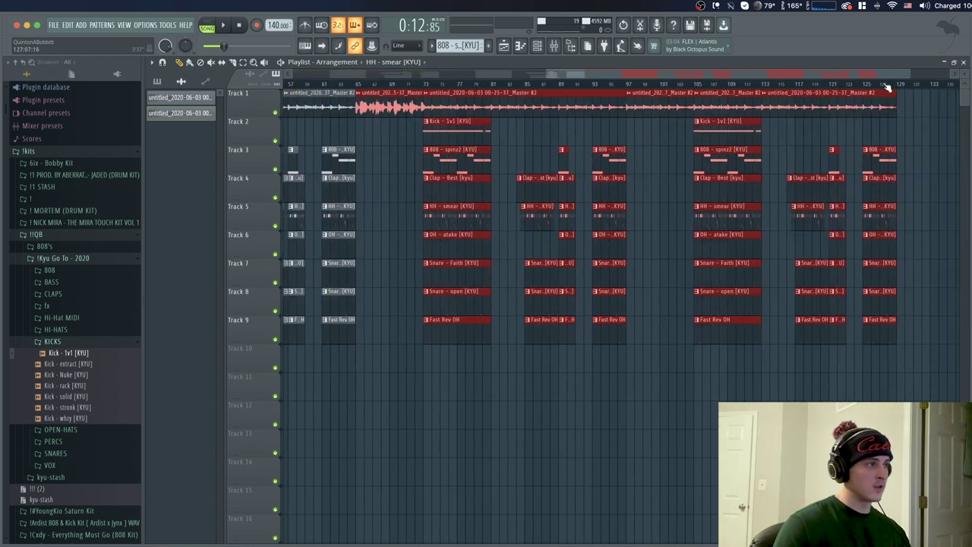
# Slice the final melody clip at bar 121, then delete its remainder and all drum clips after bar 113
pyautogui.rightClick(848, 110)
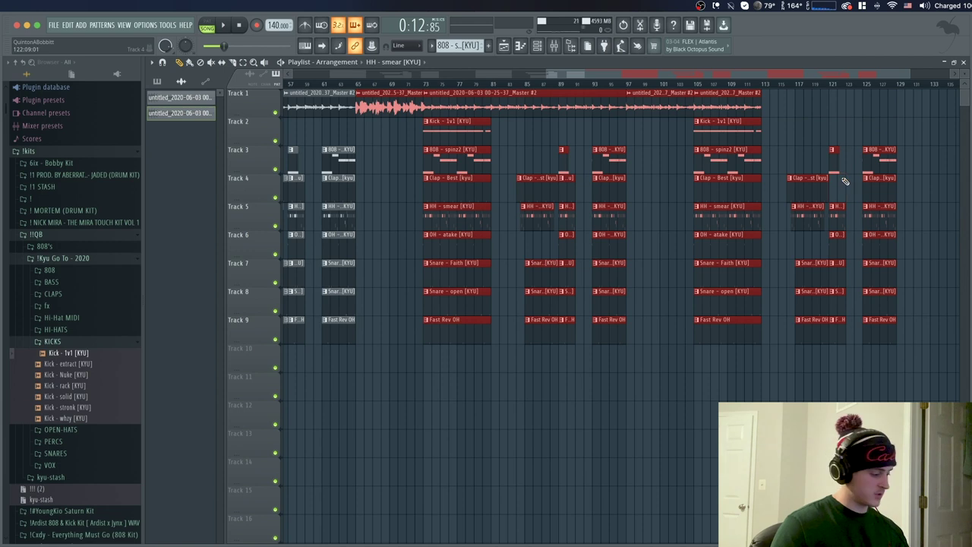
pyautogui.press('super+z')
pyautogui.press('c')
pyautogui.moveTo(832, 118); pyautogui.dragTo(832, 90)
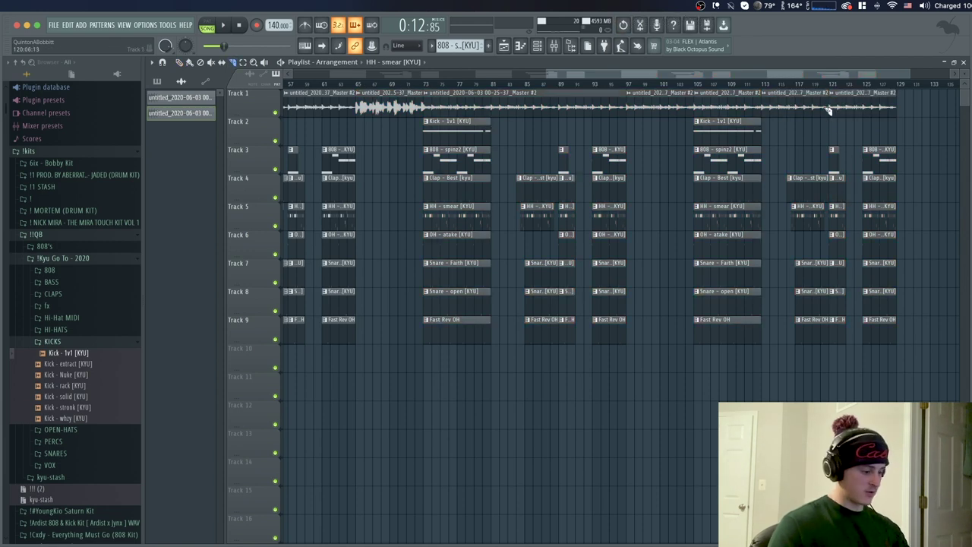
pyautogui.moveTo(806, 187)
pyautogui.mouseDown()
pyautogui.moveTo(805, 219)
pyautogui.moveTo(837, 321)
pyautogui.moveTo(845, 158)
pyautogui.moveTo(861, 362)
pyautogui.moveTo(891, 229)
pyautogui.mouseUp()
pyautogui.moveTo(863, 127); pyautogui.dragTo(801, 91)
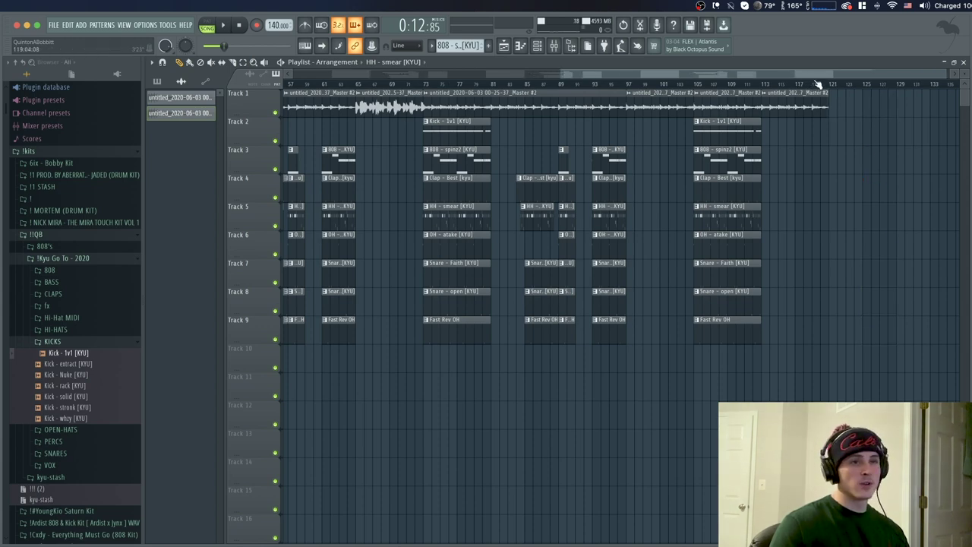
pyautogui.scroll(-4, 323, 82)
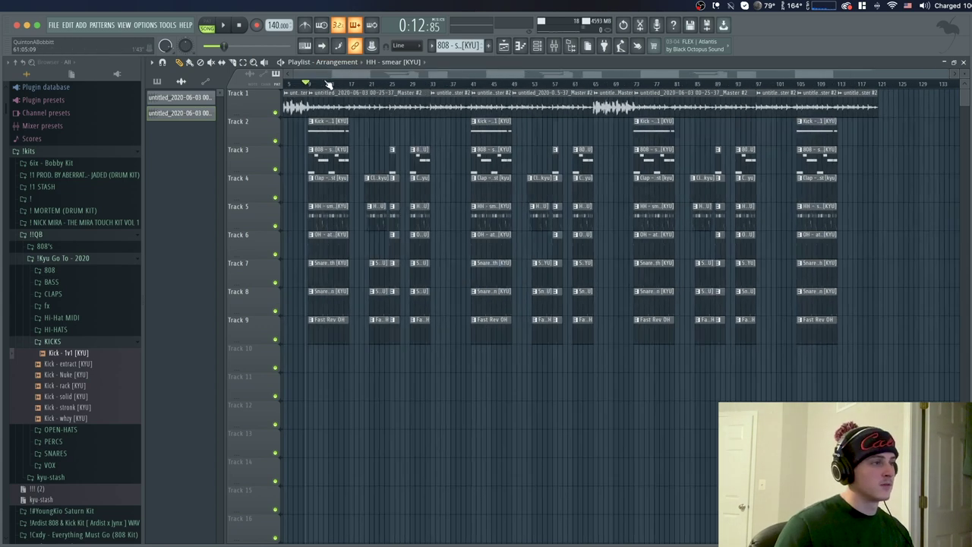
# Create a volume automation clip for the Master track, extend it to bar 121 and shape a fade-out from bar 113
pyautogui.moveTo(222, 47); pyautogui.dragTo(197, 75)
pyautogui.click(553, 46)
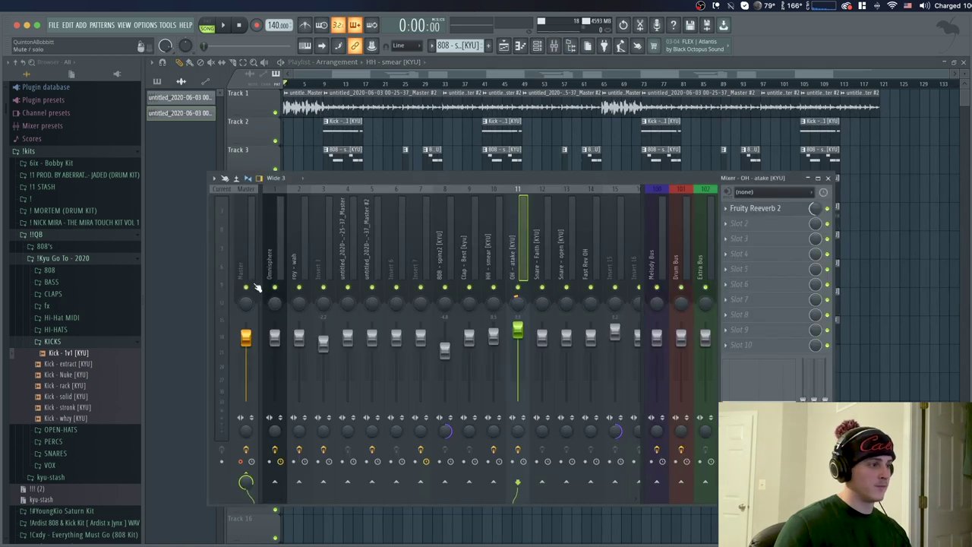
pyautogui.rightClick(246, 336)
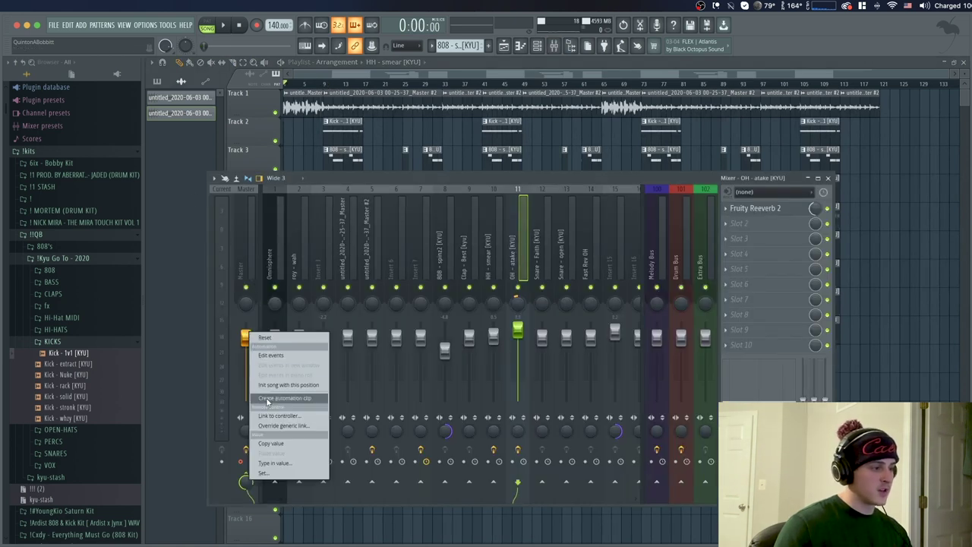
pyautogui.press('F9')
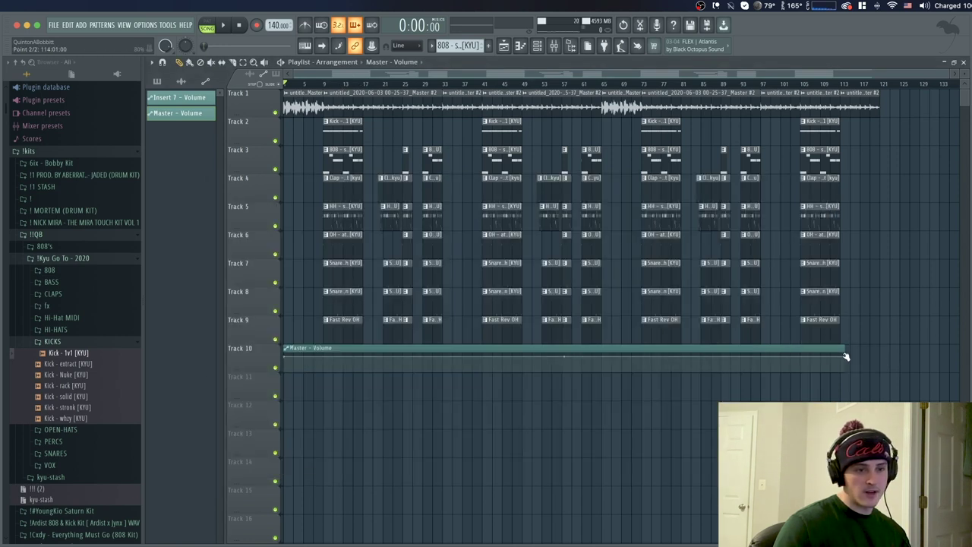
pyautogui.moveTo(840, 349); pyautogui.dragTo(879, 349)
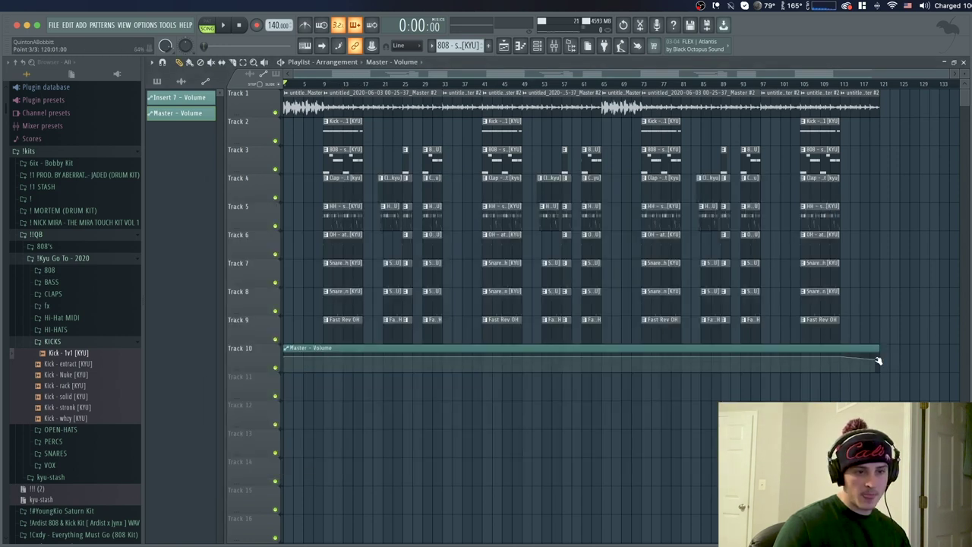
# Load Fruity Parametric EQ in the Master track's first effect slot and close the mixer
pyautogui.click(554, 46)
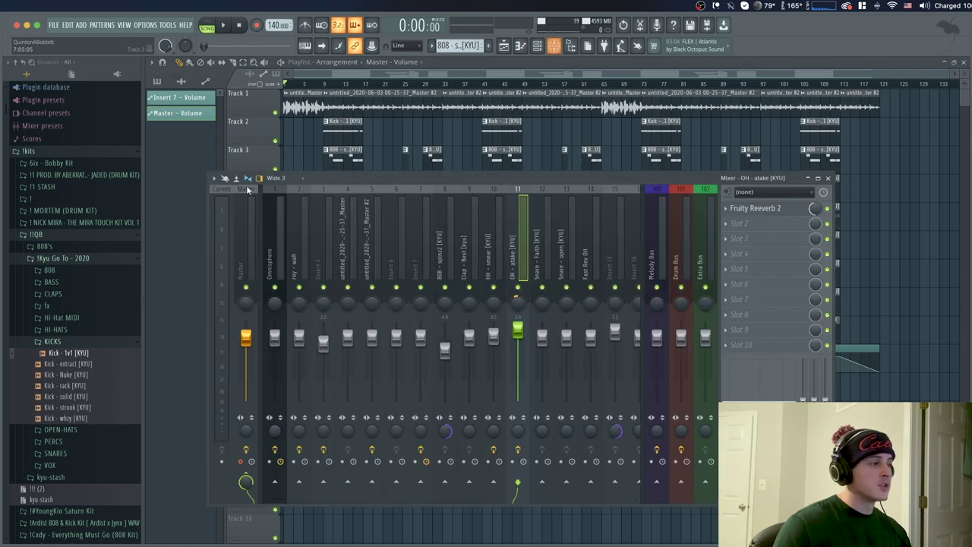
pyautogui.click(244, 242)
pyautogui.click(748, 211)
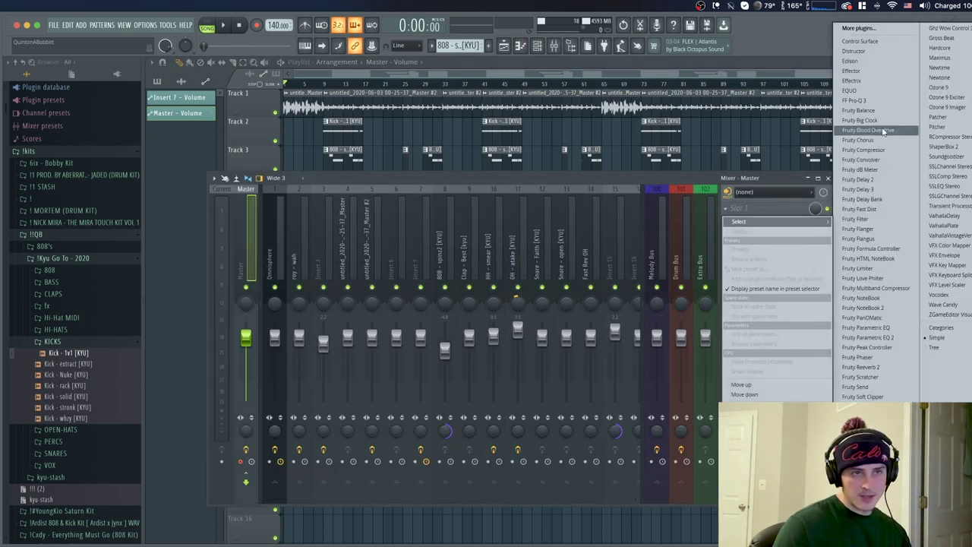
pyautogui.click(893, 329)
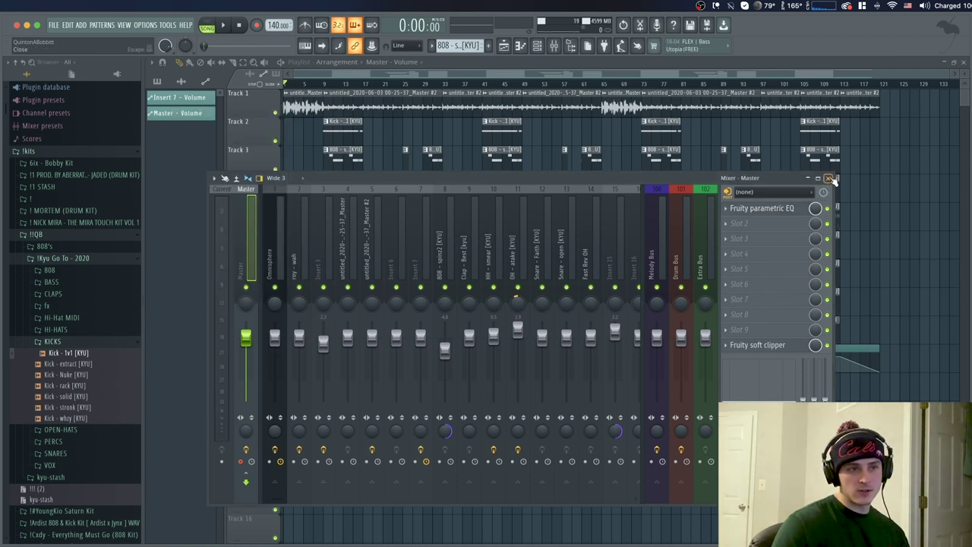
pyautogui.click(829, 178)
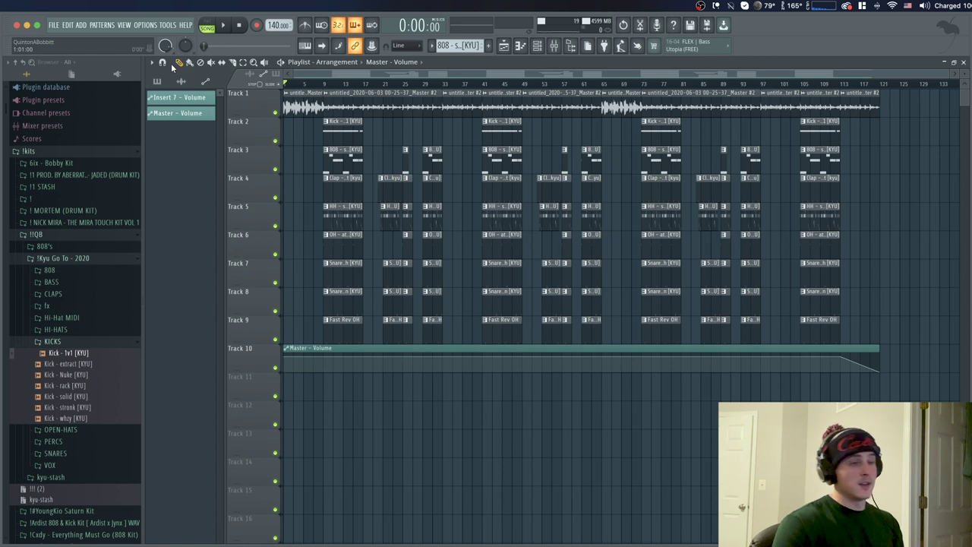